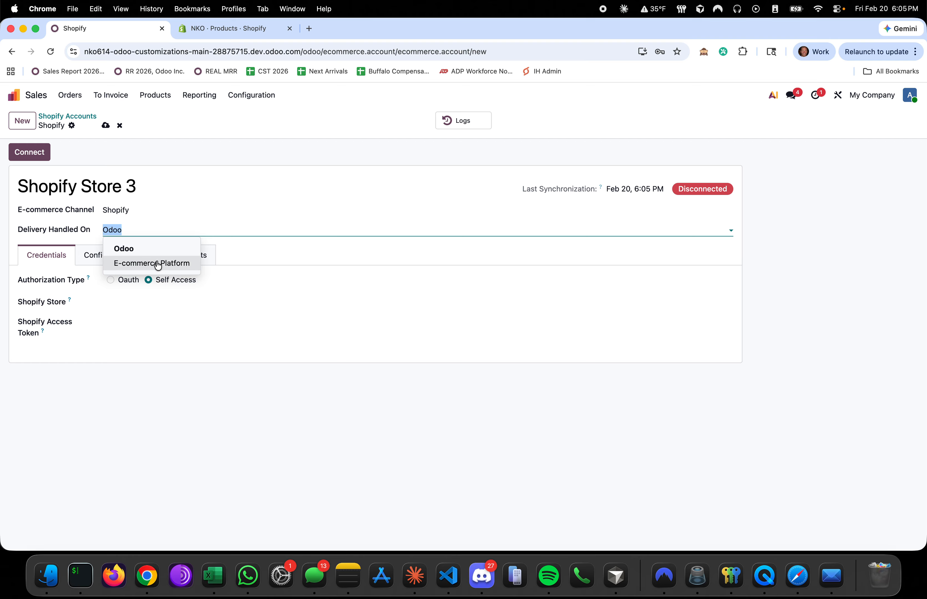
Set delivery handling to Odoo and the authorization type to Oauth on the Shopify Store 3 account
click(147, 248)
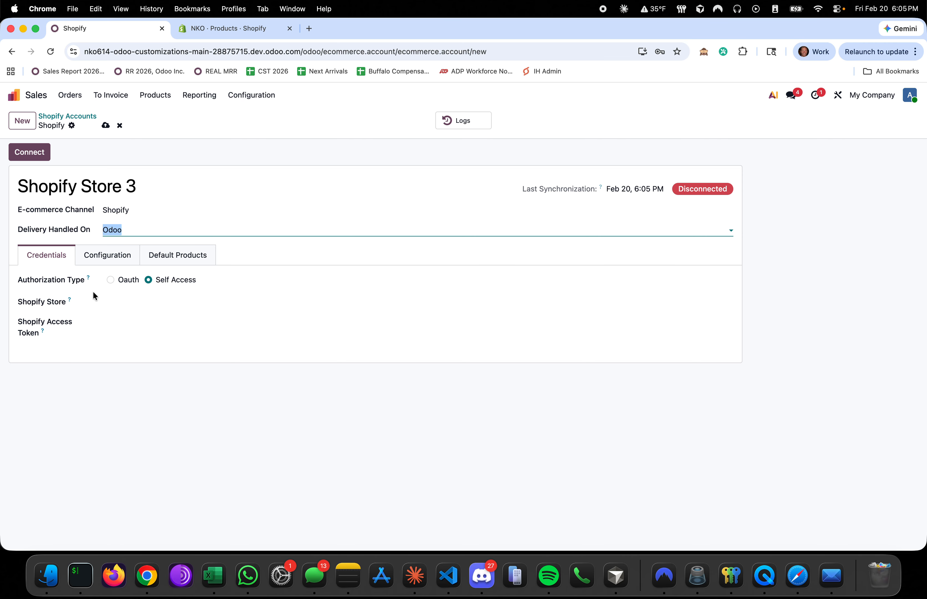
click(113, 280)
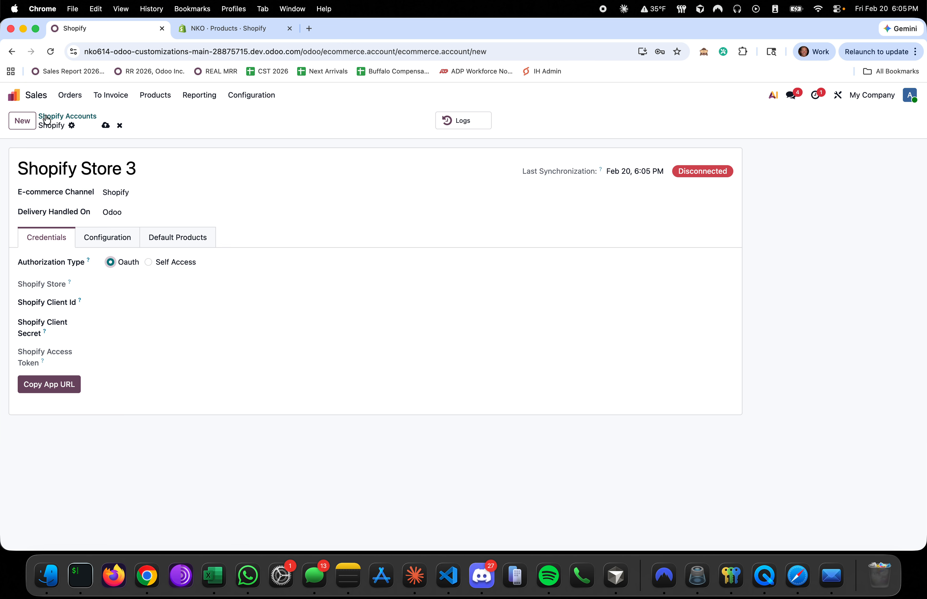
Delete the disconnected Shopify Store 3 record from the Shopify Accounts list
click(67, 117)
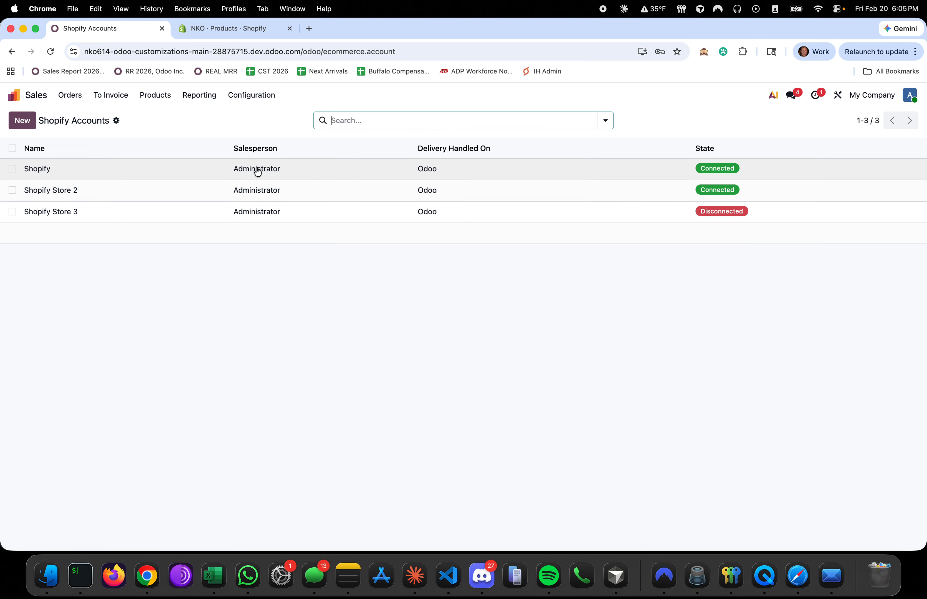
click(13, 212)
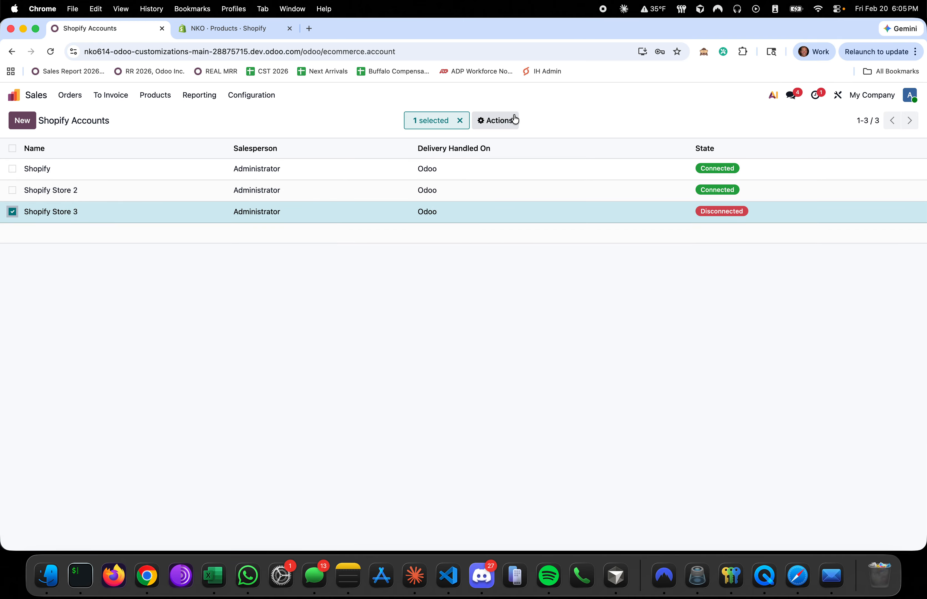
click(501, 121)
click(496, 216)
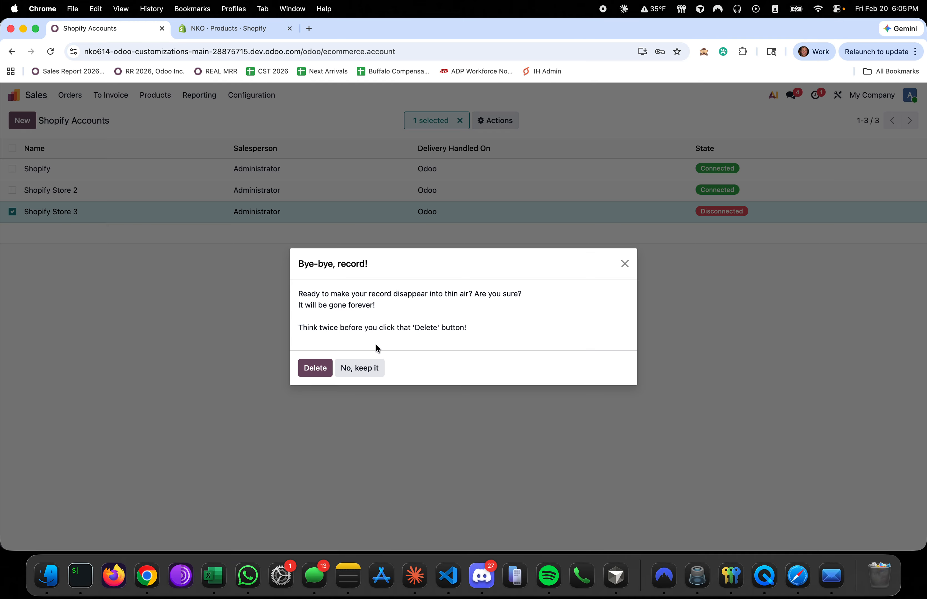
click(322, 375)
Open the first connected Shopify account and examine its available sync operations
click(100, 170)
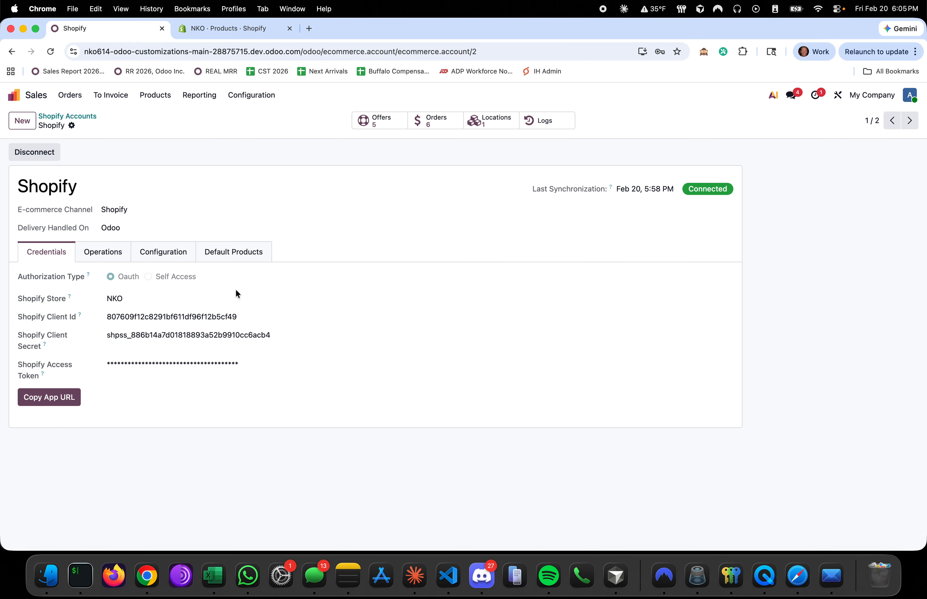
click(107, 250)
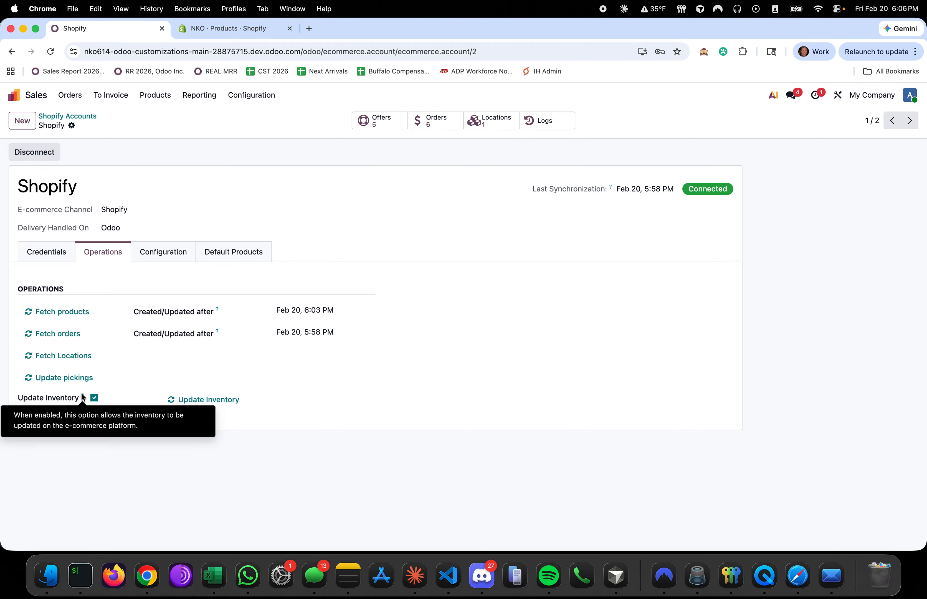
Open the Scheduled Actions list and filter it with the saved Shopify Actions favorite
click(14, 96)
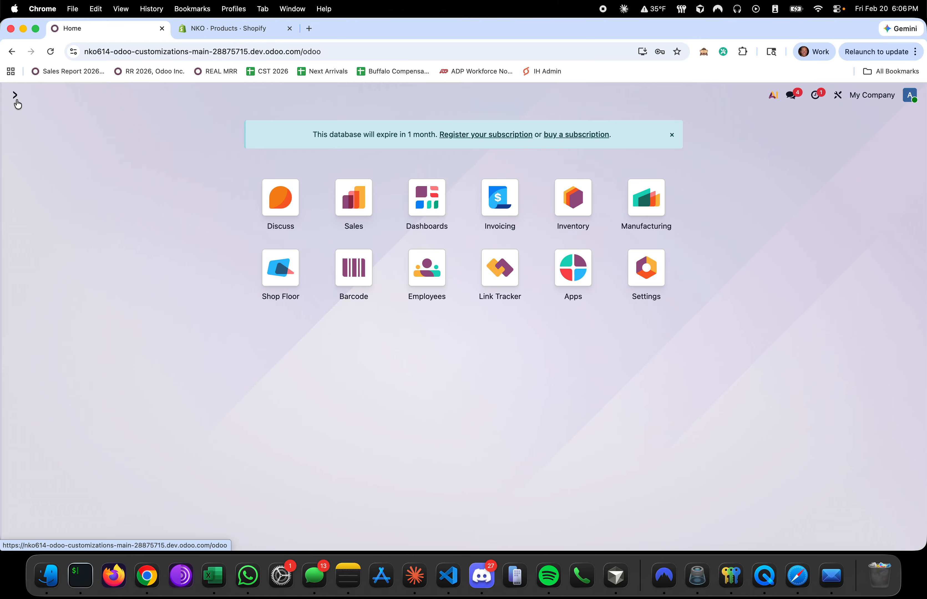
text(sched)
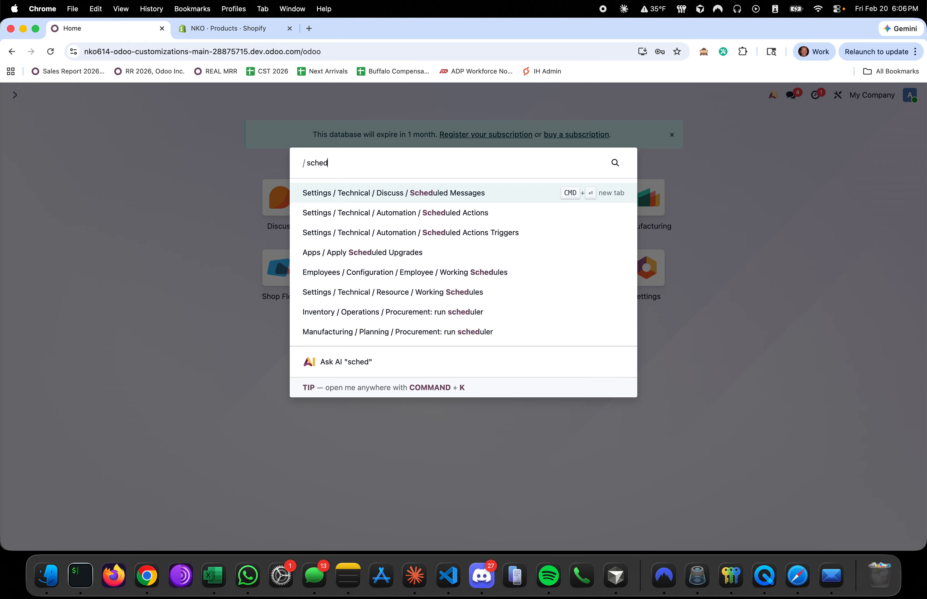
key(Return)
click(18, 100)
text(/sched)
click(370, 210)
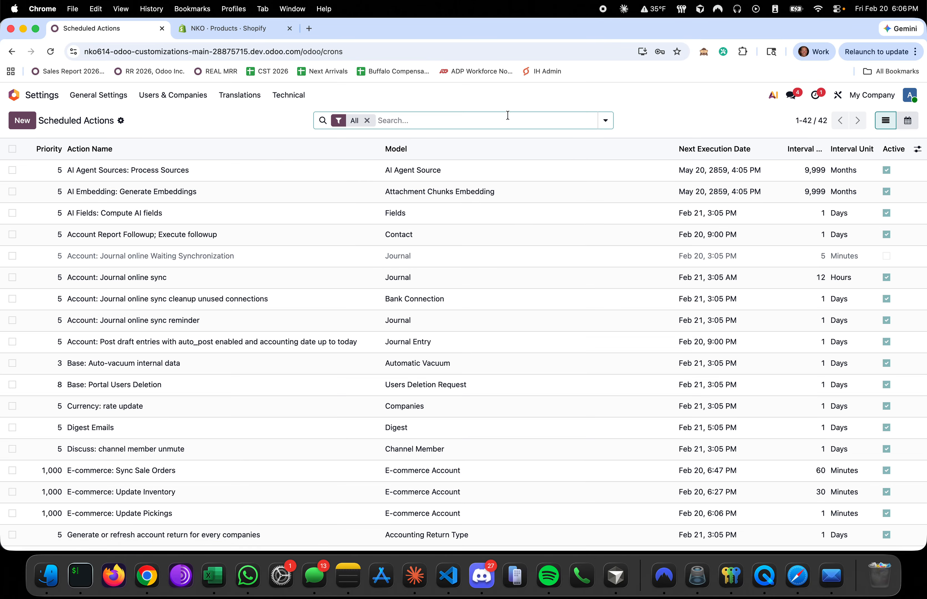
click(605, 120)
click(548, 167)
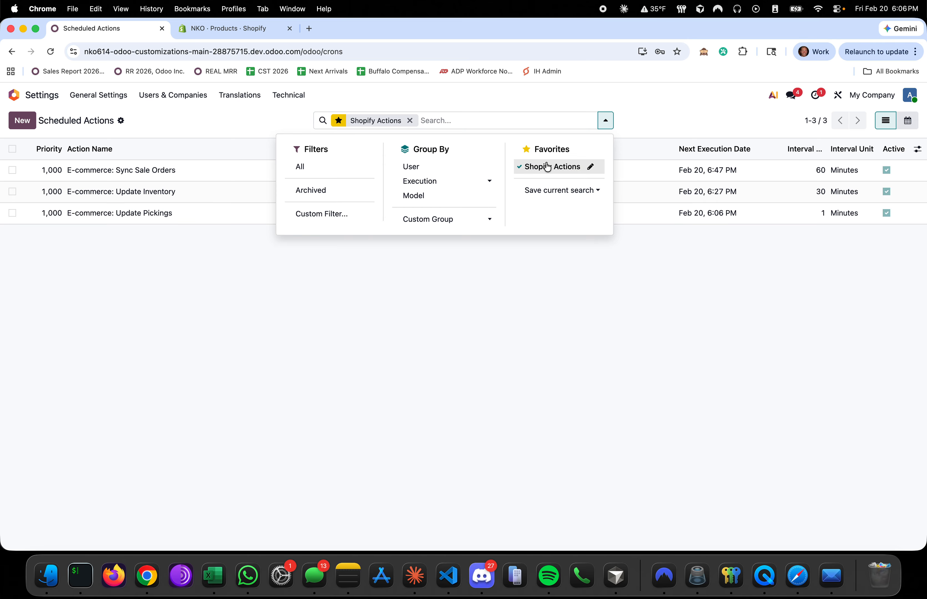
click(230, 288)
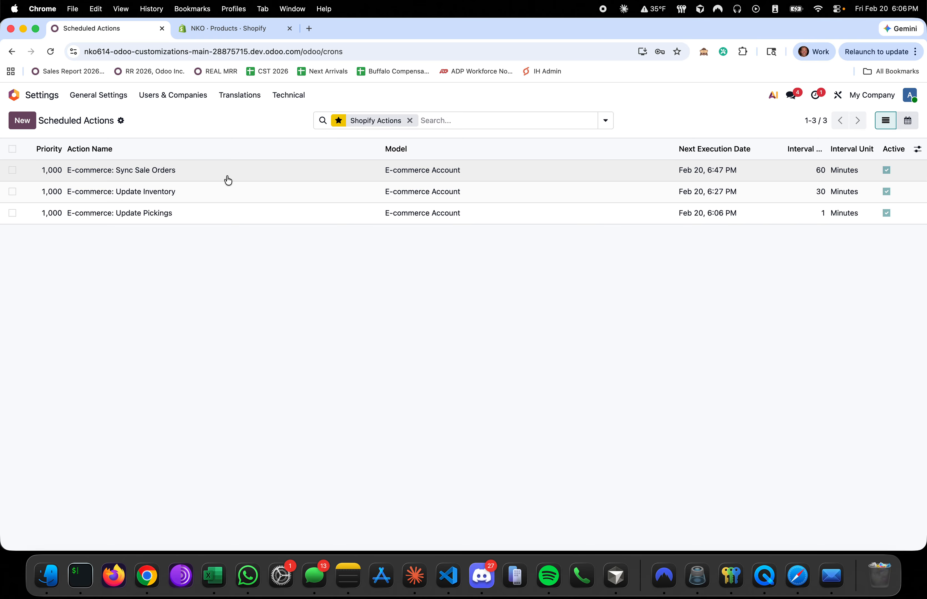
Set the E-commerce: Sync Sale Orders scheduled action to execute every 1 minute
click(227, 176)
click(128, 249)
double_click(128, 249)
text(1)
click(203, 358)
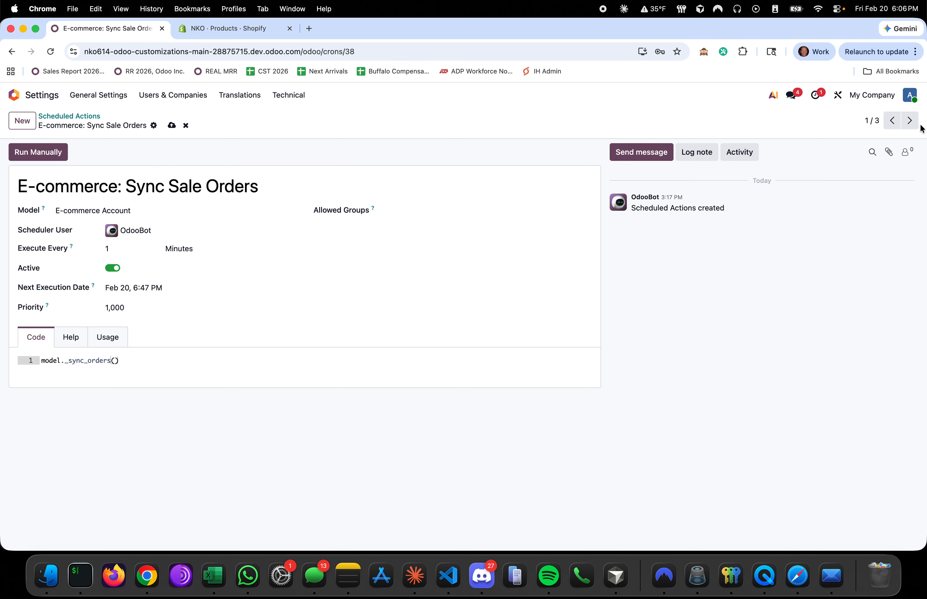
Set the E-commerce: Update Inventory action to execute every 1 minute, and check the interval of Update Pickings
click(910, 120)
double_click(129, 249)
text(2)
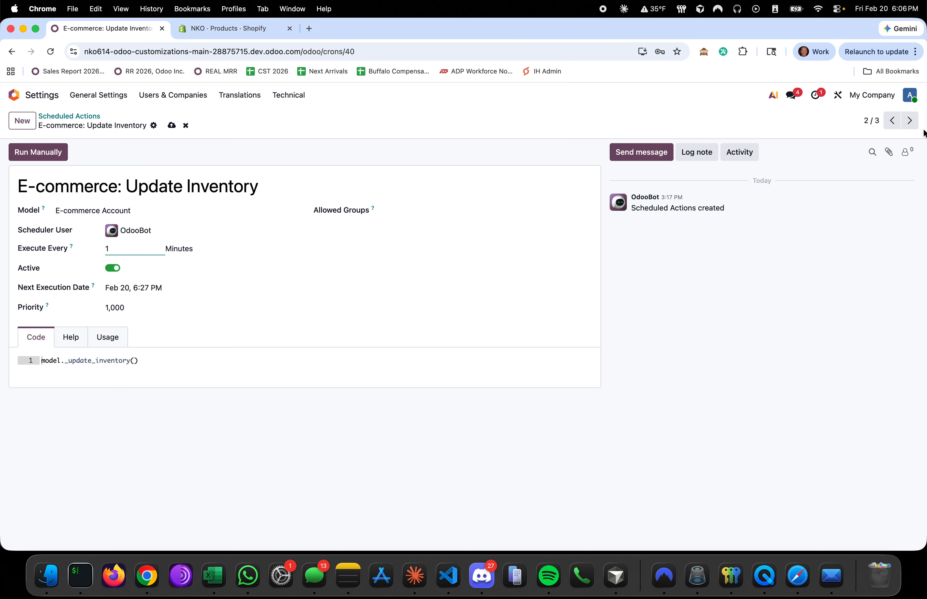
click(914, 123)
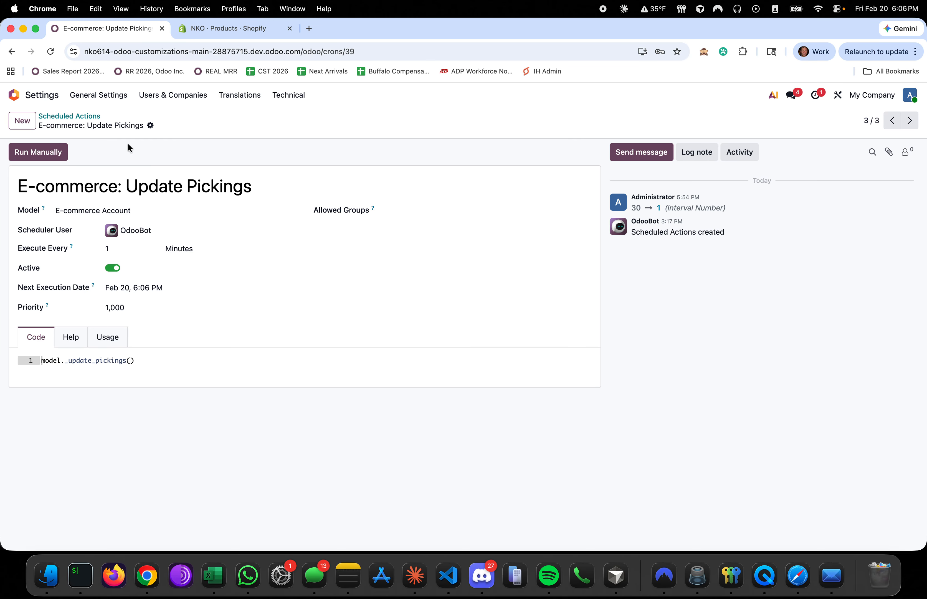
click(78, 116)
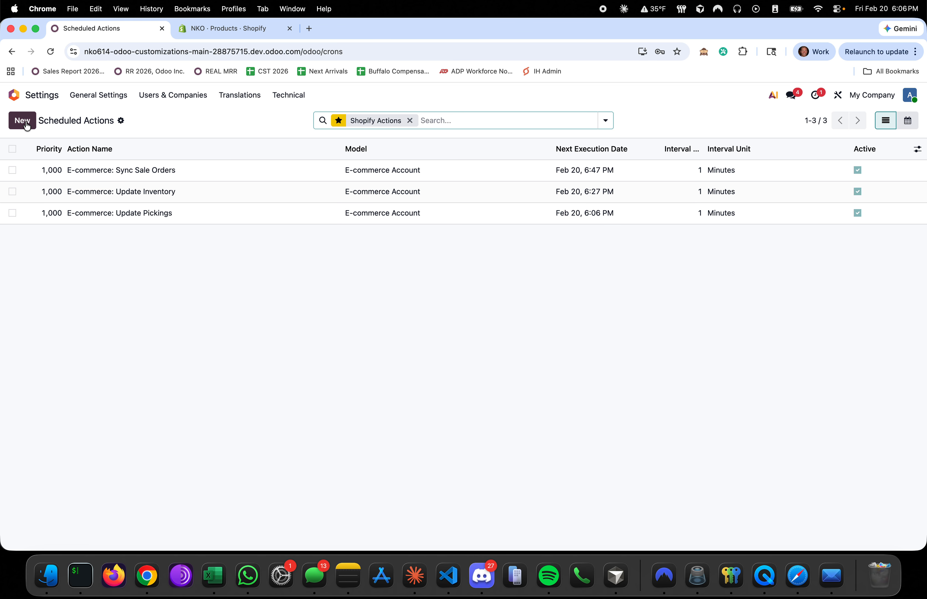
Reopen the first Shopify account and examine its operations, configuration, default products and credentials
click(15, 100)
text(acc)
key(Return)
click(187, 171)
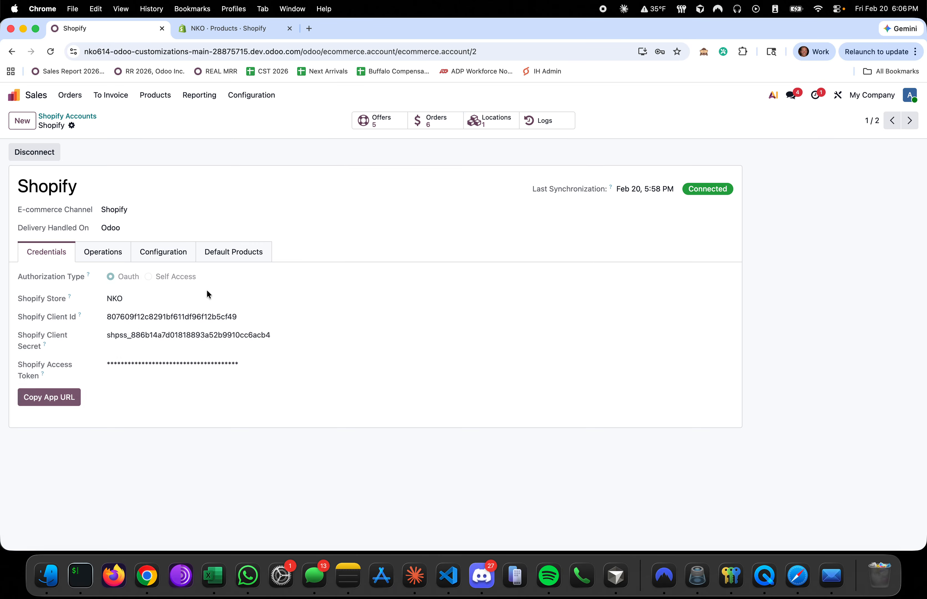
click(104, 252)
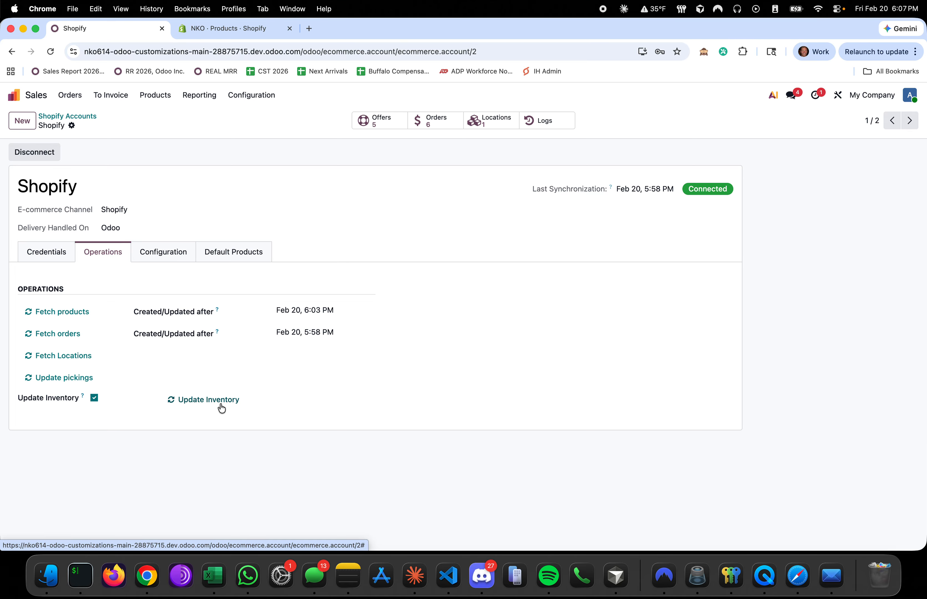
click(178, 259)
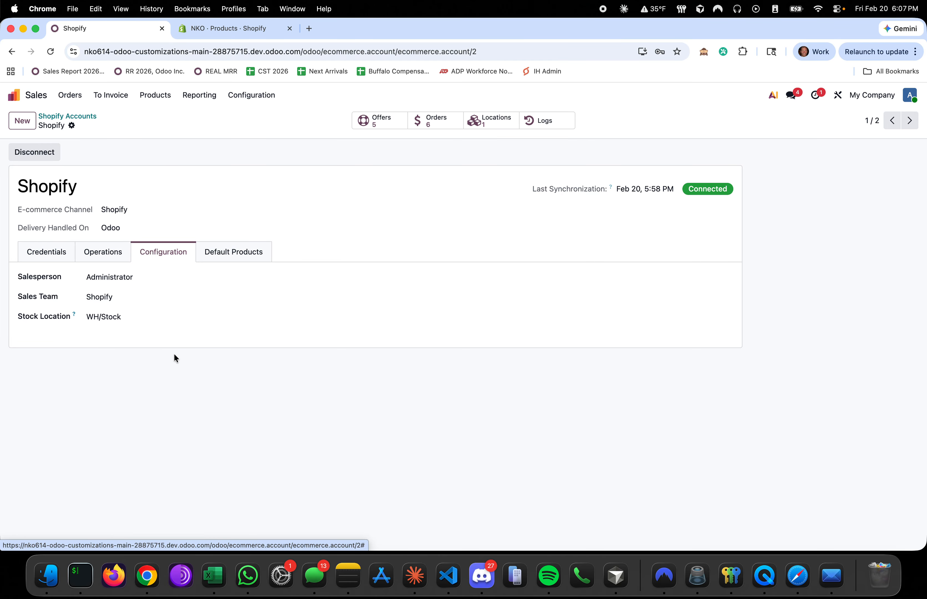
click(267, 250)
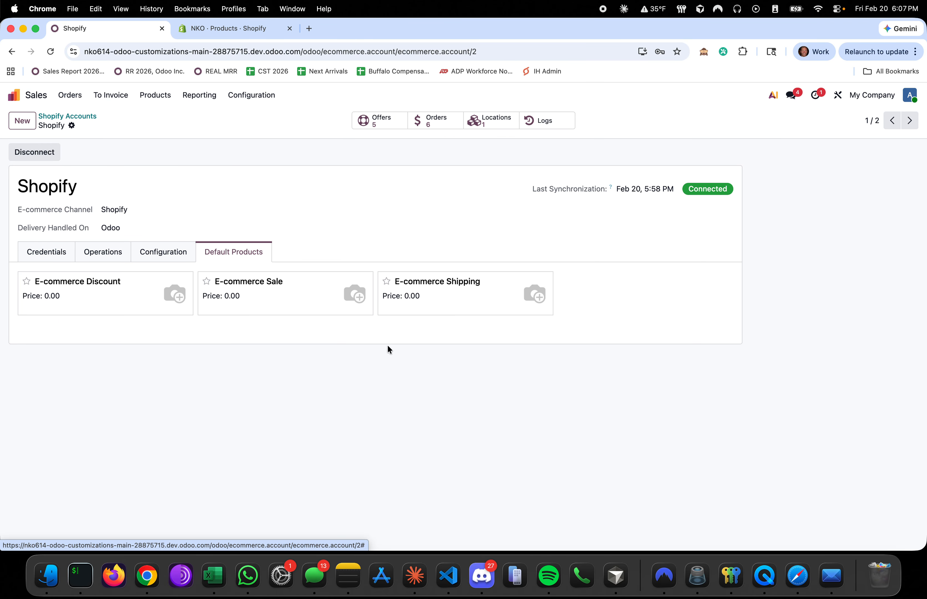
click(50, 259)
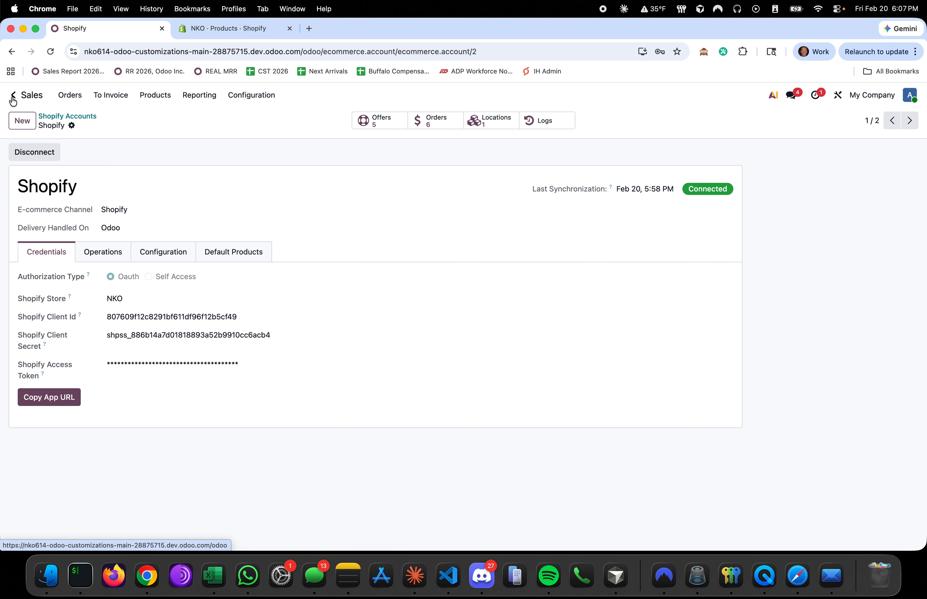
Create a new product named TEST 01234 from the Products list
click(13, 98)
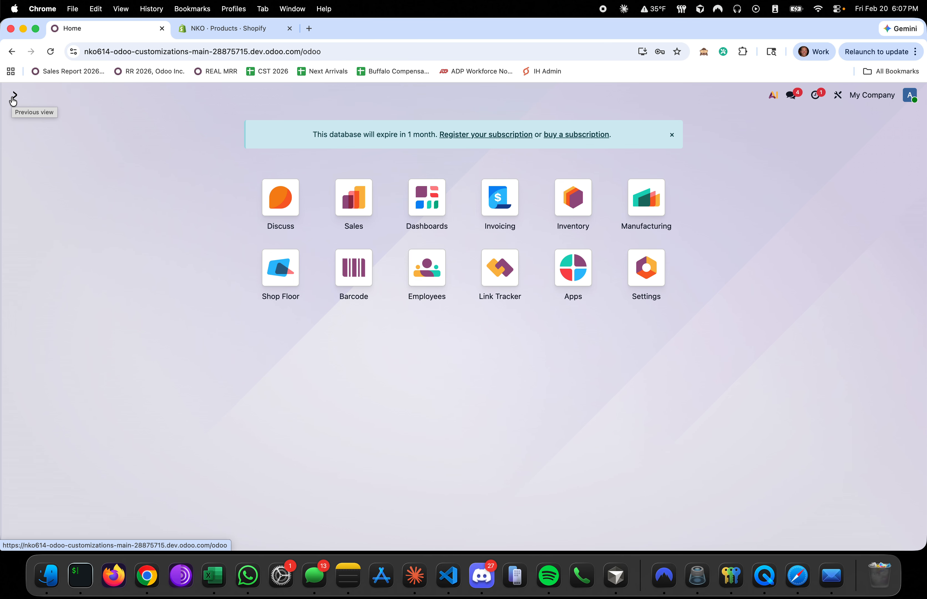
text(prod)
key(Return)
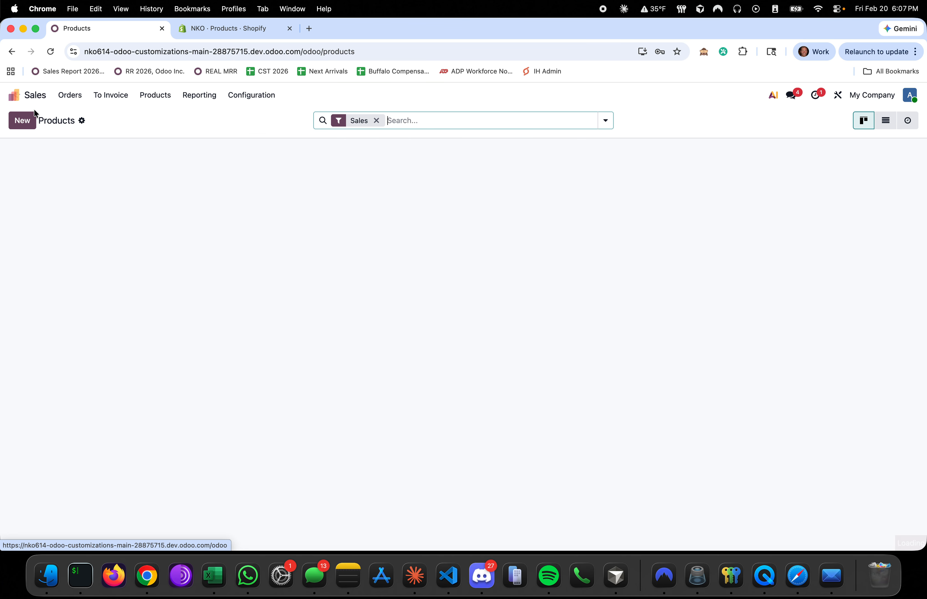
click(23, 120)
text(TEST 01234)
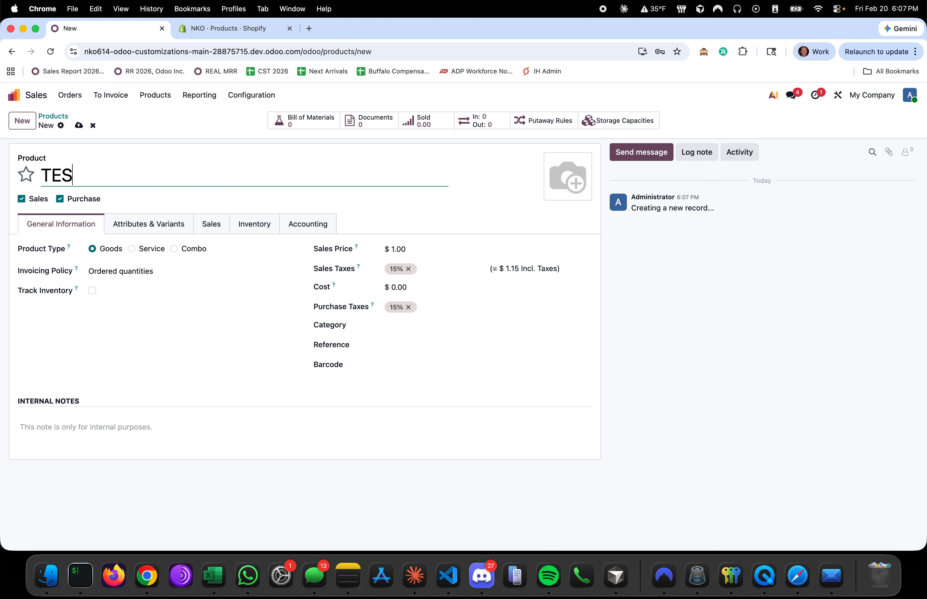
Enable inventory tracking for the product, set its Reference to 01234 and save it
double_click(141, 180)
key(super+c)
click(94, 290)
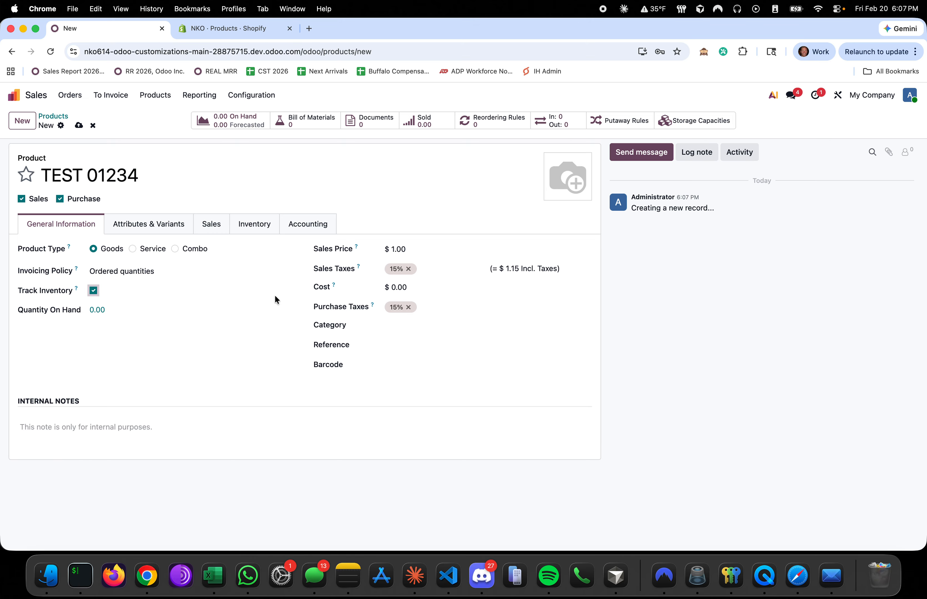
click(408, 349)
key(super+v)
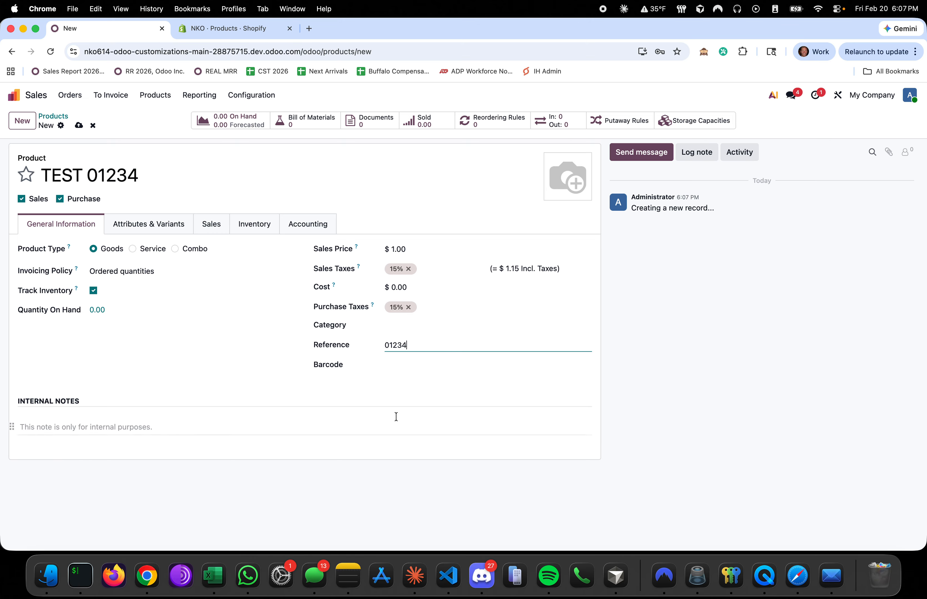
click(79, 125)
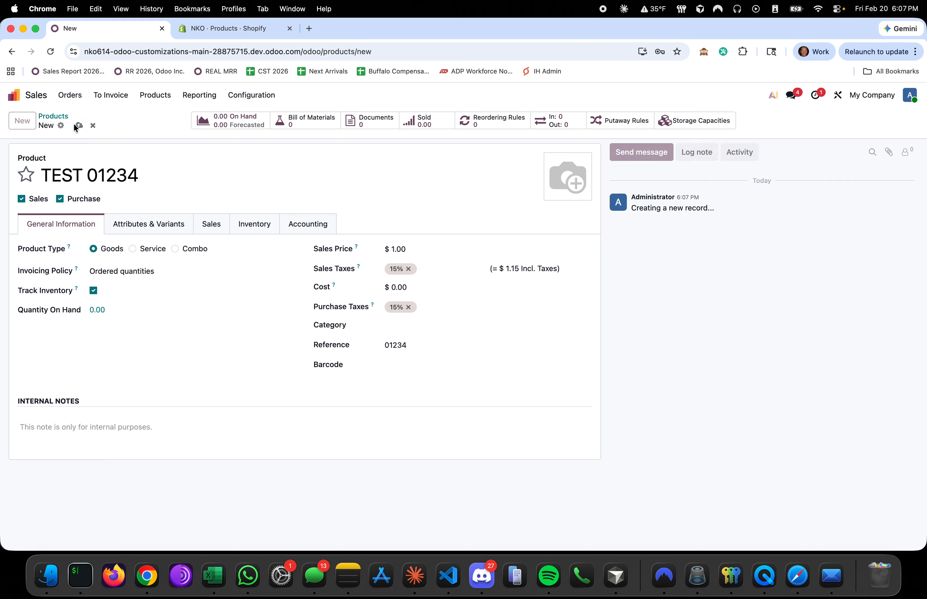
Switch to the Shopify admin and start adding a product titled TEST 01234
click(230, 29)
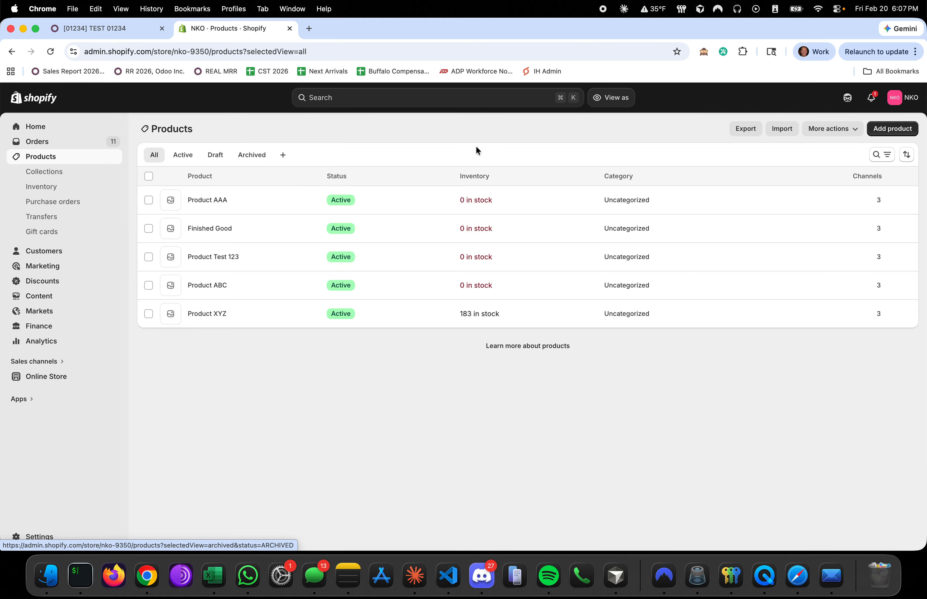
click(876, 131)
click(329, 175)
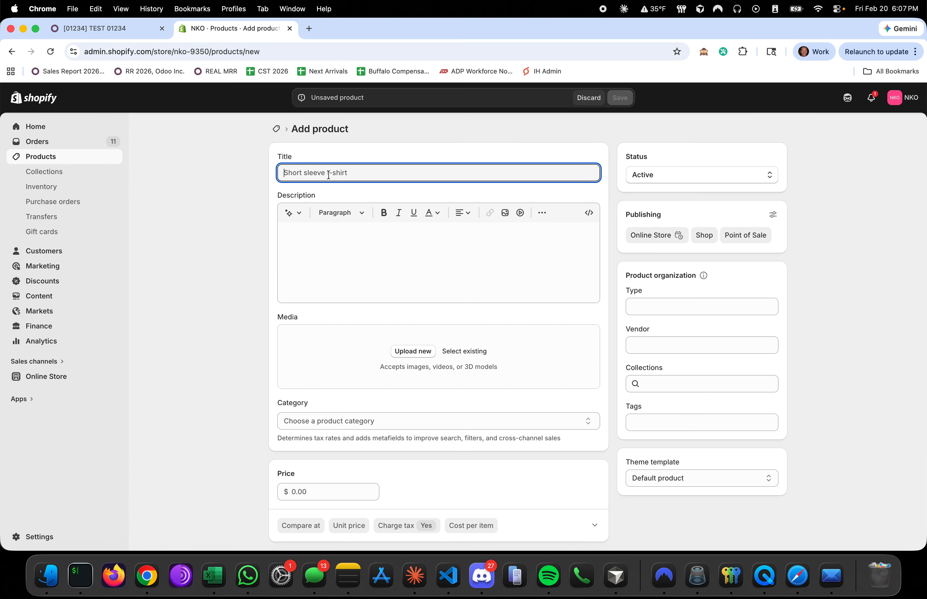
text(TEST 0)
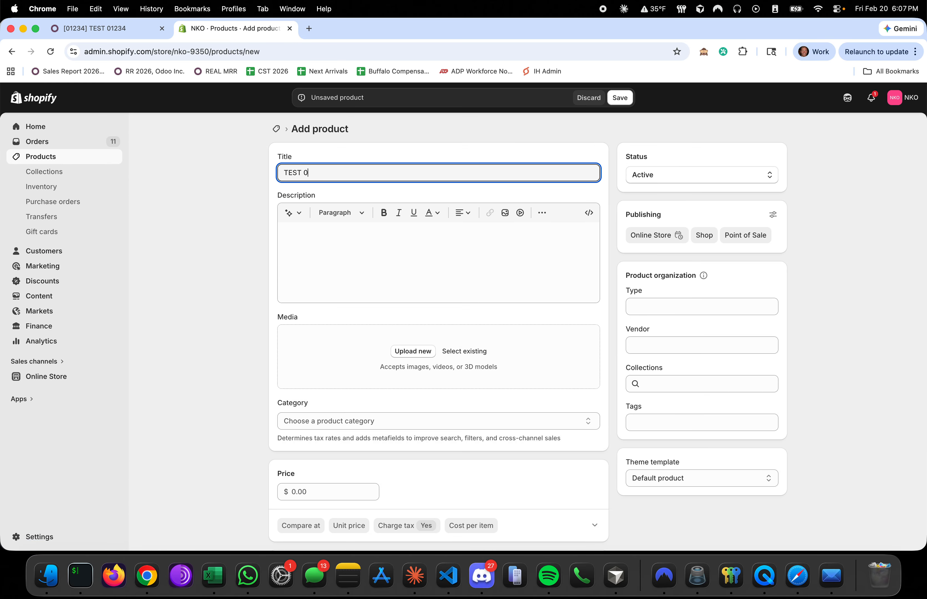
text(1234)
Set the Shopify product's SKU to 01234 and save the product
scroll(377, 438, down, 6)
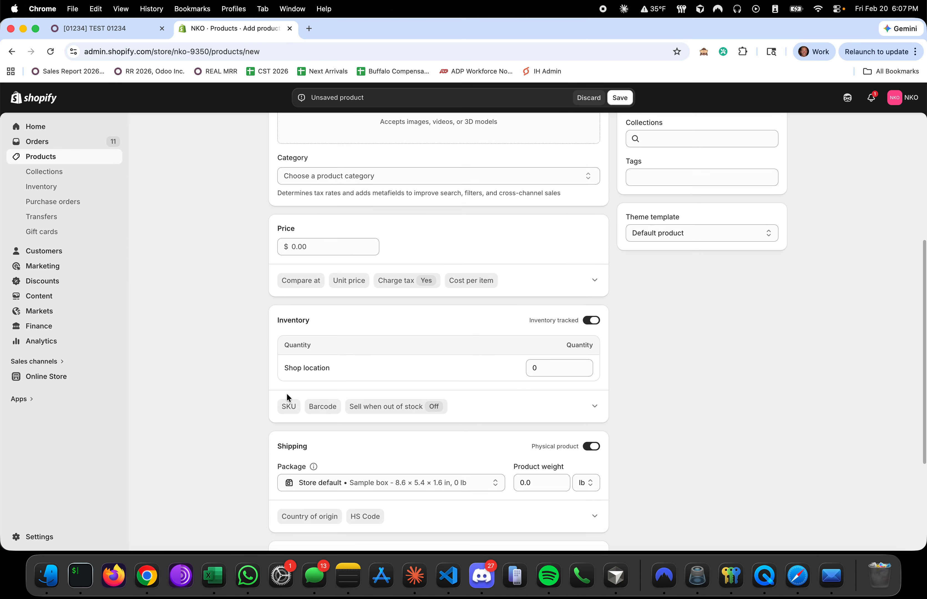
click(289, 406)
text(01234)
click(729, 436)
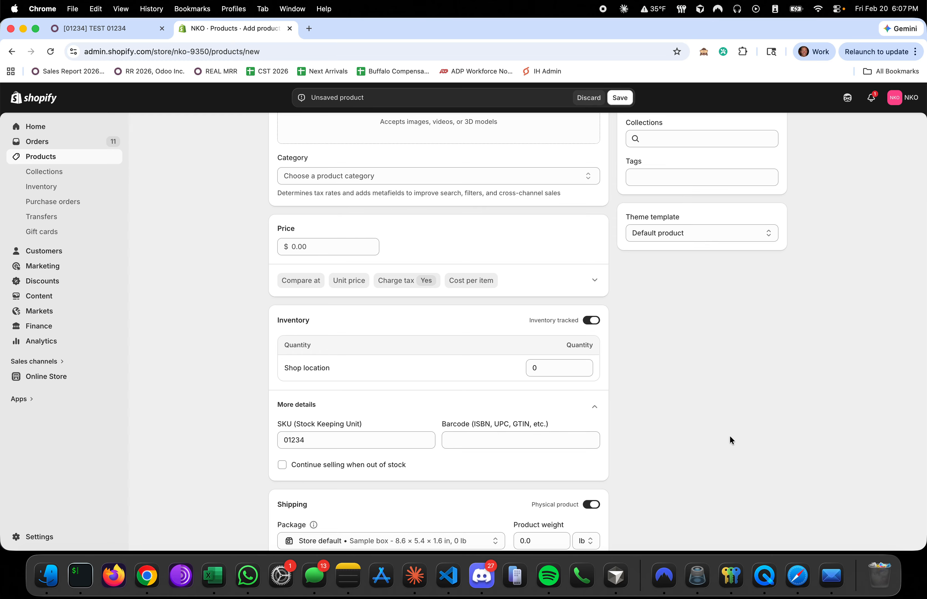
scroll(729, 435, up, 6)
click(625, 104)
Switch back to Odoo and set the Sales Price of TEST 01234 to $2,500
click(113, 28)
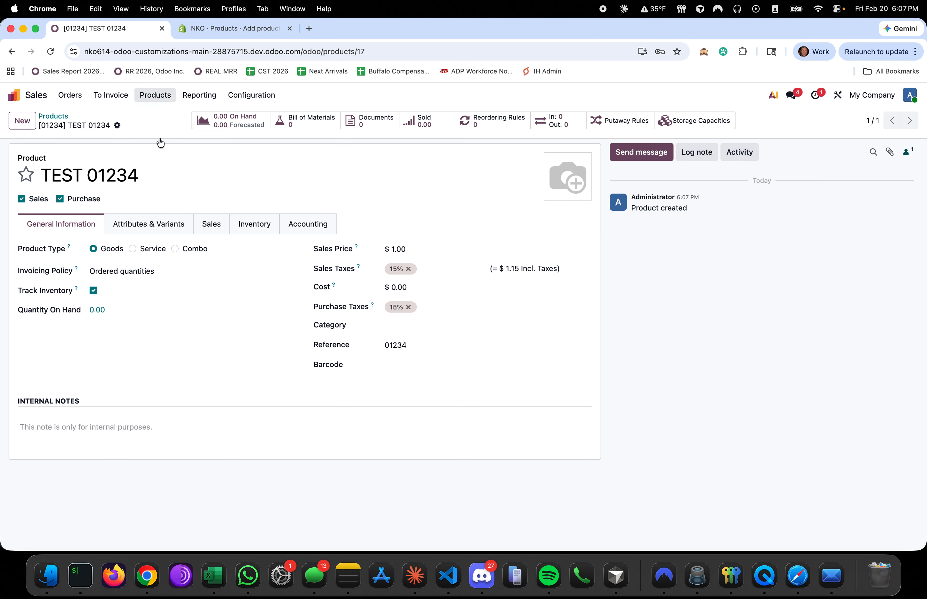
click(399, 249)
text(25)
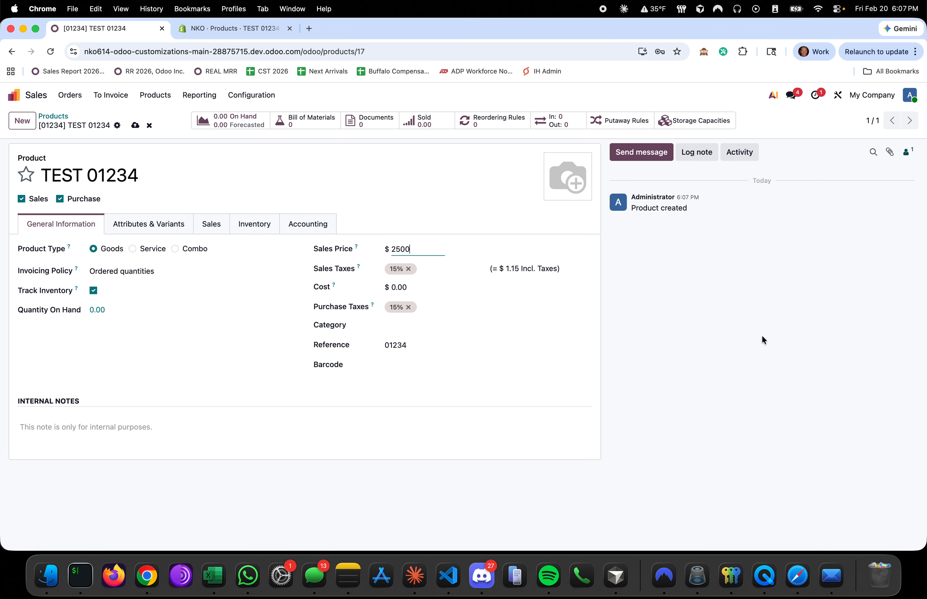
click(763, 340)
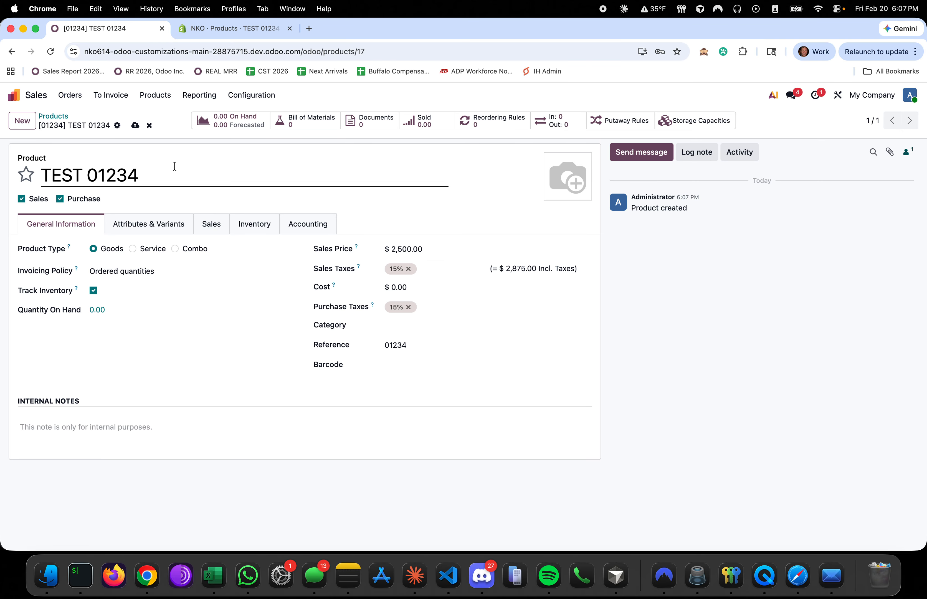
Save the price change on TEST 01234, check the product in the Shopify admin and return to Odoo
click(135, 125)
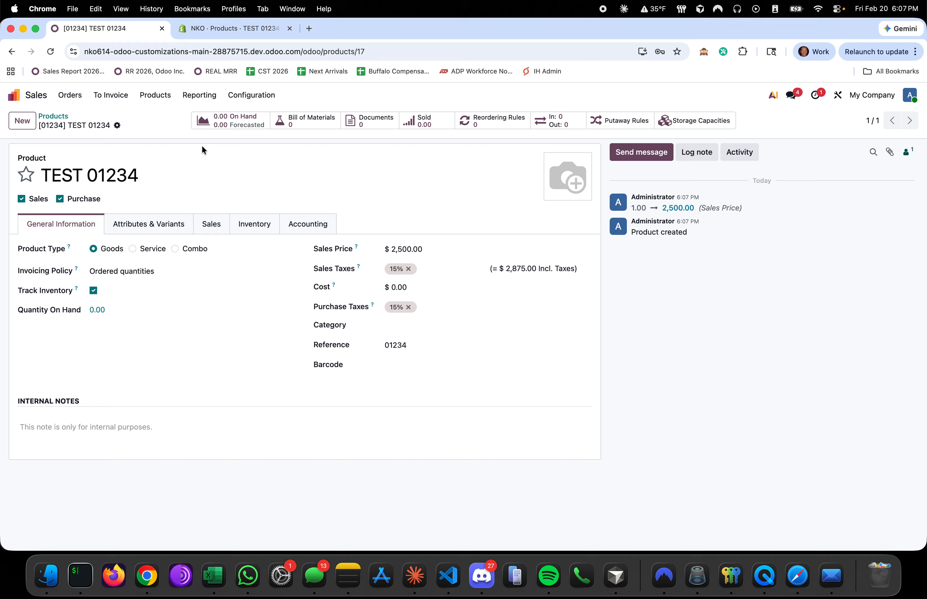
click(229, 29)
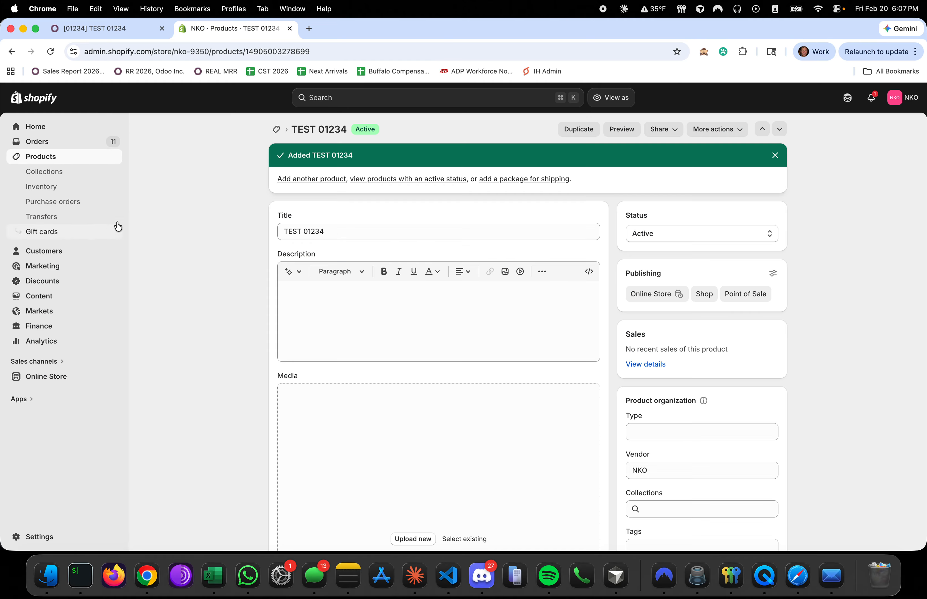
click(114, 30)
Open the connected Shopify account named Shopify in Odoo and fetch its products
click(14, 101)
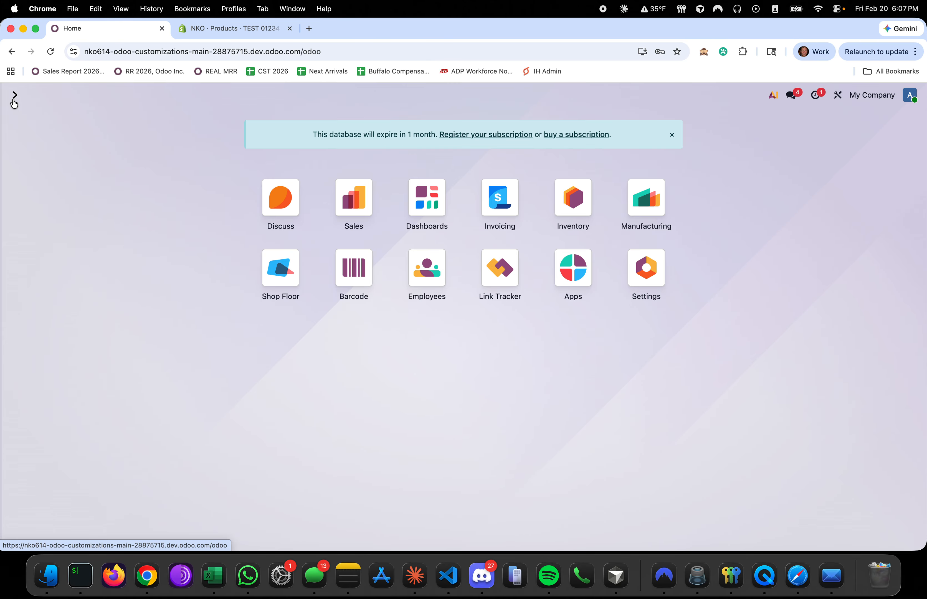
click(14, 101)
click(88, 174)
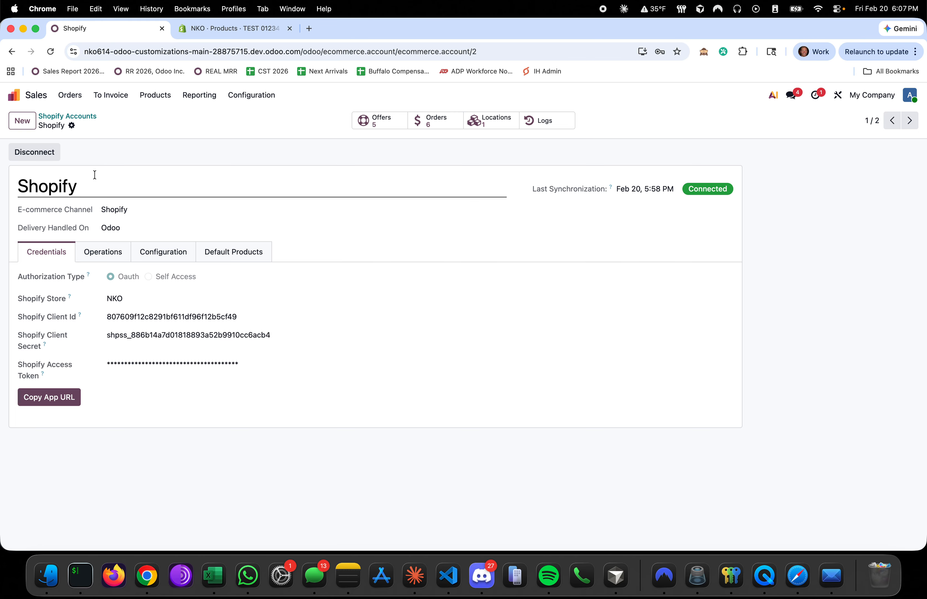
click(121, 255)
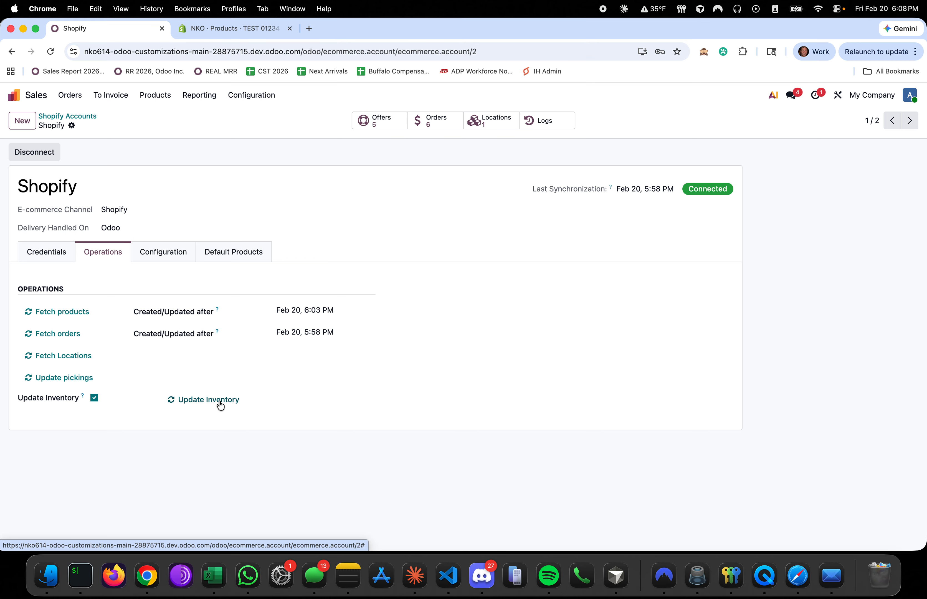
click(71, 312)
Review the Shopify account's offers, checking TEST 01234's matched product and its page on the e-commerce site
click(384, 120)
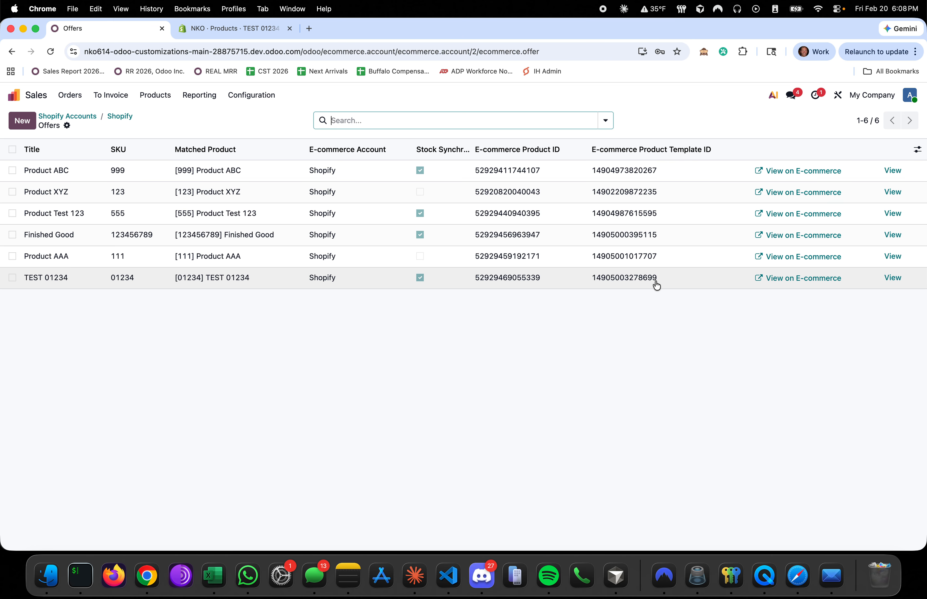
click(798, 278)
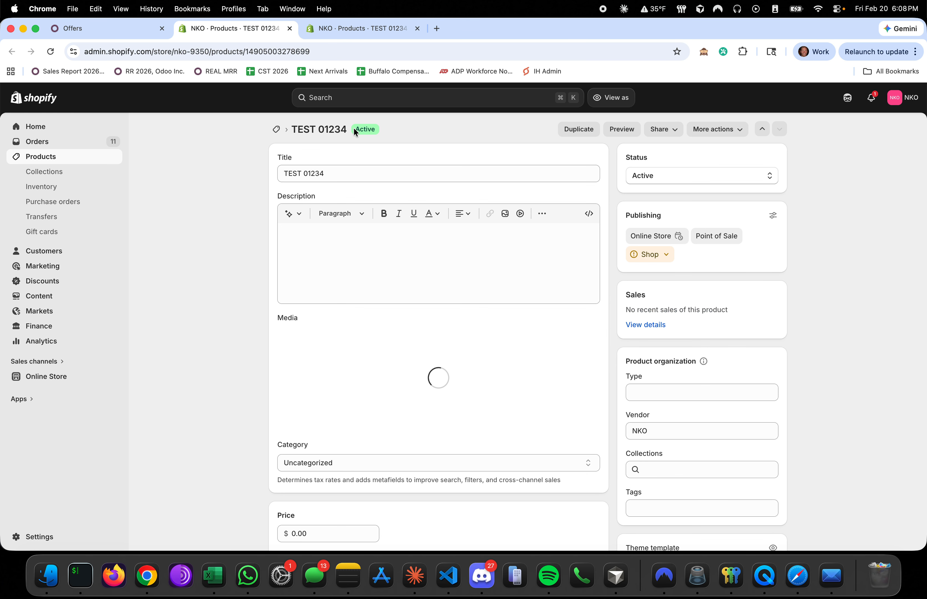
click(290, 28)
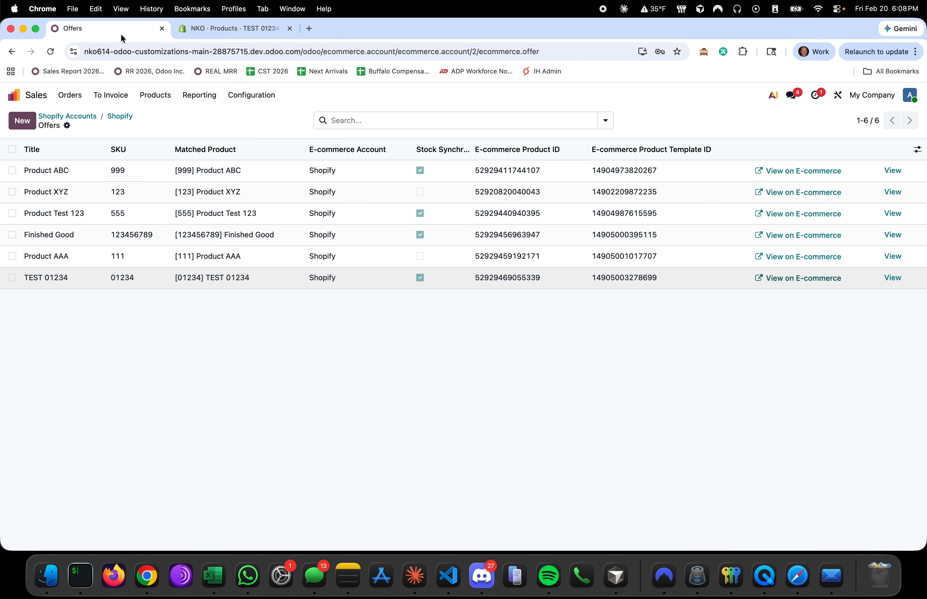
click(210, 277)
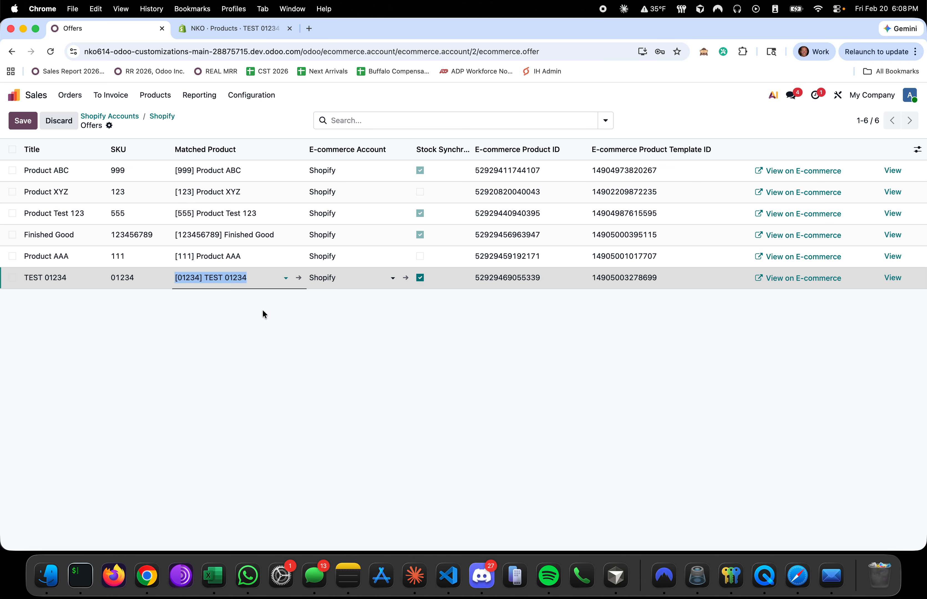
click(101, 318)
click(121, 116)
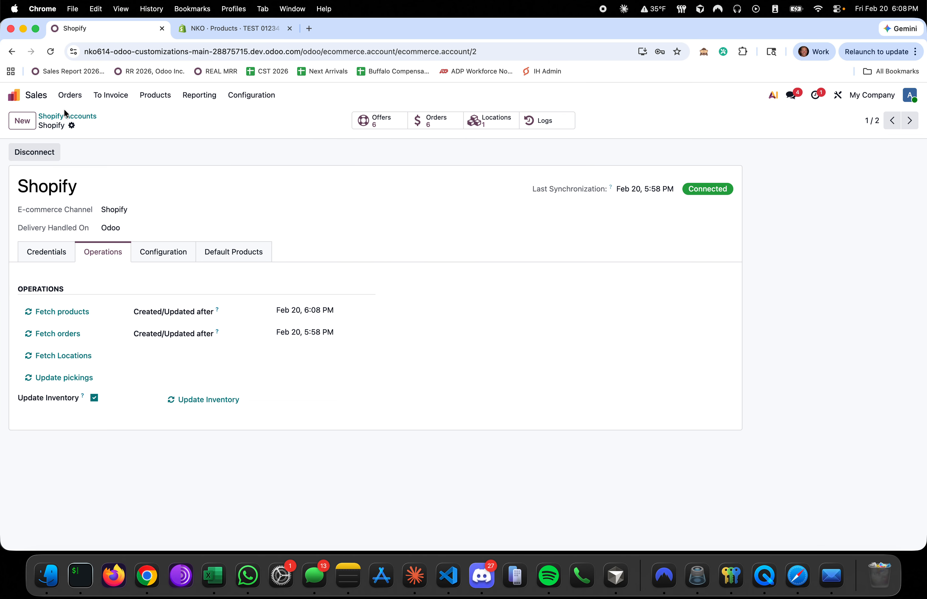
Switch to the Shopify admin and examine the stock levels in the product list
click(25, 101)
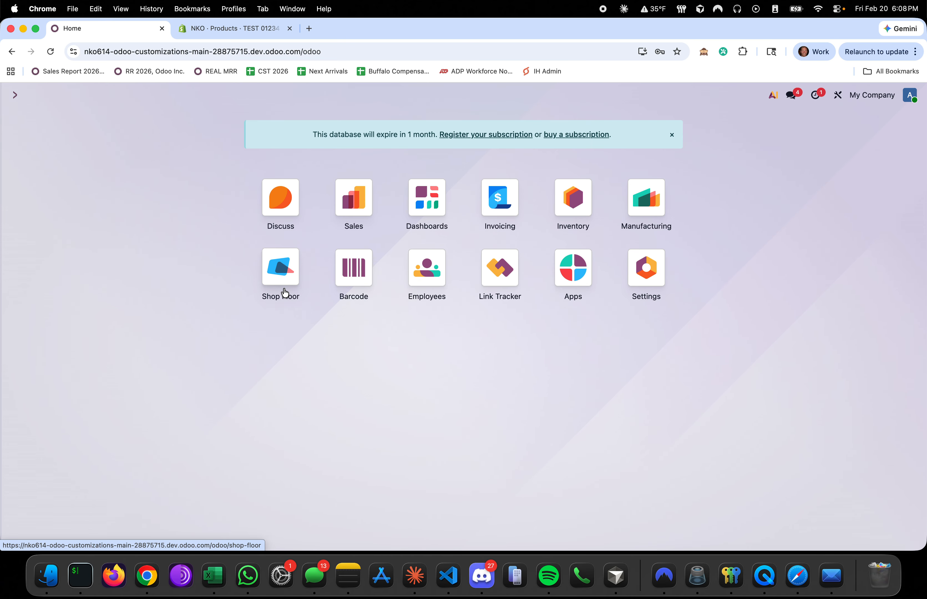
click(260, 30)
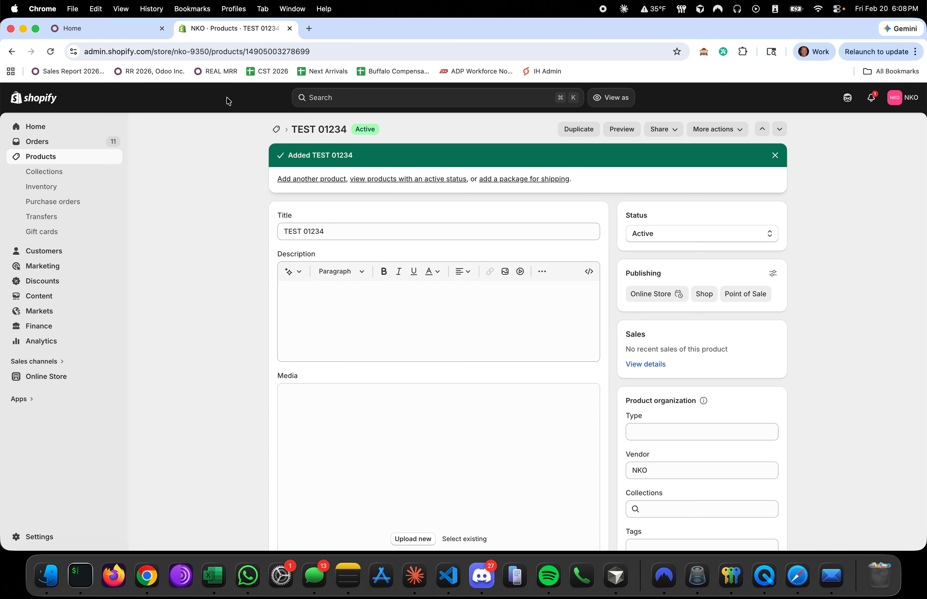
click(72, 157)
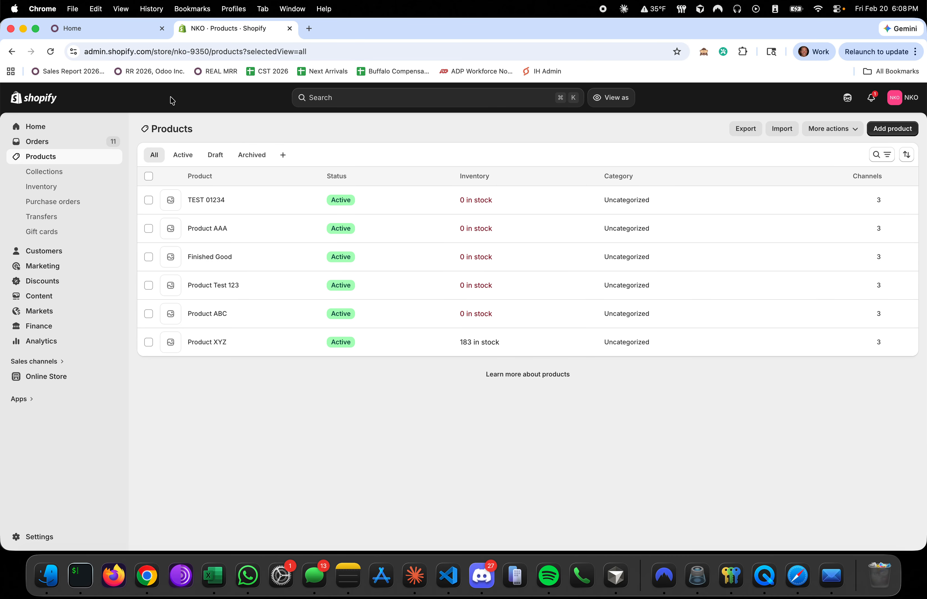
Switch back to Odoo, confirm a new manufacturing order for 1 Finished Good and produce the full quantity
click(115, 34)
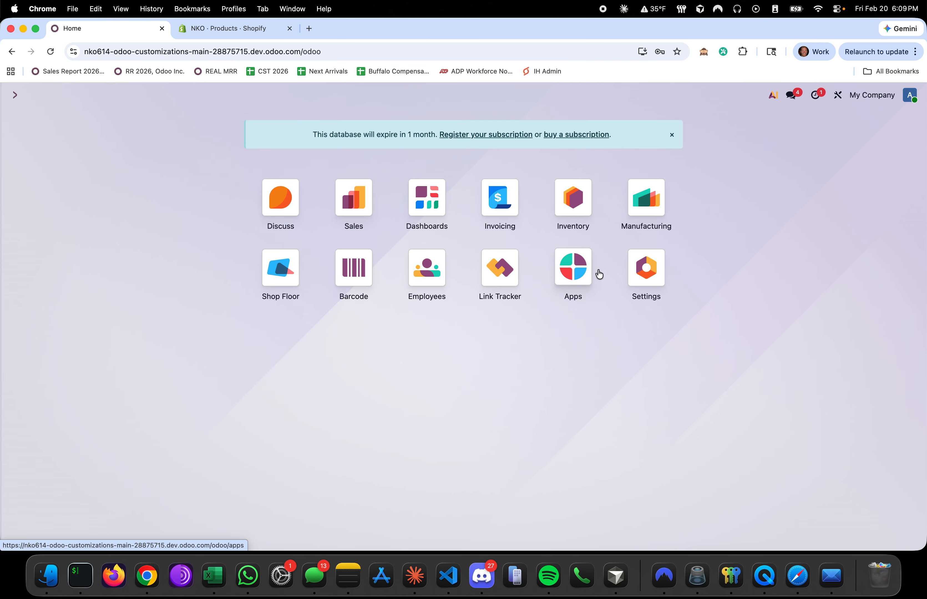
click(649, 212)
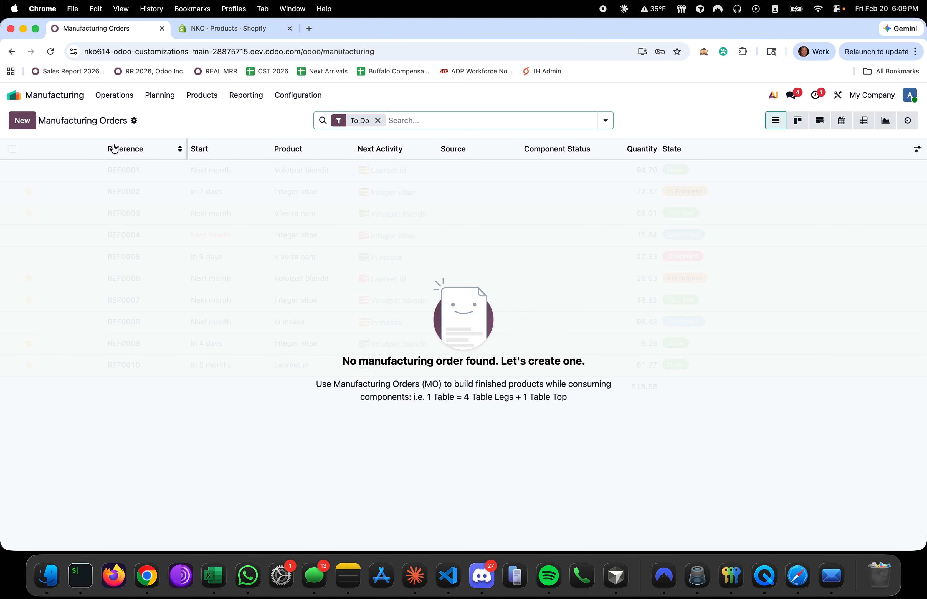
click(23, 120)
click(151, 213)
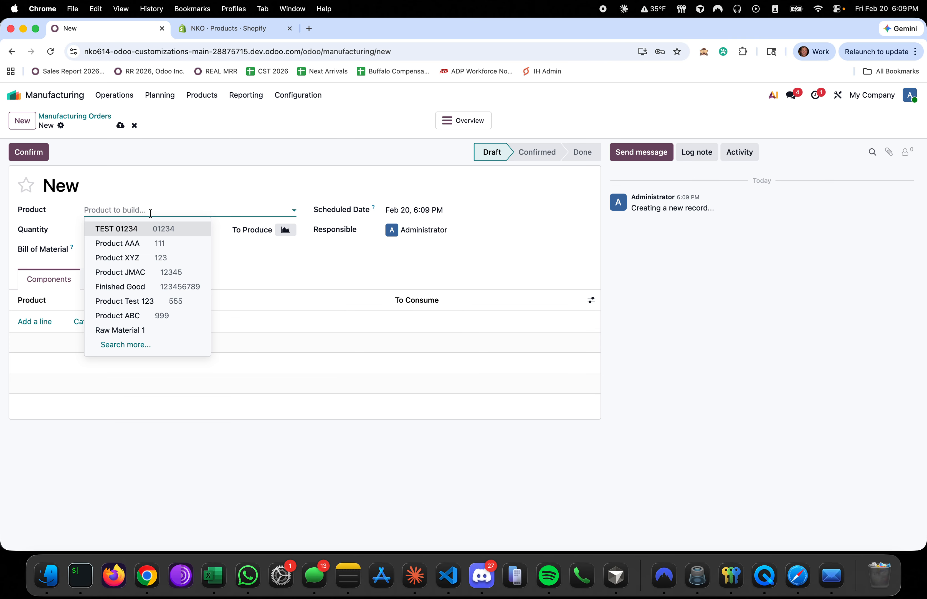
click(148, 289)
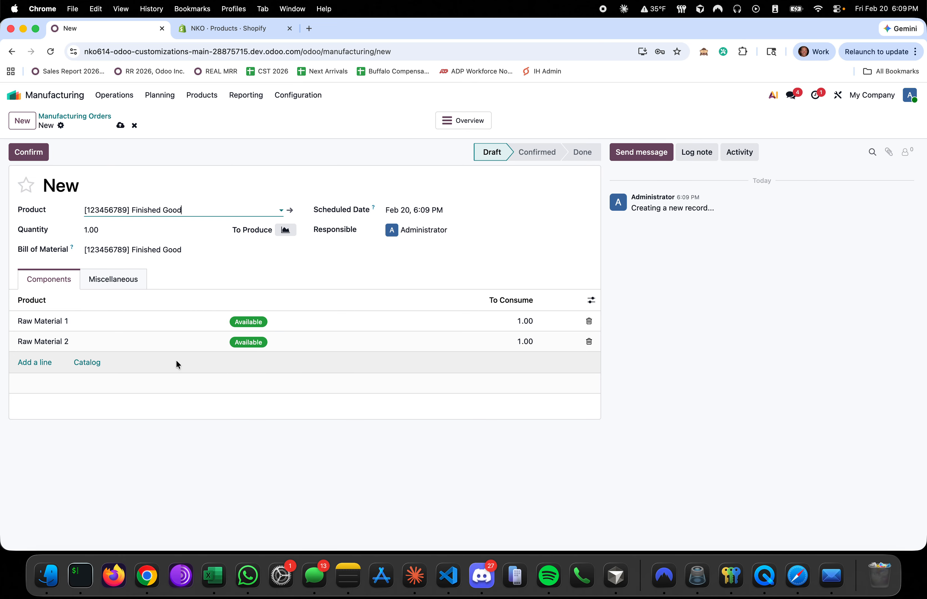
click(47, 153)
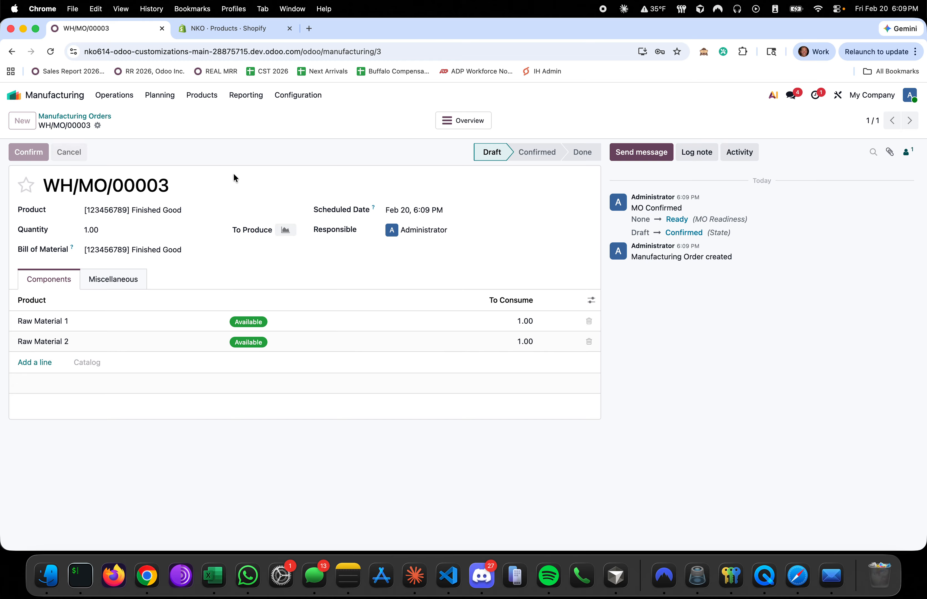
click(46, 154)
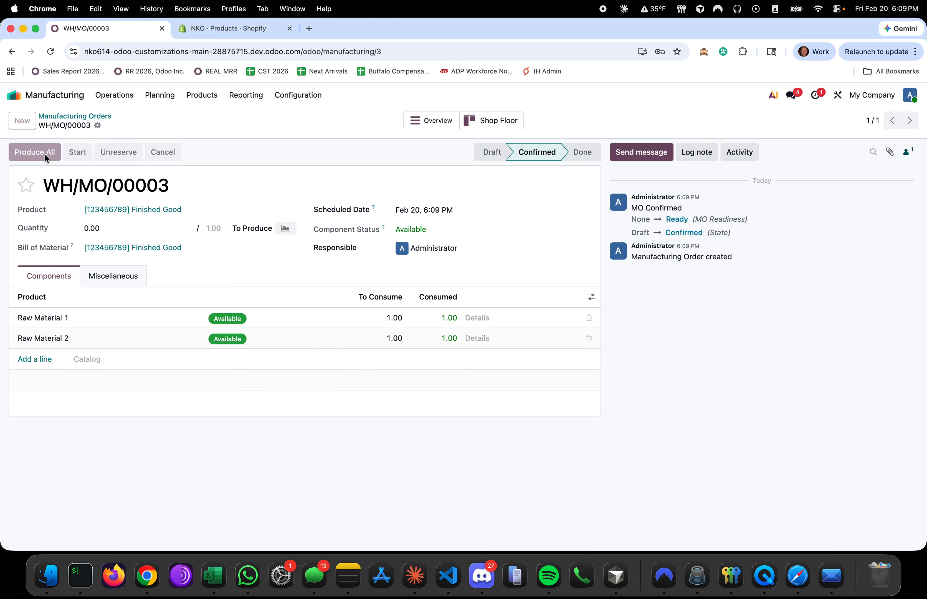
Review the manufacturing order's inventory moves and the stock report in the Inventory app
click(436, 124)
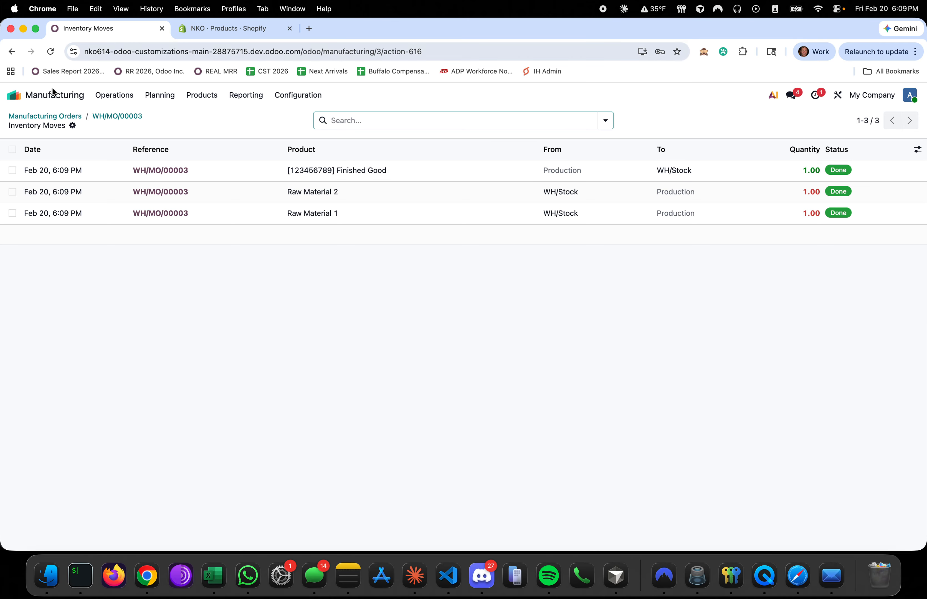
click(17, 96)
text(inv)
key(Down)
key(Return)
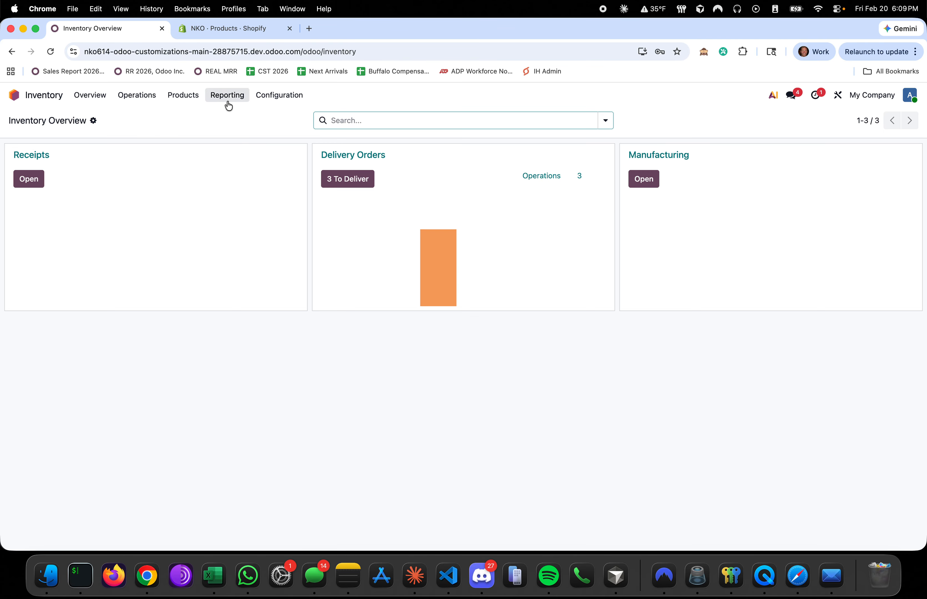
click(229, 97)
click(234, 121)
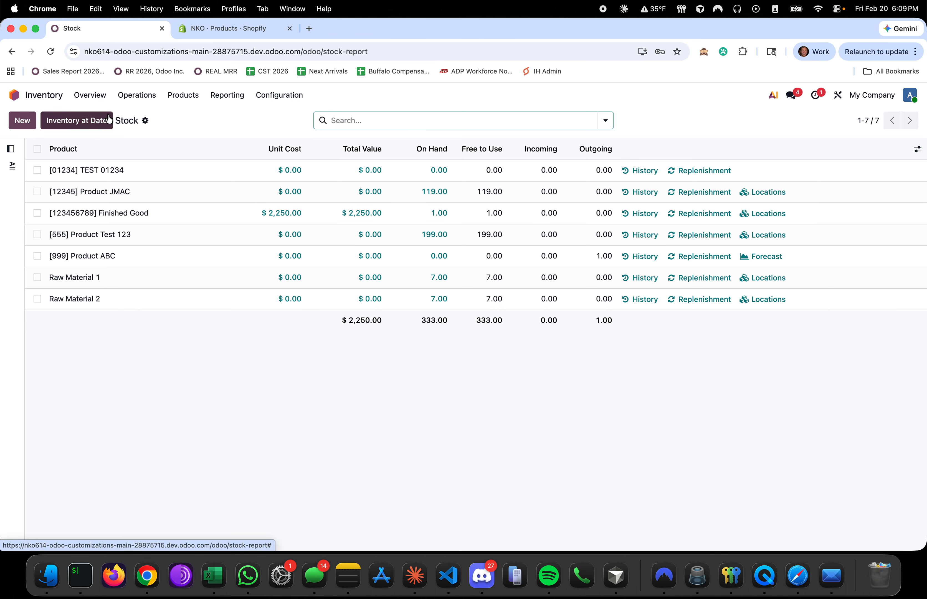
Reopen the Shopify account named Shopify and push the updated inventory to the store
click(14, 95)
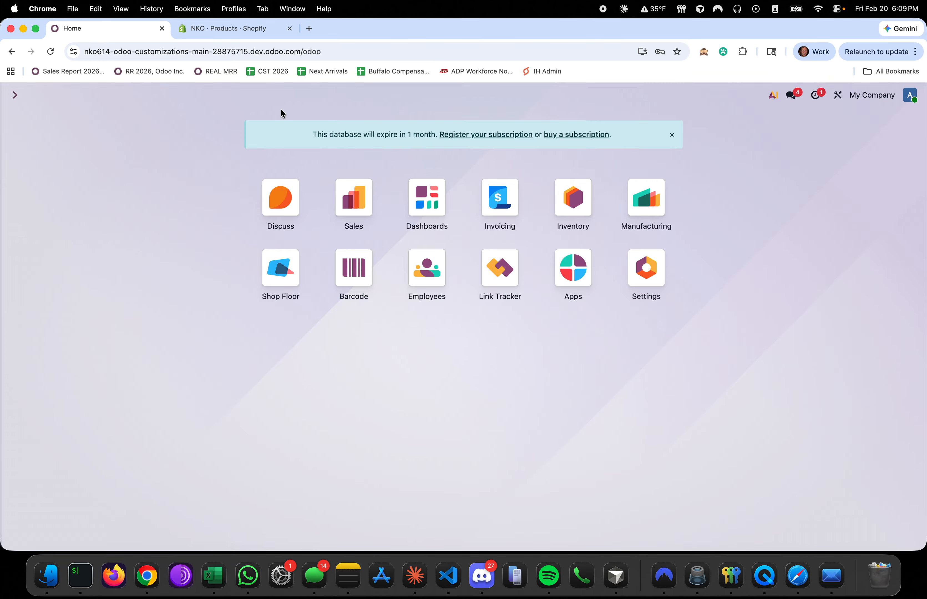
text(acc)
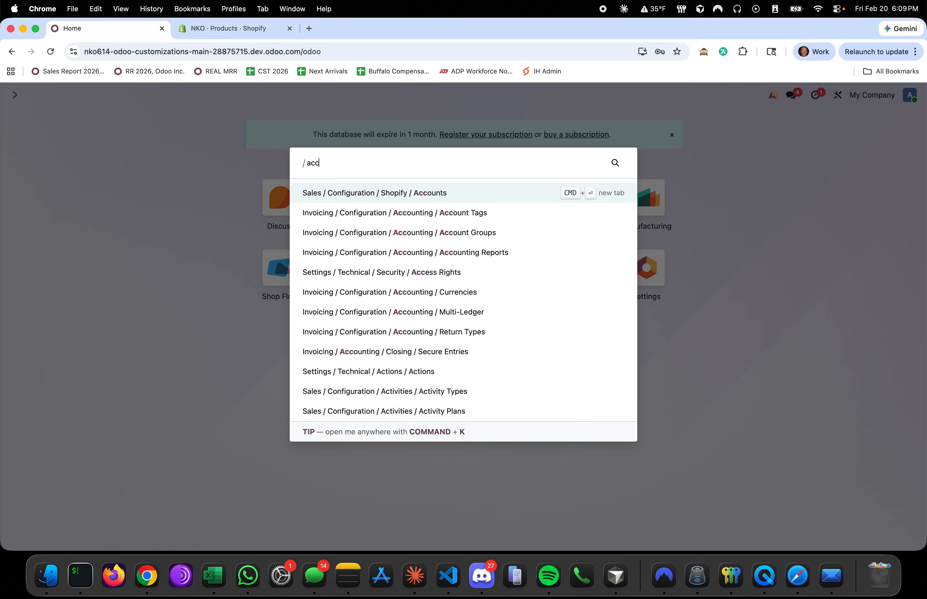
key(Return)
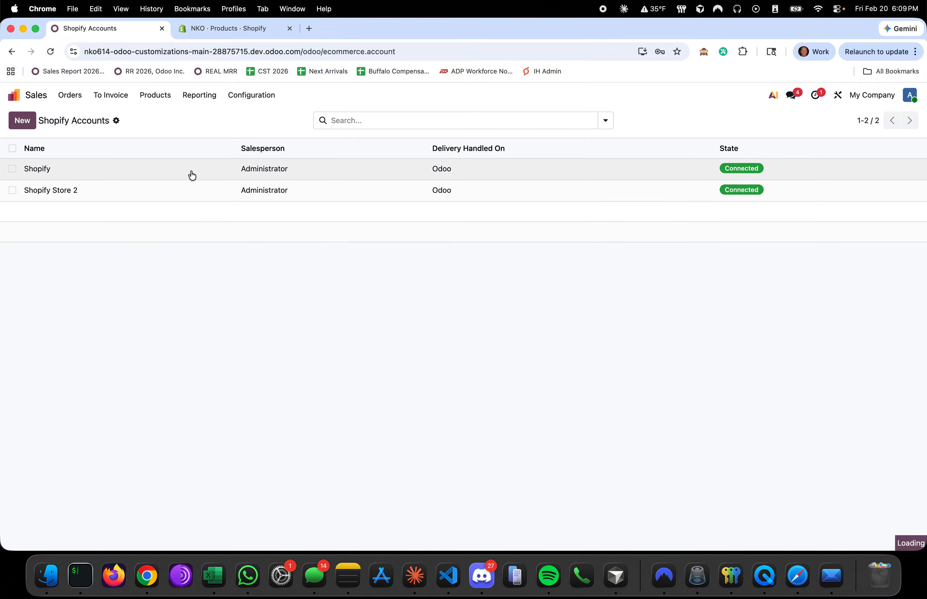
click(192, 175)
click(116, 249)
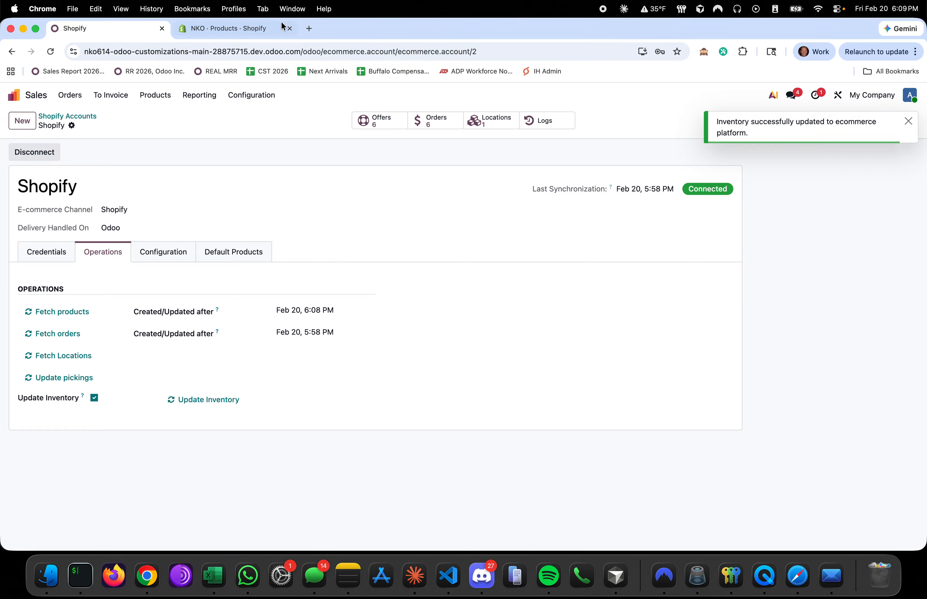
Switch to the Shopify admin and check Finished Good's available quantity on its product page and in the product list
click(295, 25)
click(246, 265)
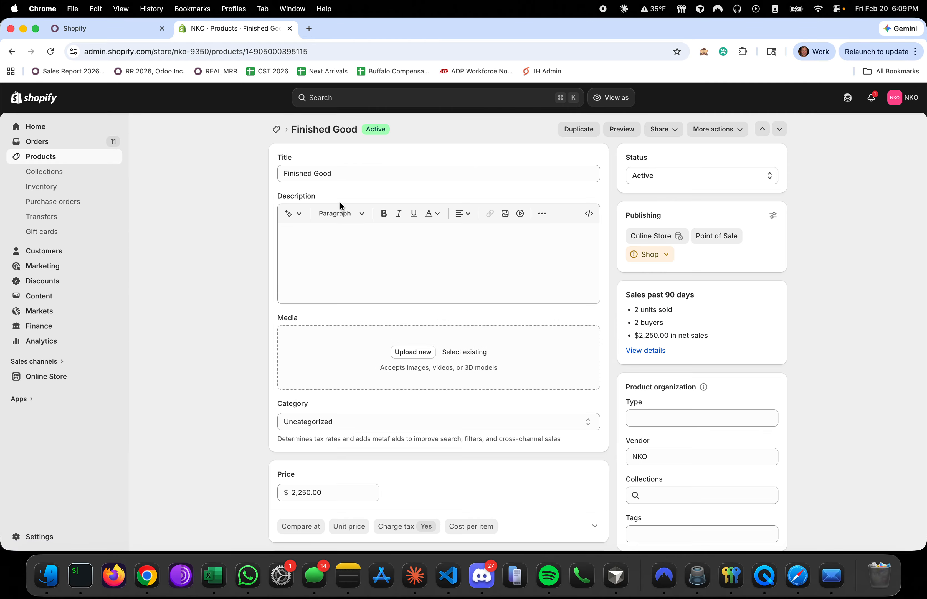
scroll(340, 204, down, 6)
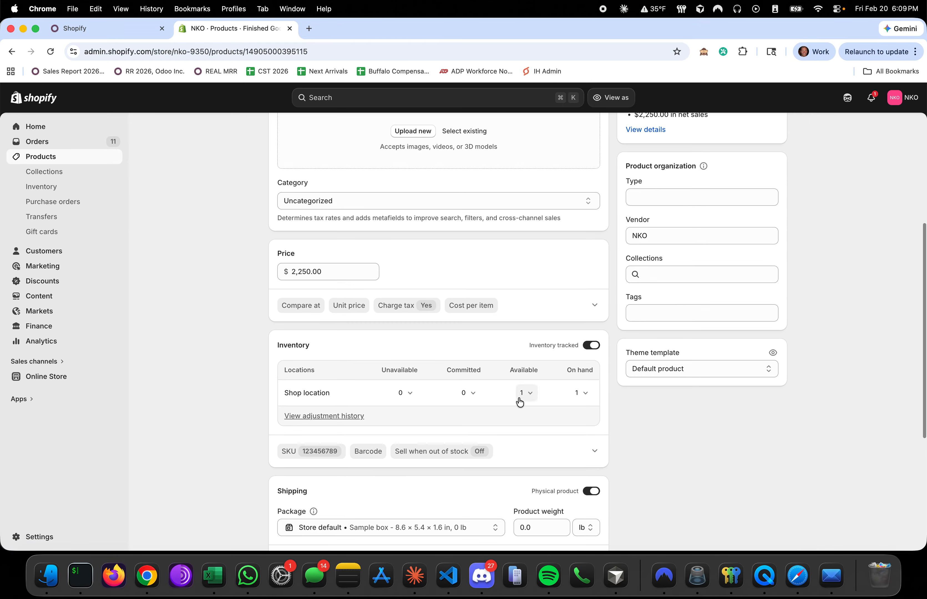
scroll(505, 397, up, 6)
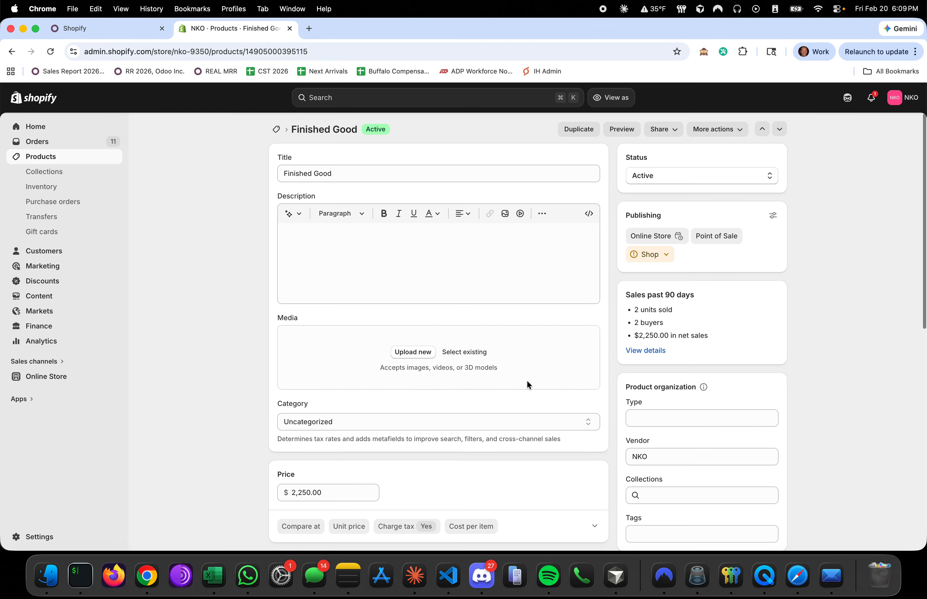
click(54, 158)
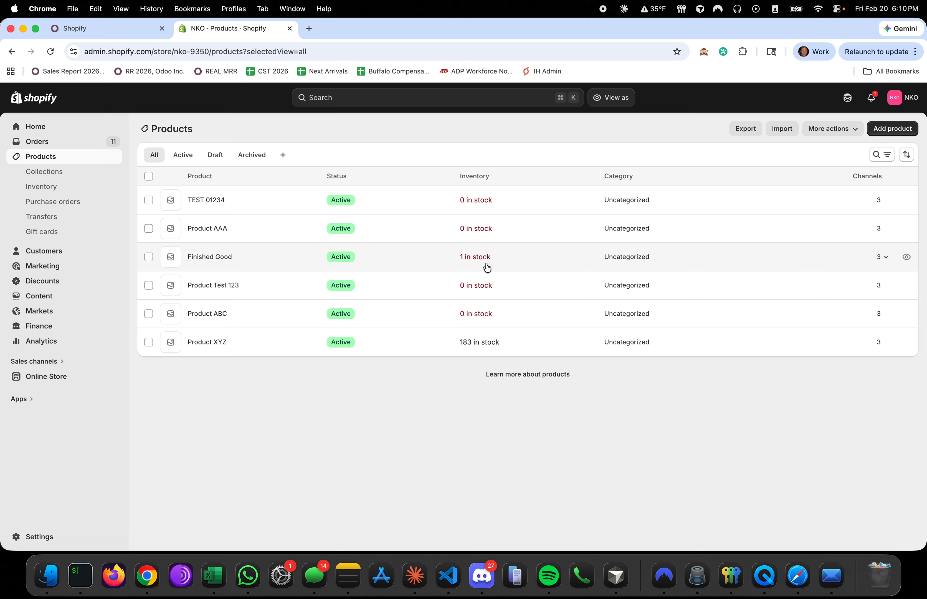
Start a new order in the Shopify admin and add the Finished Good product to it
click(49, 141)
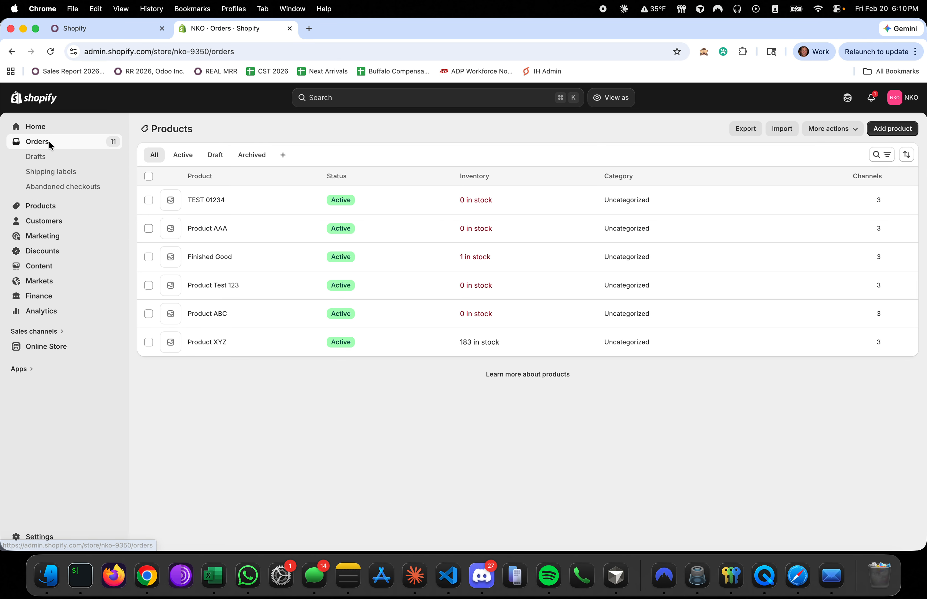
click(891, 131)
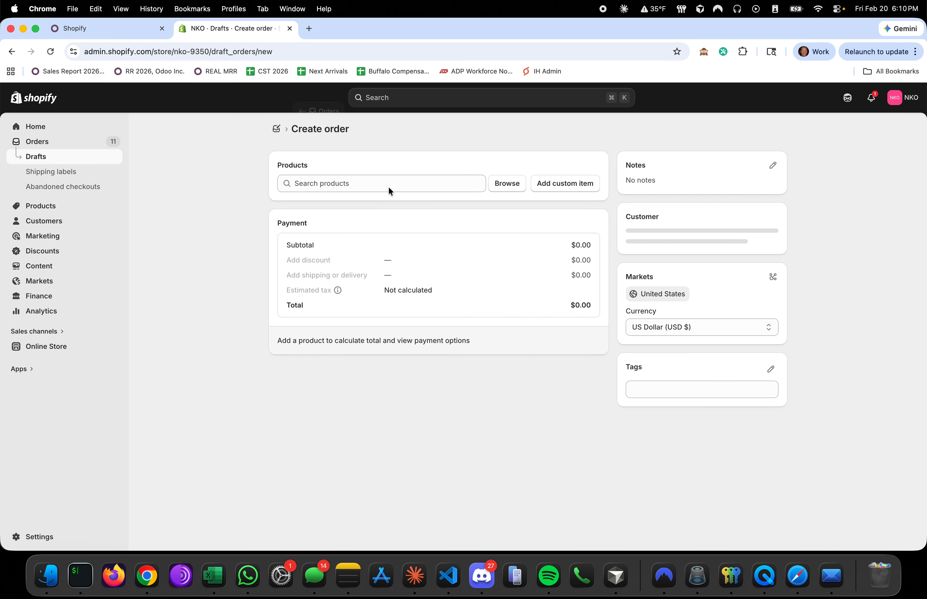
text(fin)
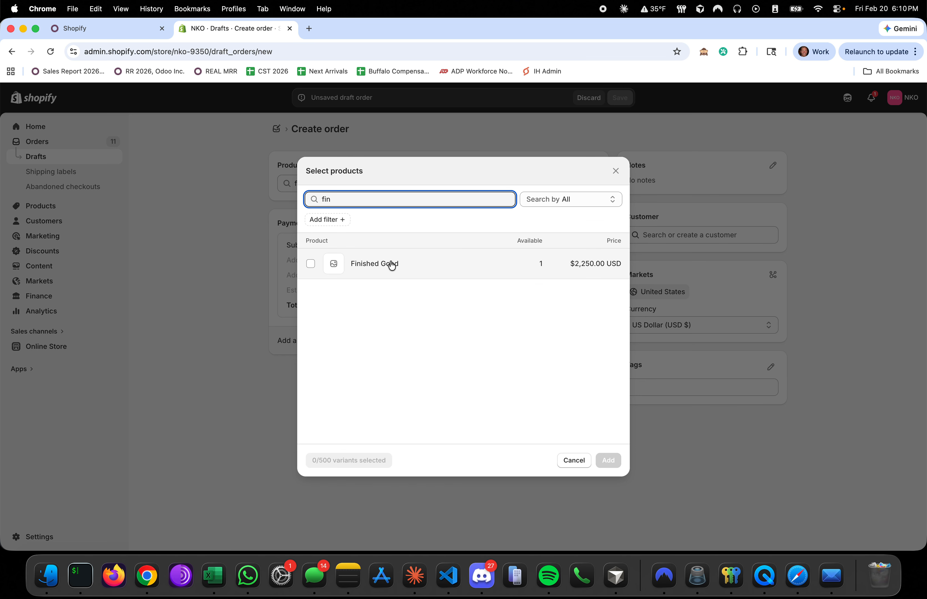
click(394, 265)
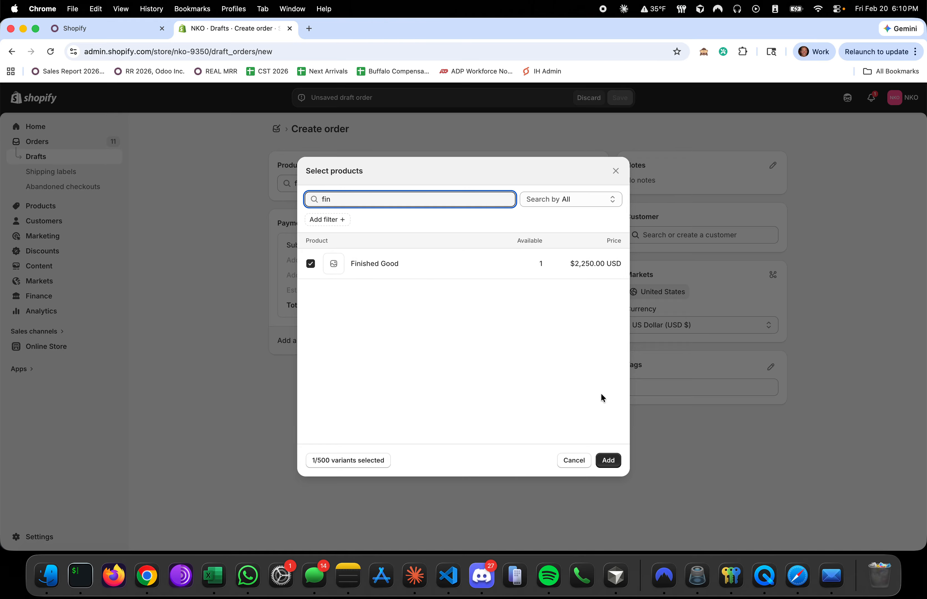
click(607, 460)
Assign an existing customer to the Finished Good order, mark it as paid and create the order
click(687, 233)
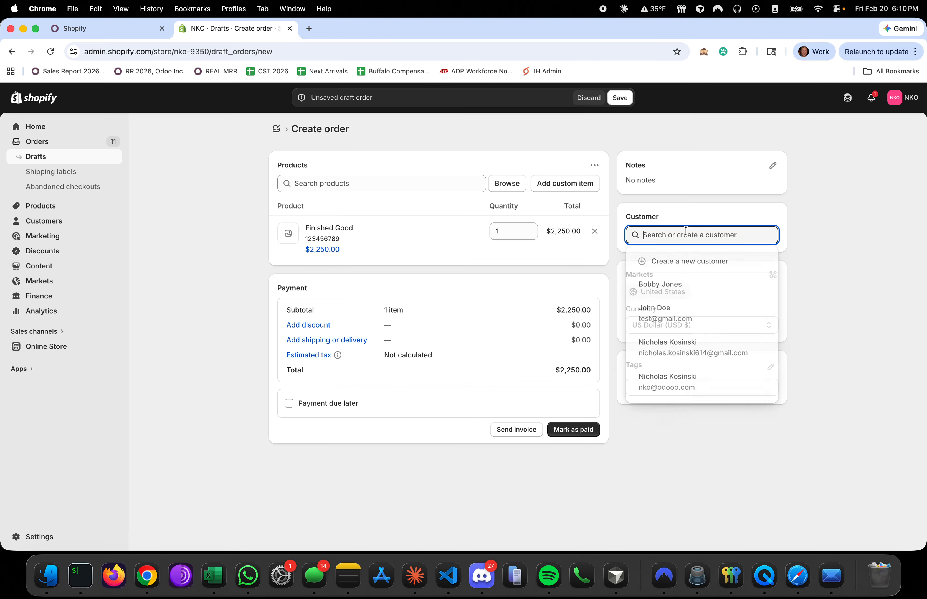
click(699, 310)
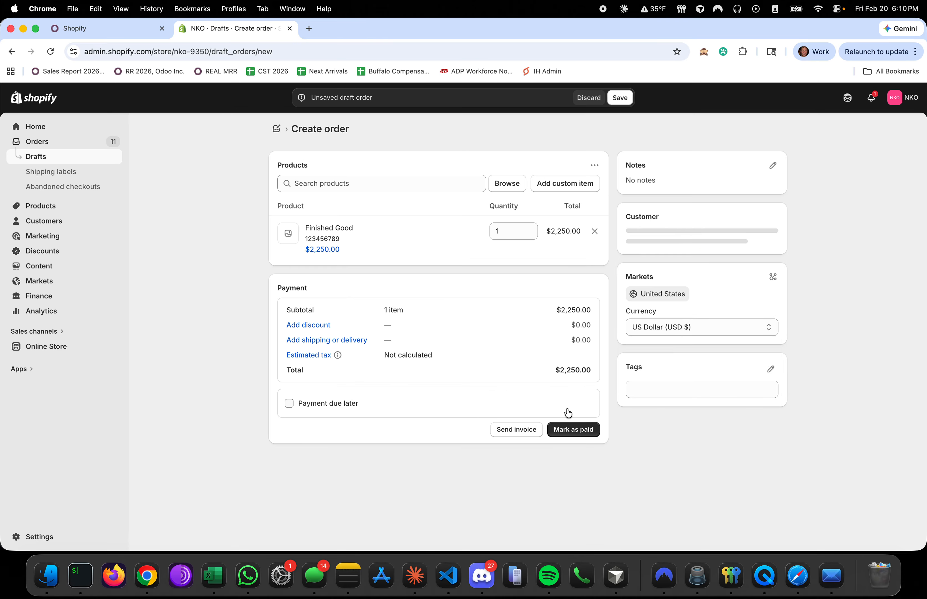
click(572, 434)
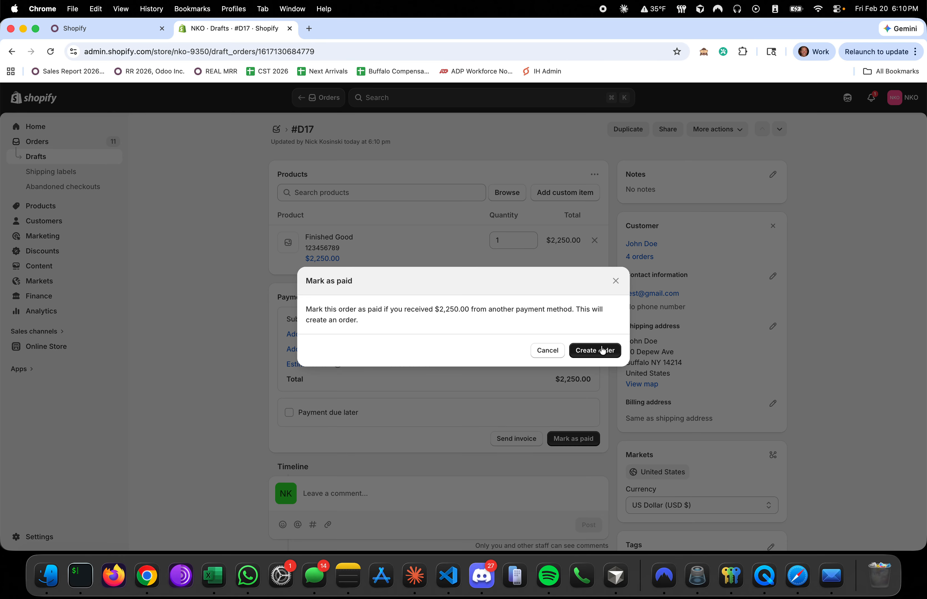
click(602, 351)
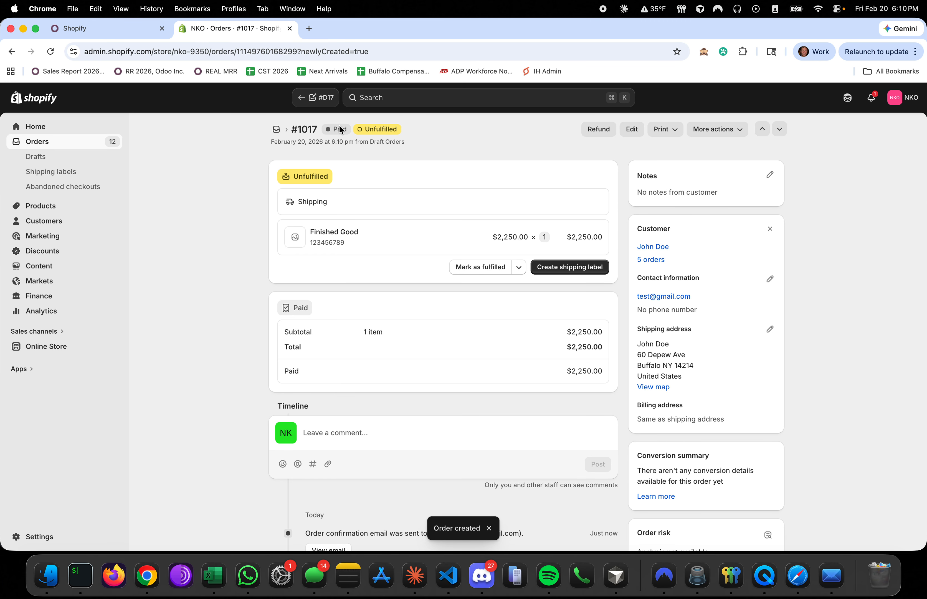
Switch to Odoo, fetch orders for the Shopify account and open the newest imported sales order
click(116, 31)
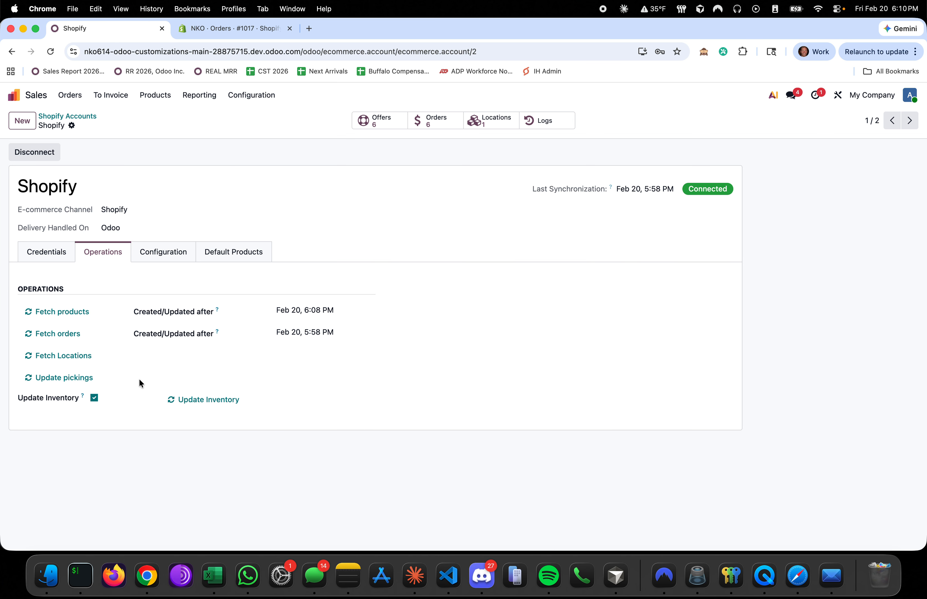
click(77, 334)
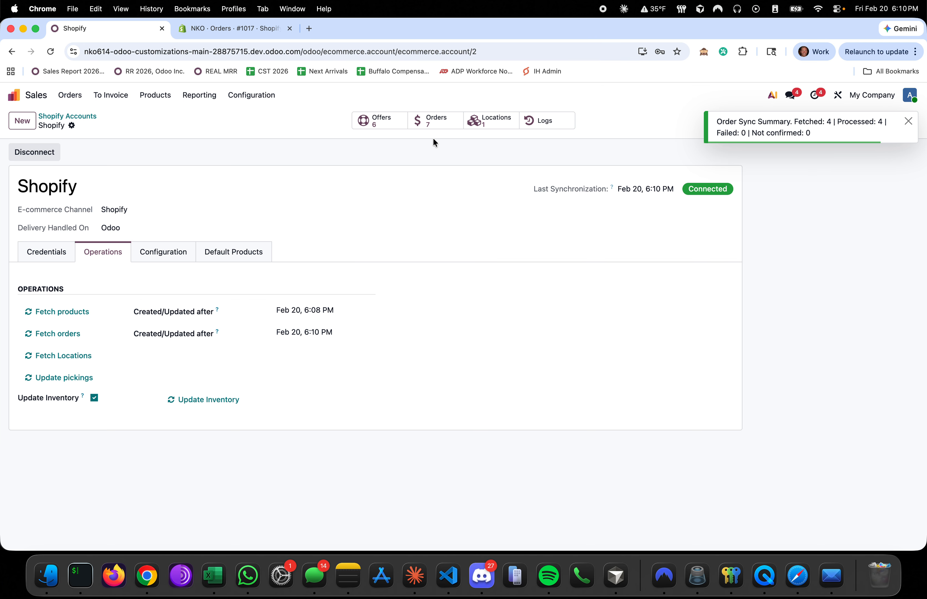
click(444, 126)
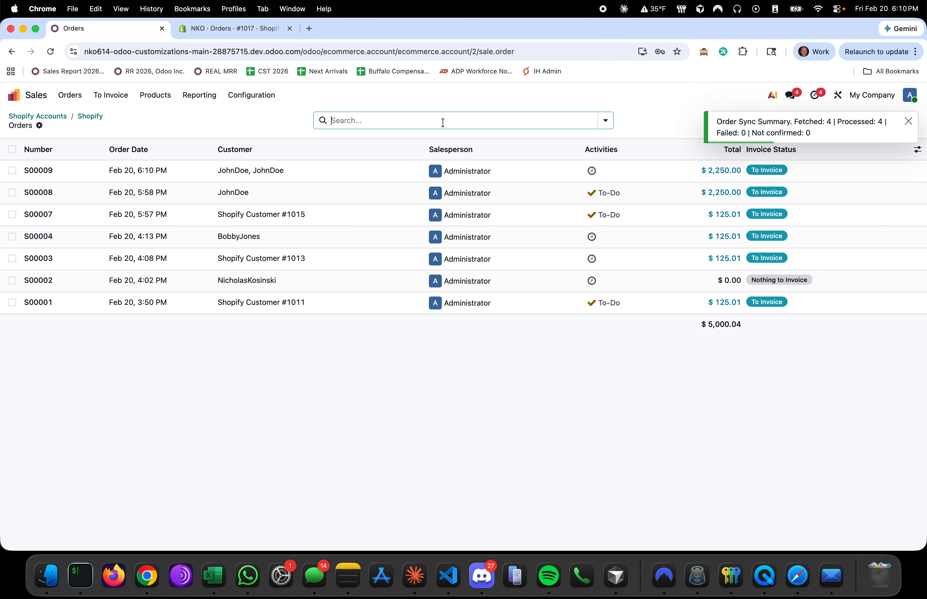
click(321, 172)
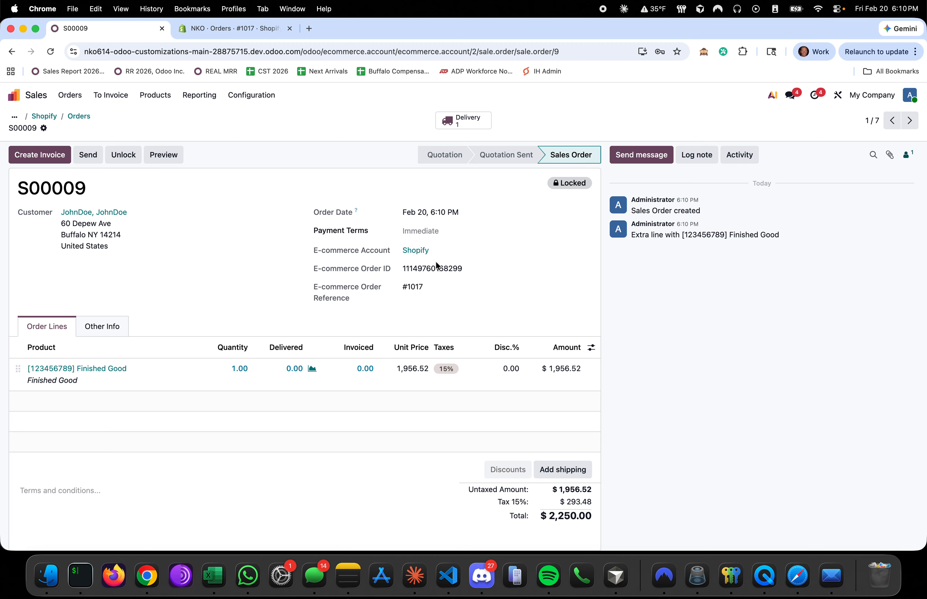
Open the new sales order's delivery from the Inventory app's unfiltered delivery orders and try to validate it
click(14, 95)
text(inven)
key(Return)
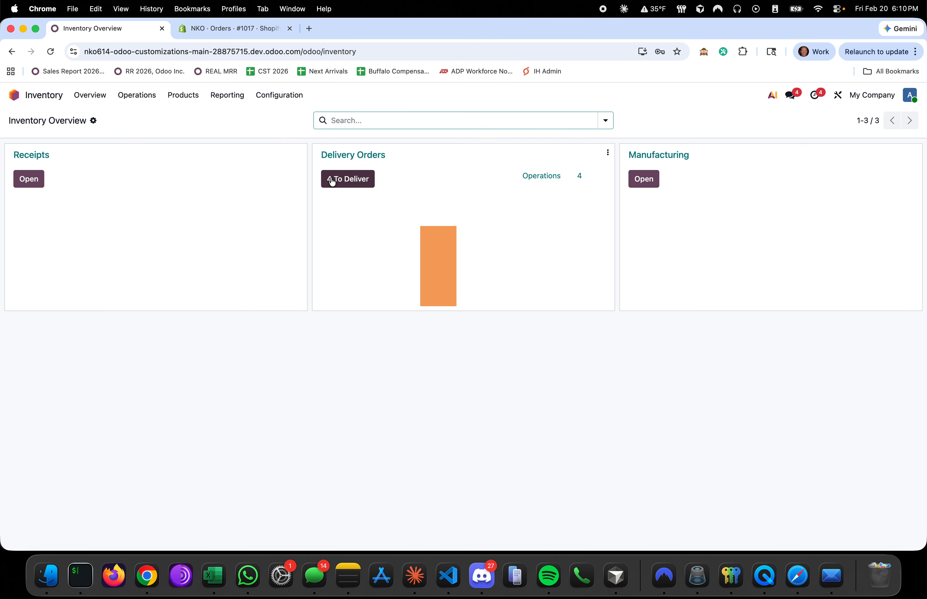
click(333, 180)
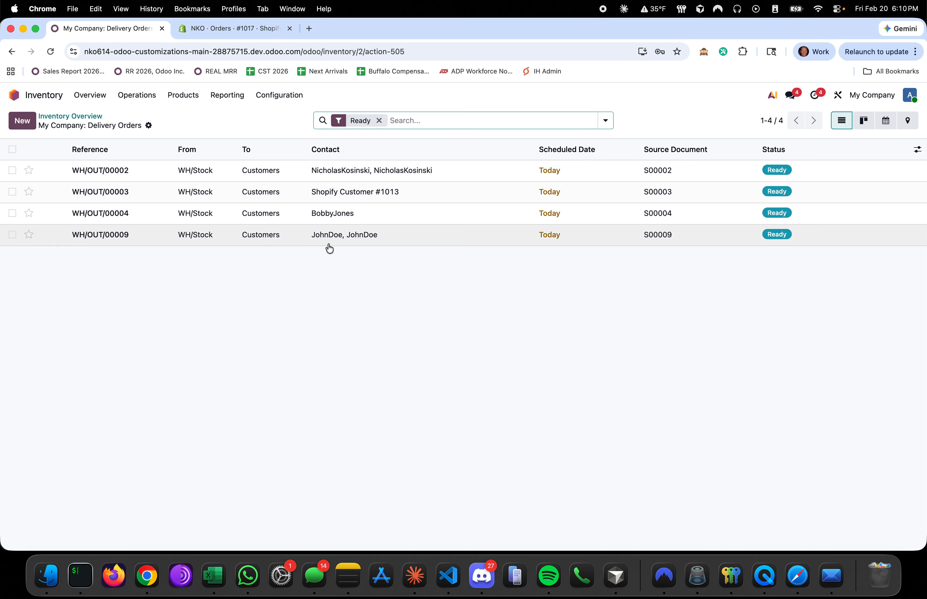
click(379, 120)
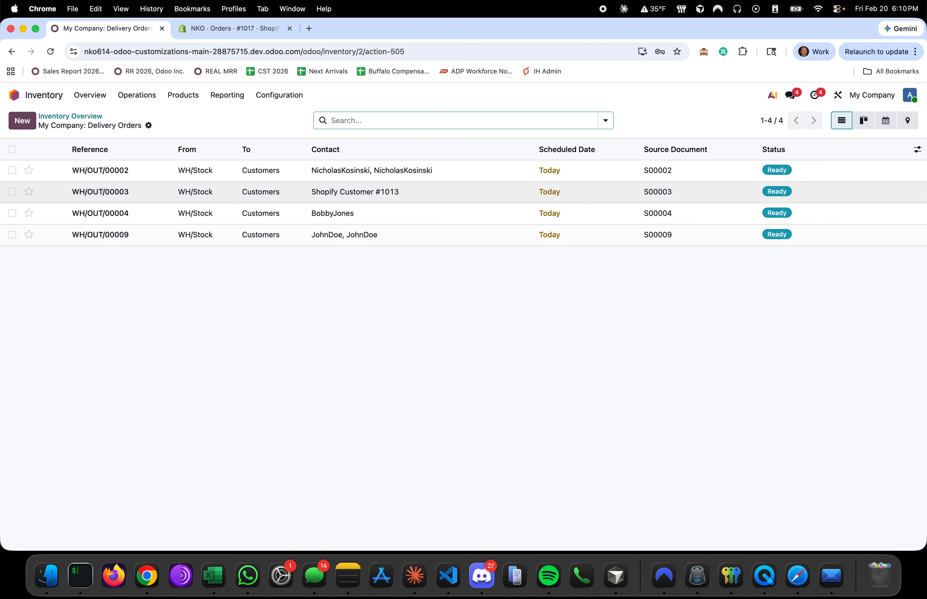
click(420, 347)
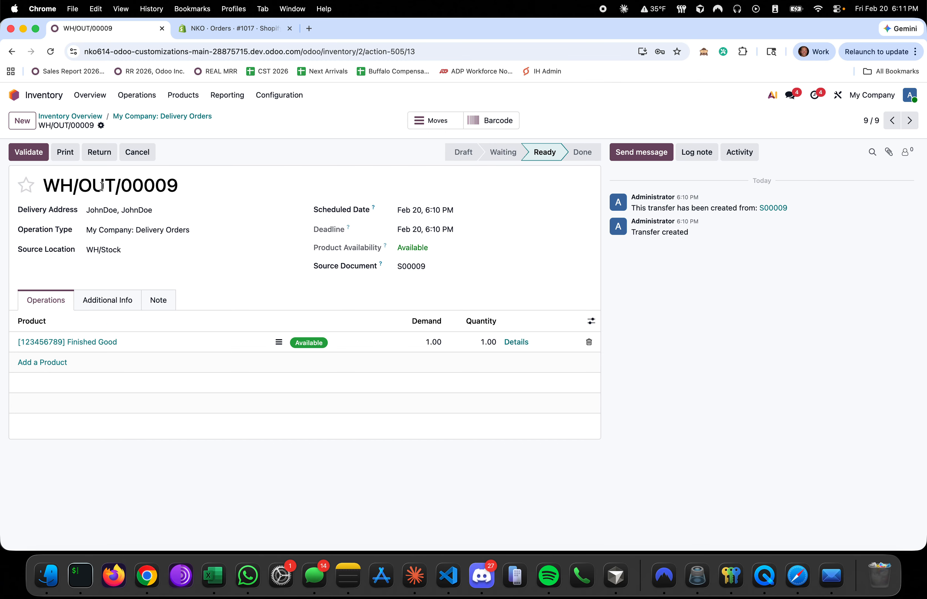
click(37, 153)
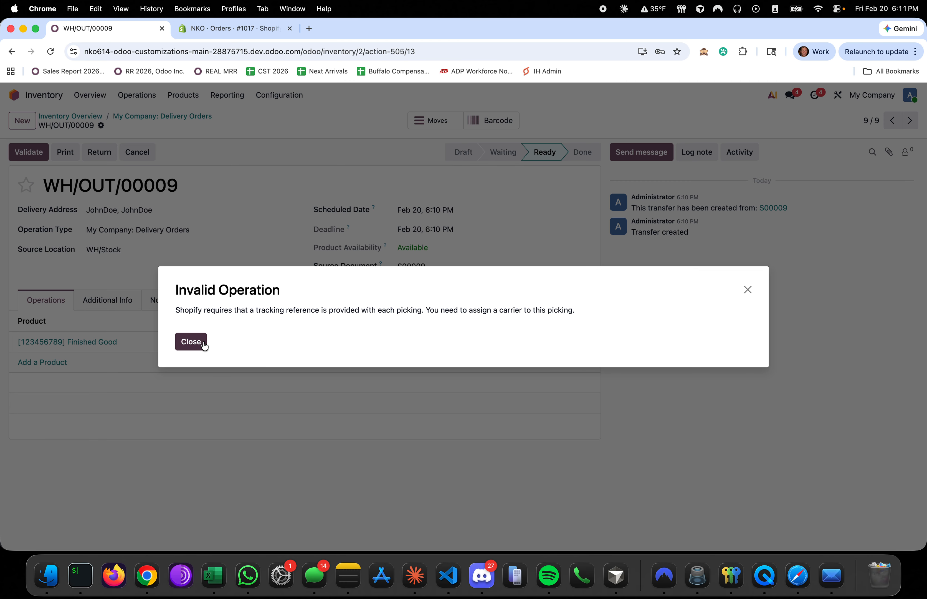
click(191, 342)
click(133, 300)
click(143, 360)
click(165, 381)
click(157, 382)
text(12343242343)
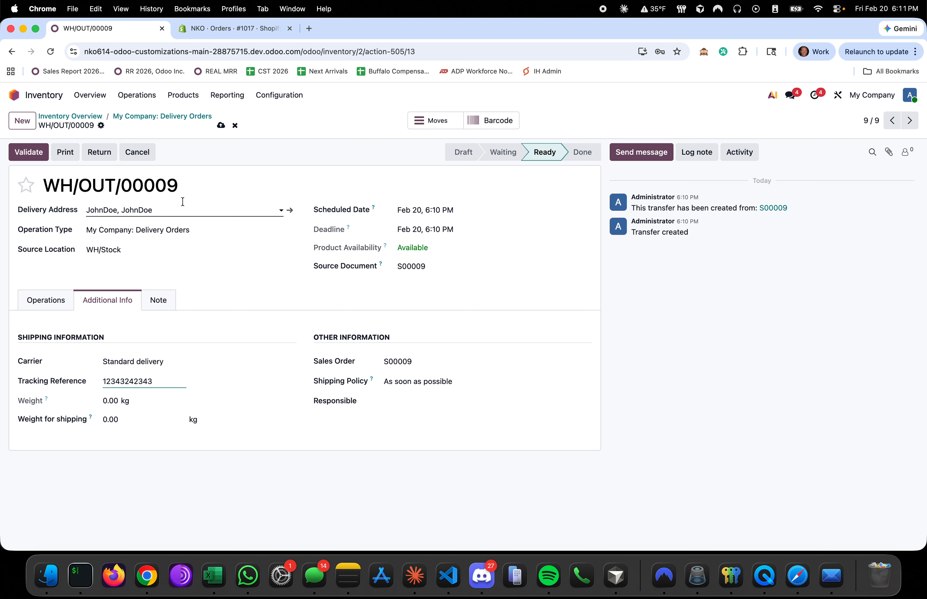
click(221, 125)
click(29, 153)
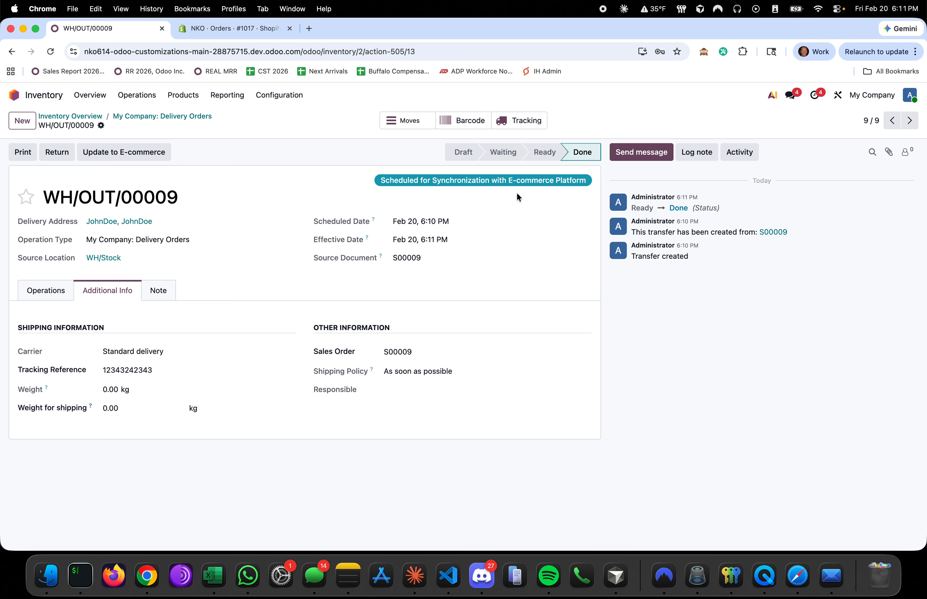
Push the validated delivery to the e-commerce platform and check the order's fulfillment and tracking number in the Shopify admin
click(124, 152)
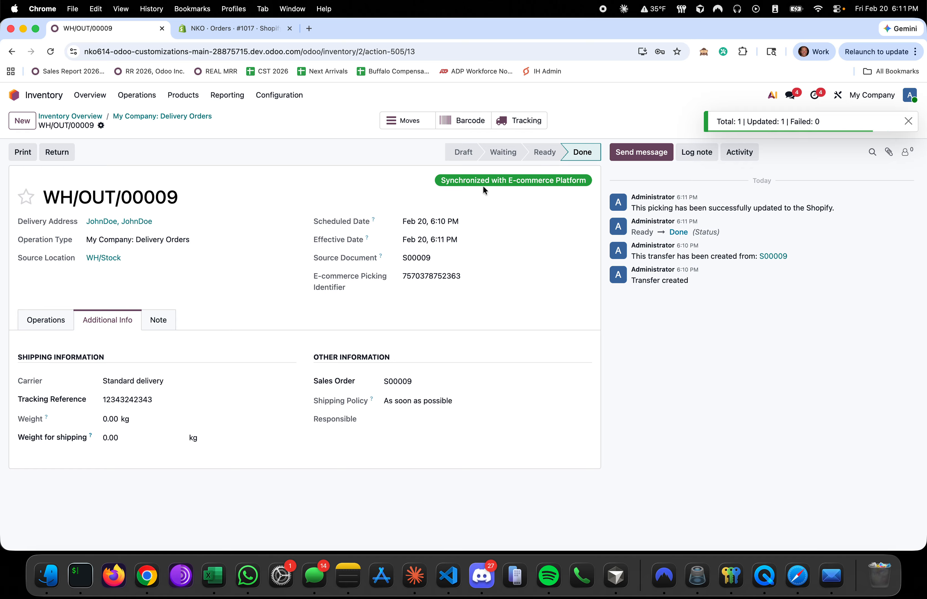
click(258, 31)
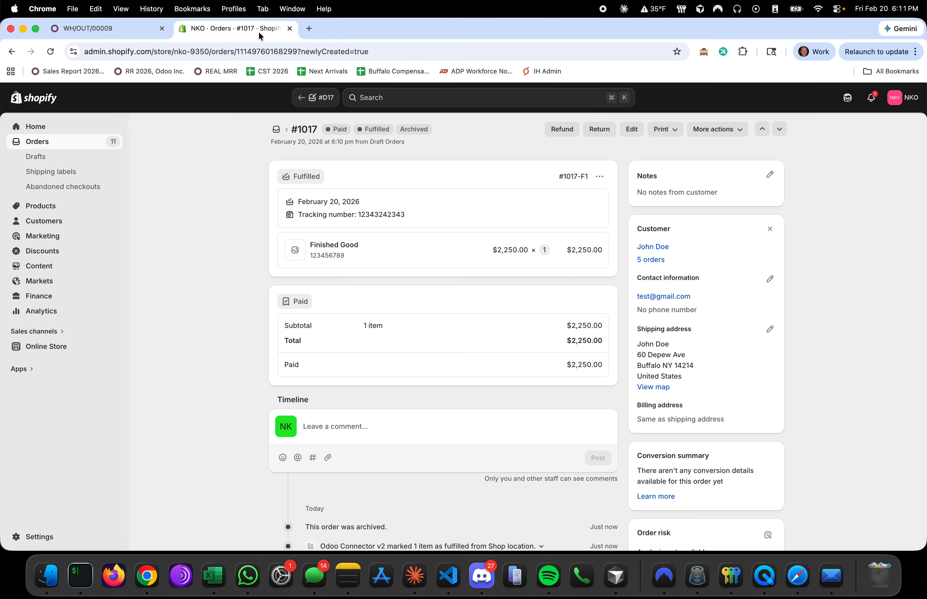
click(410, 216)
Switch back to Odoo, try to open the delivery's courier tracking page and return to the home screen
click(135, 30)
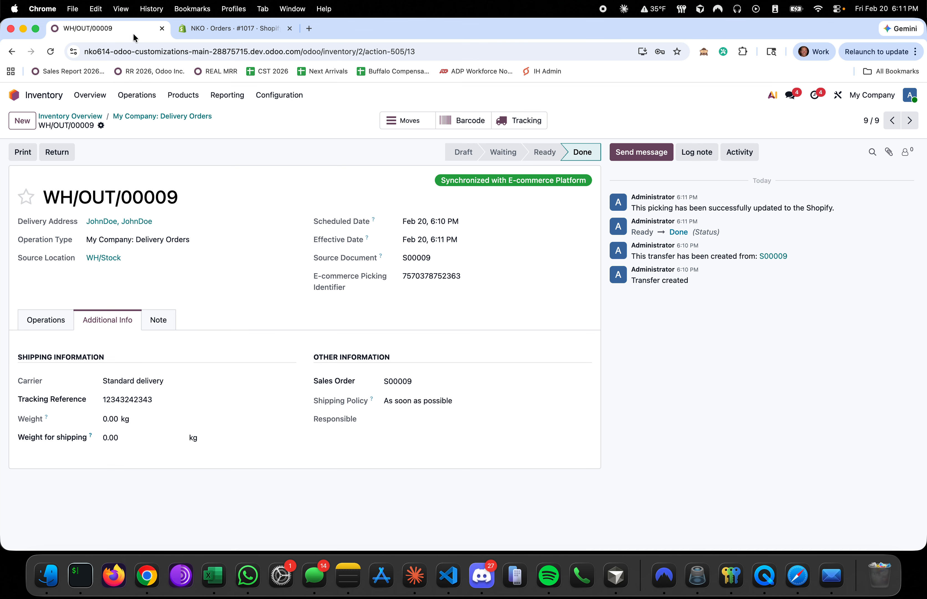
click(524, 121)
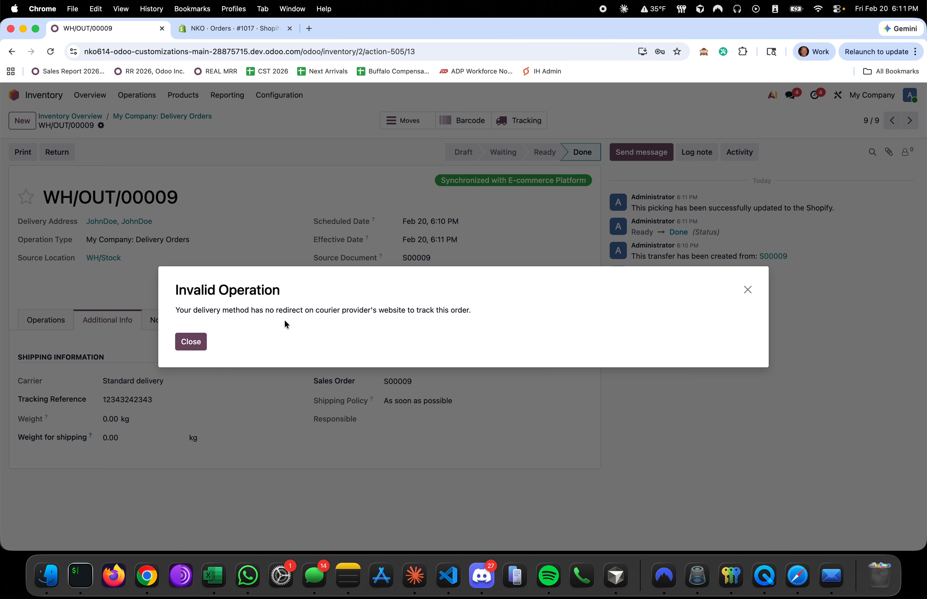
click(191, 343)
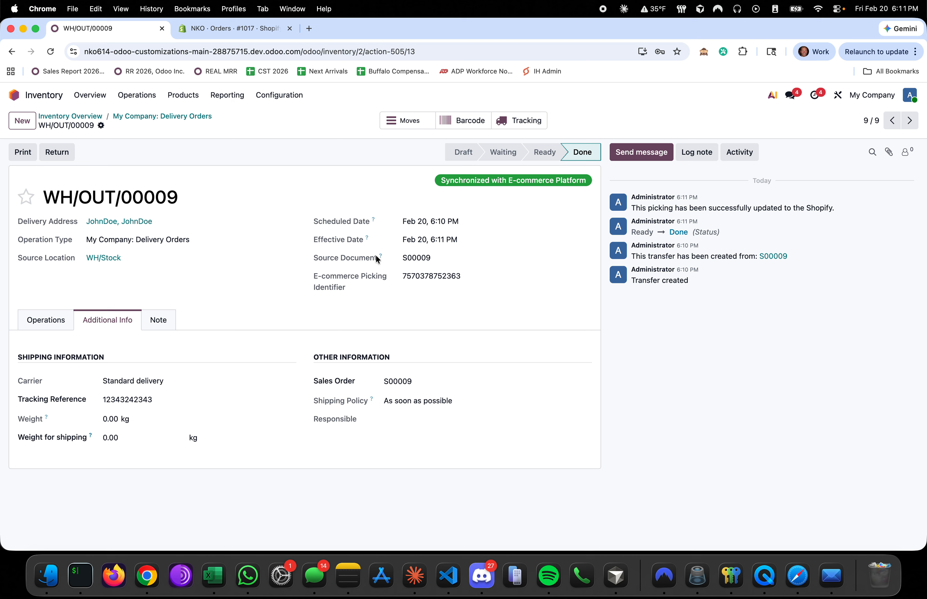
click(88, 117)
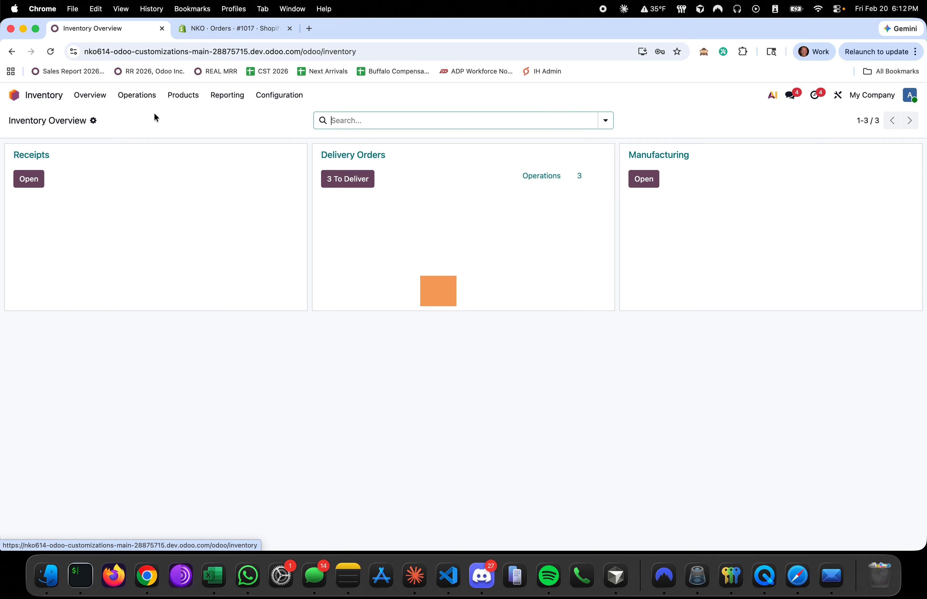
click(17, 95)
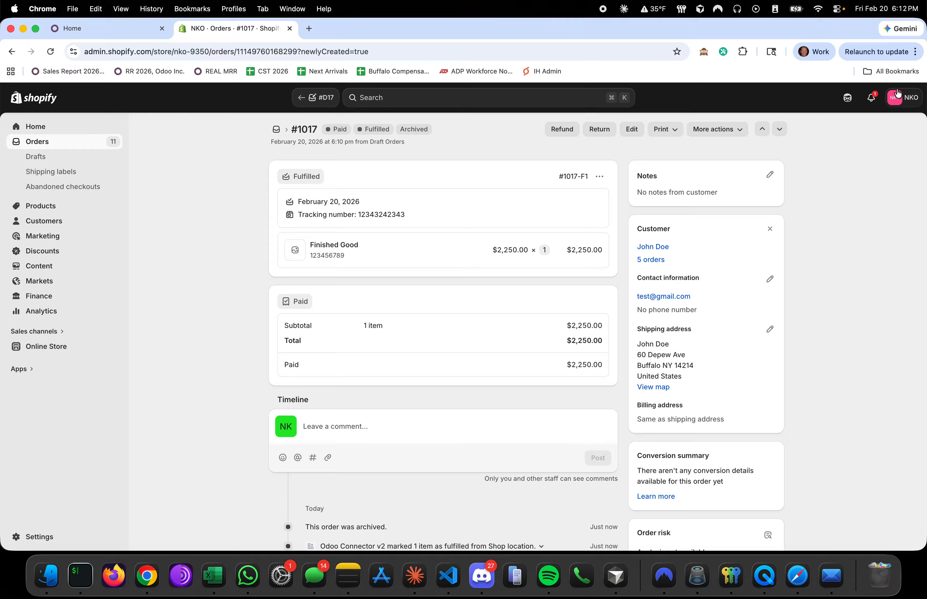
Switch the Shopify admin to the Store 2 store and view its product list
click(904, 97)
click(849, 143)
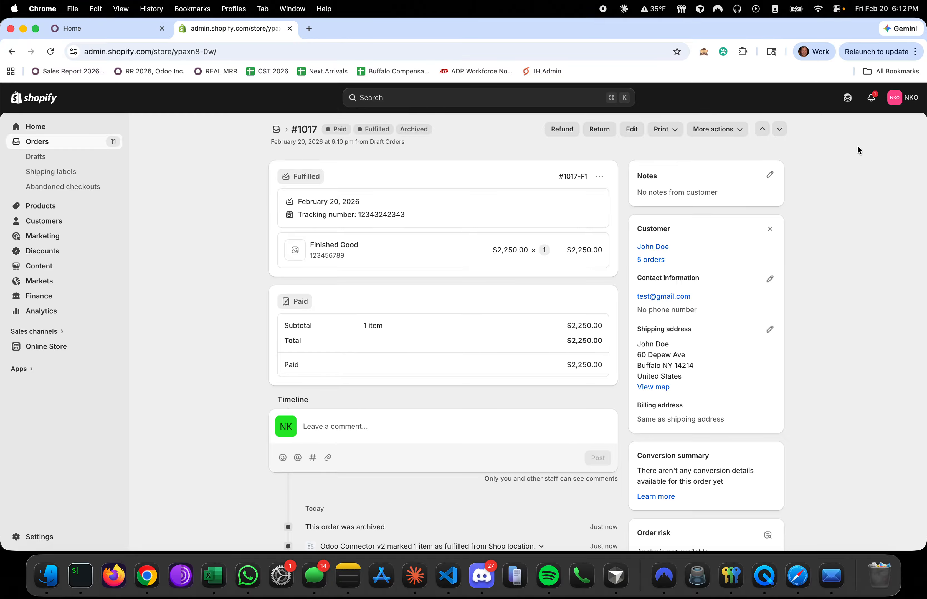
scroll(248, 223, down, 6)
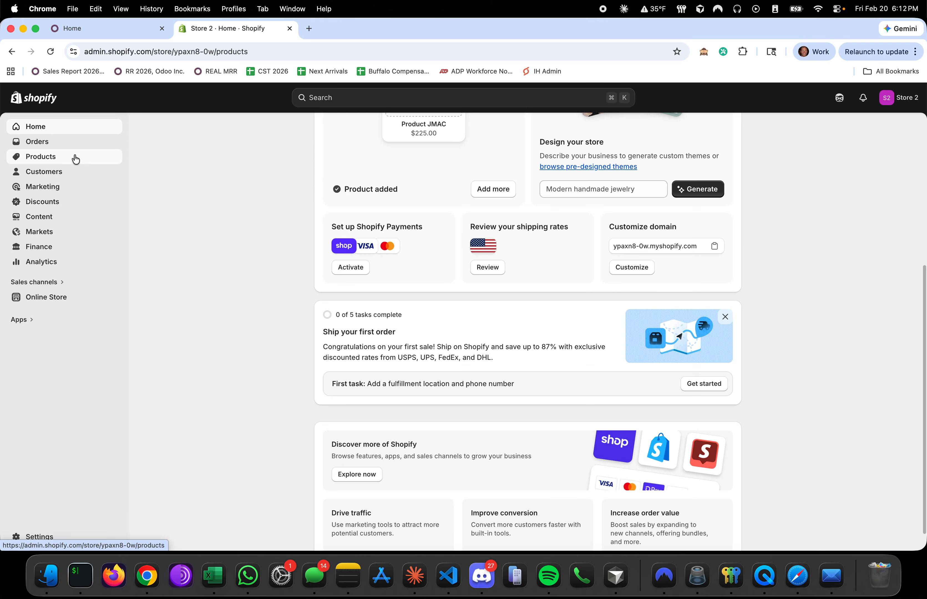
click(74, 158)
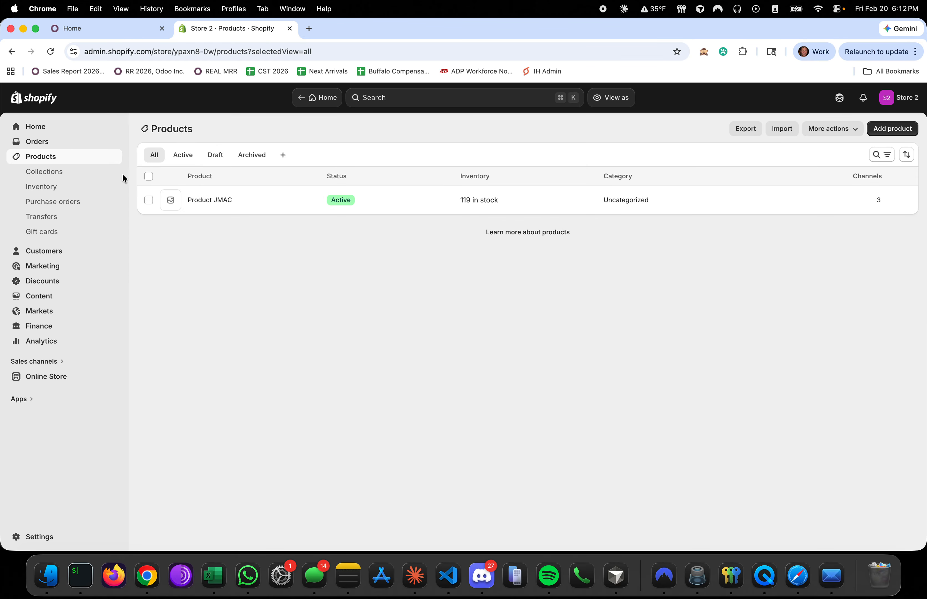
Start a new order in Store 2 and add Product JMAC to it
click(53, 144)
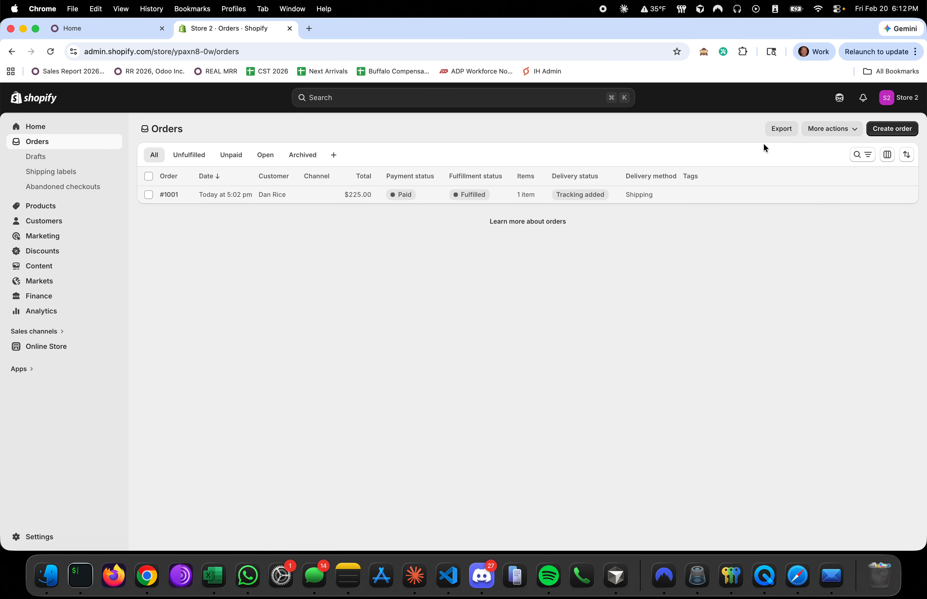
click(892, 129)
click(362, 184)
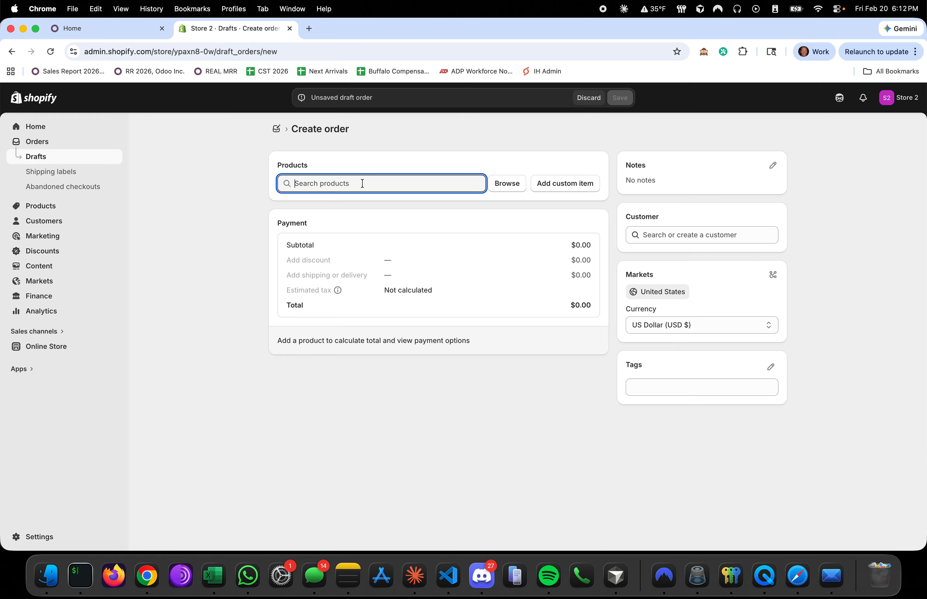
text(j)
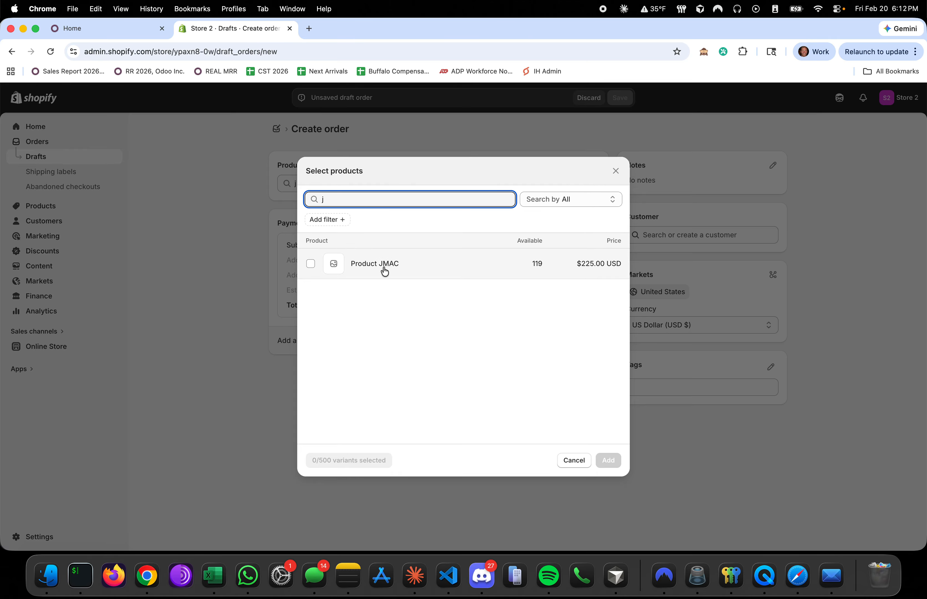
click(383, 269)
click(608, 461)
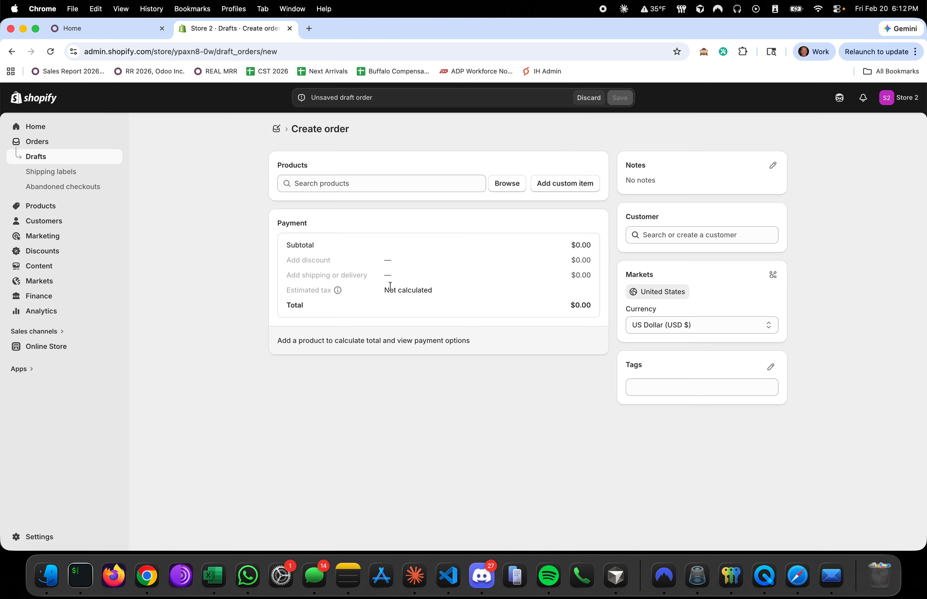
Set the quantity of Product JMAC in the new Store 2 order to 9
click(511, 231)
key(BackSpace)
click(557, 393)
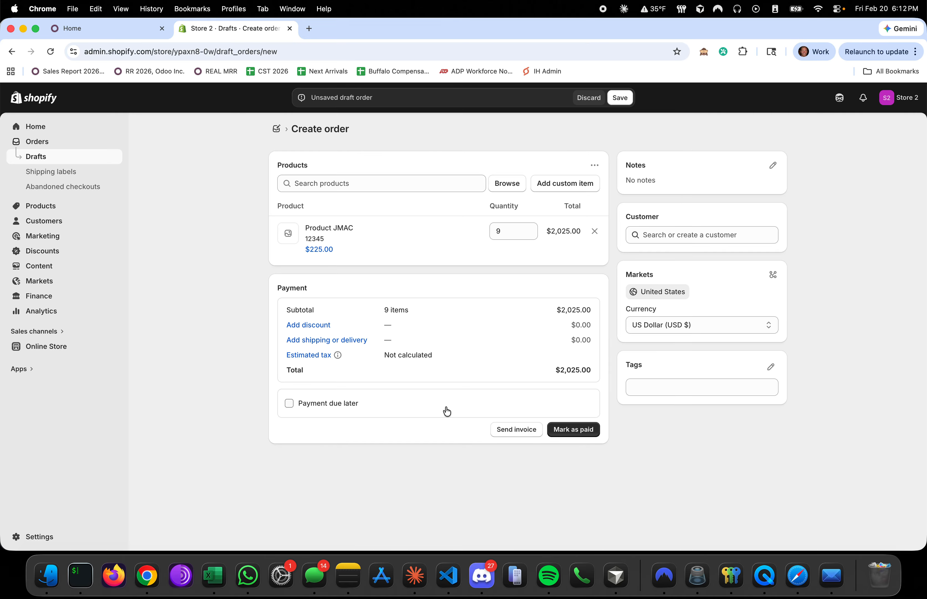
Assign the existing customer to the draft order and create the order as marked paid
click(715, 235)
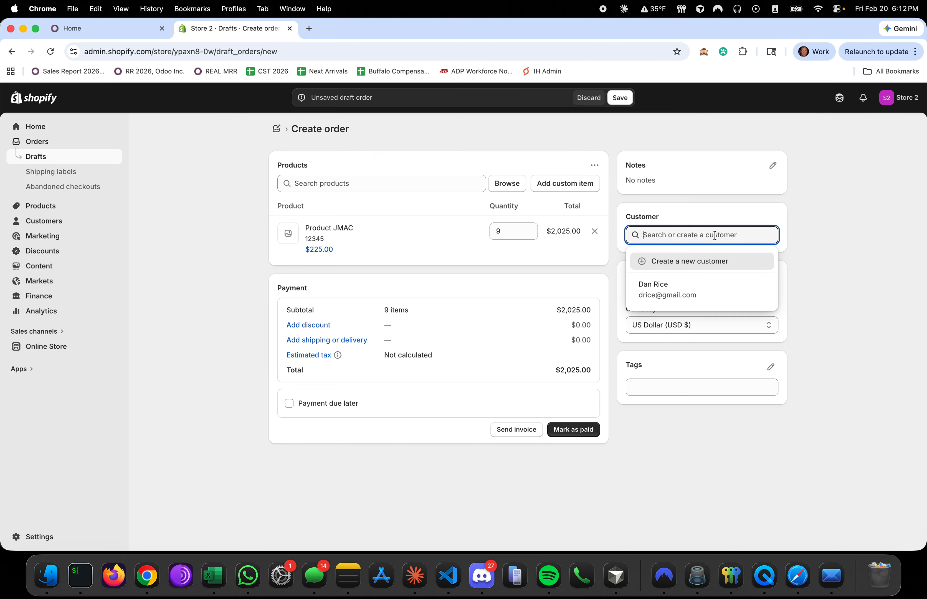
click(715, 295)
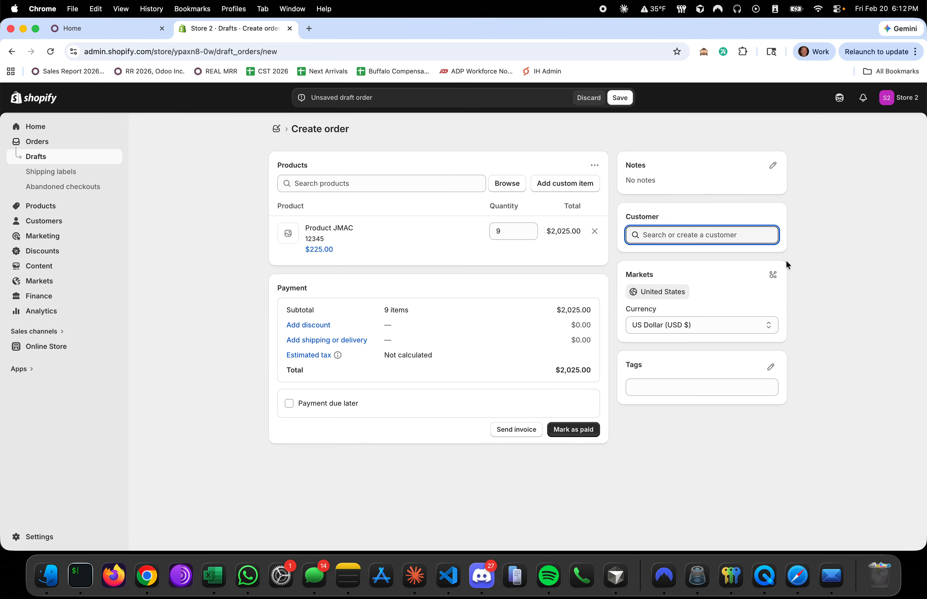
click(578, 431)
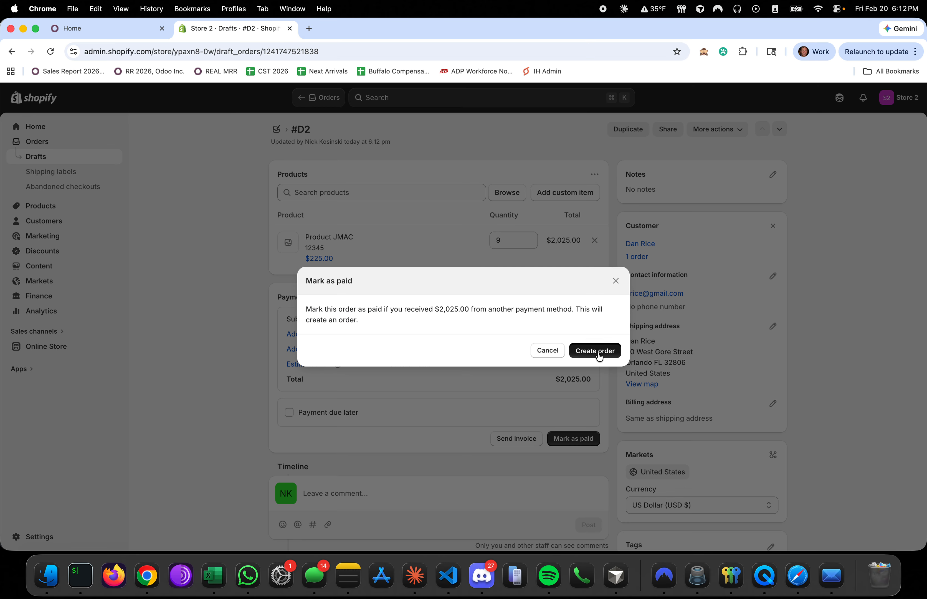
click(598, 355)
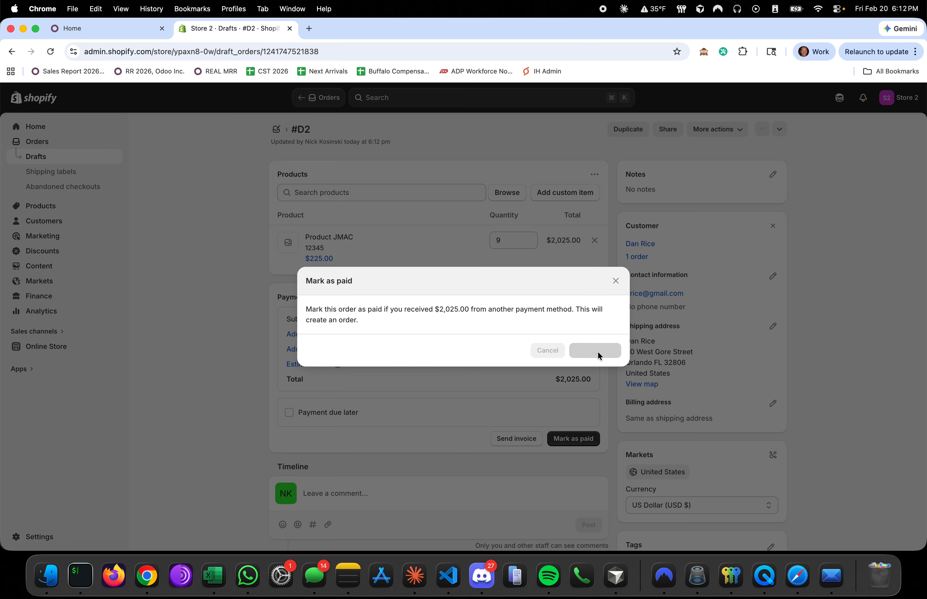
Switch to Odoo, open the first Shopify account and fetch its orders
click(106, 29)
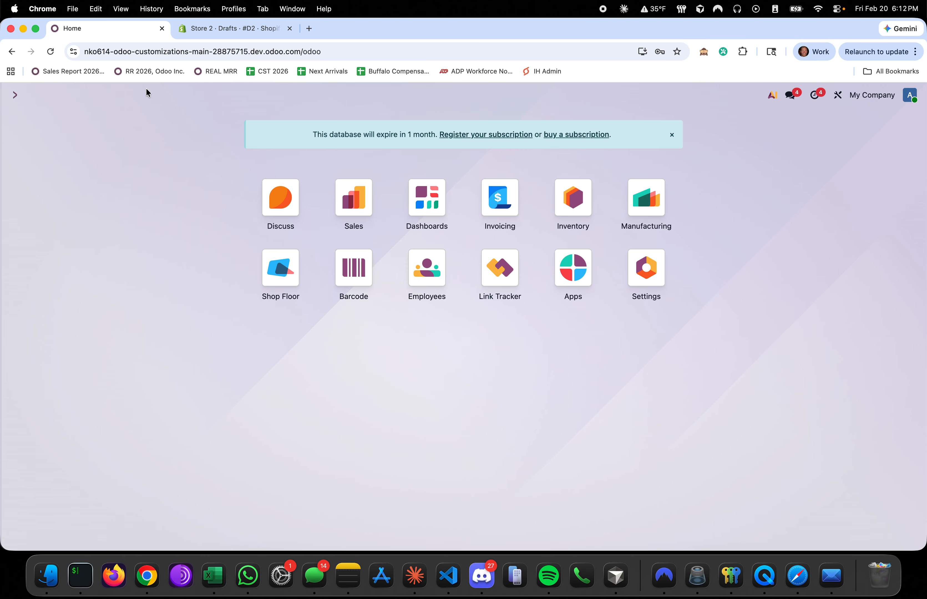
text(/acc)
key(Return)
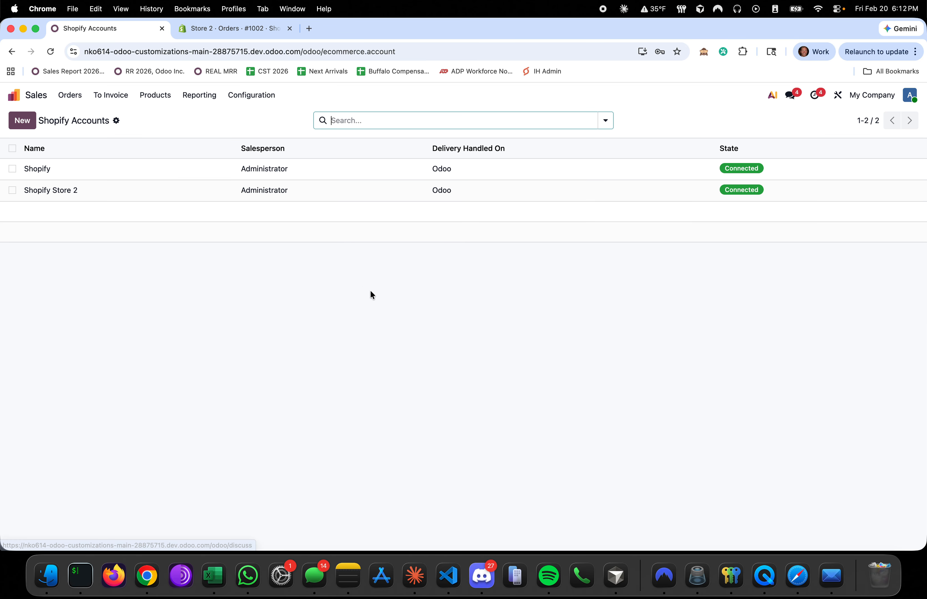
click(170, 171)
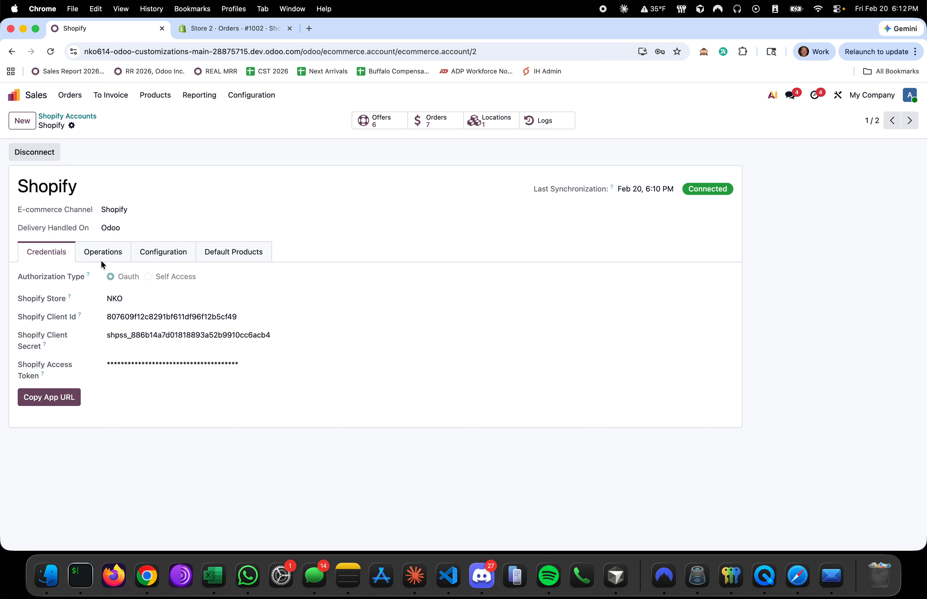
click(103, 253)
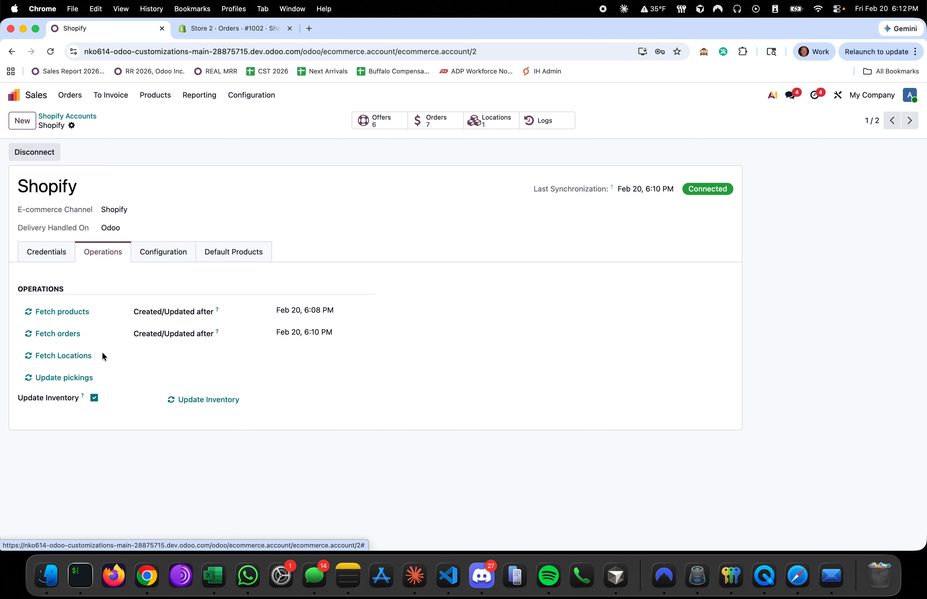
click(74, 334)
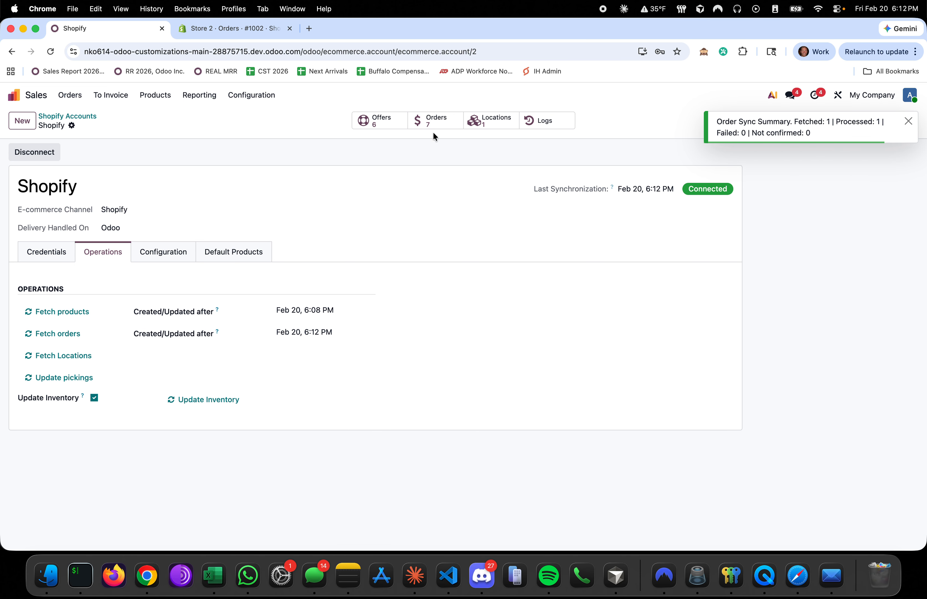
Fetch the orders of the Shopify Store 2 account and open its list of synced orders
click(78, 117)
click(157, 192)
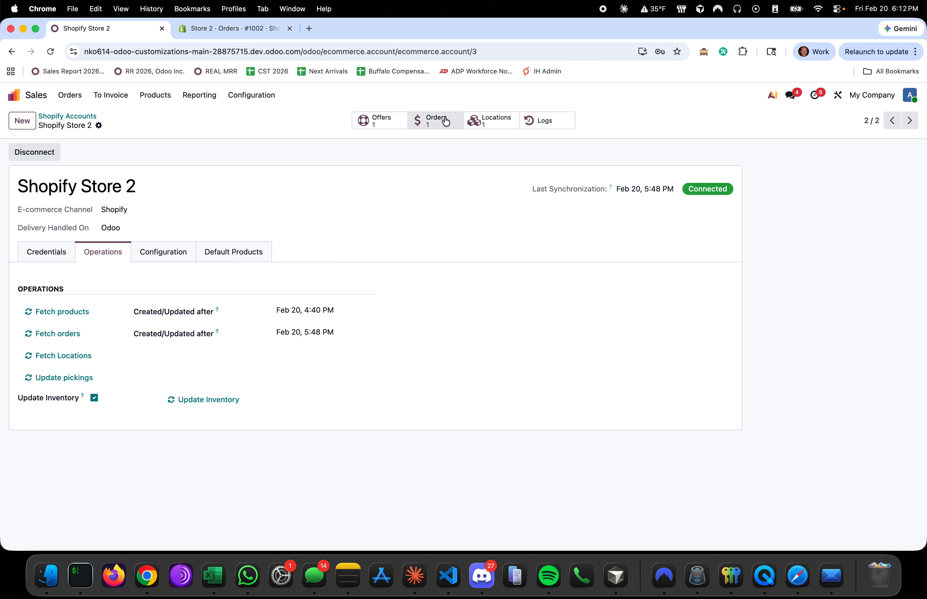
click(71, 333)
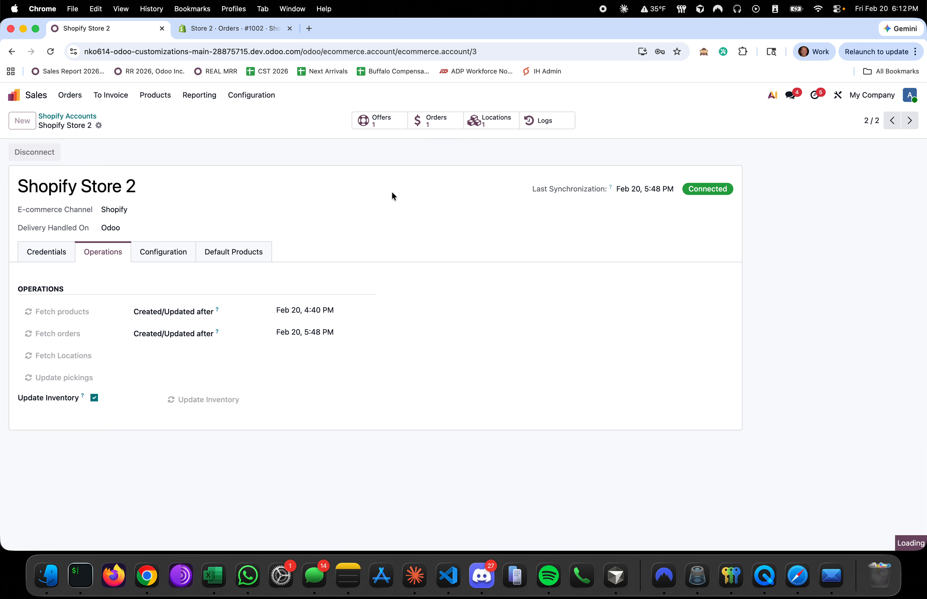
click(443, 124)
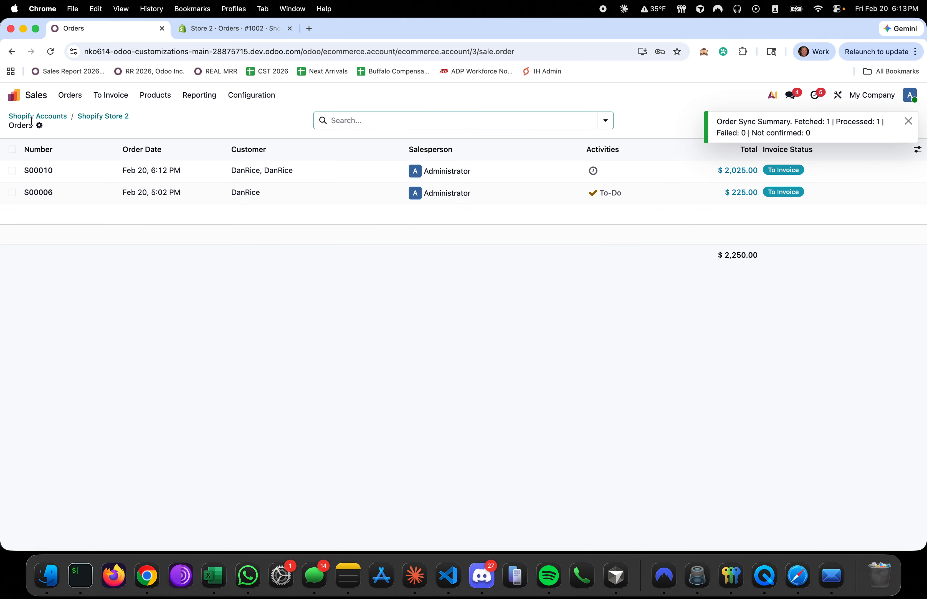
Open the general sales orders list and remove its default Sales Orders filter
click(15, 96)
text(oders)
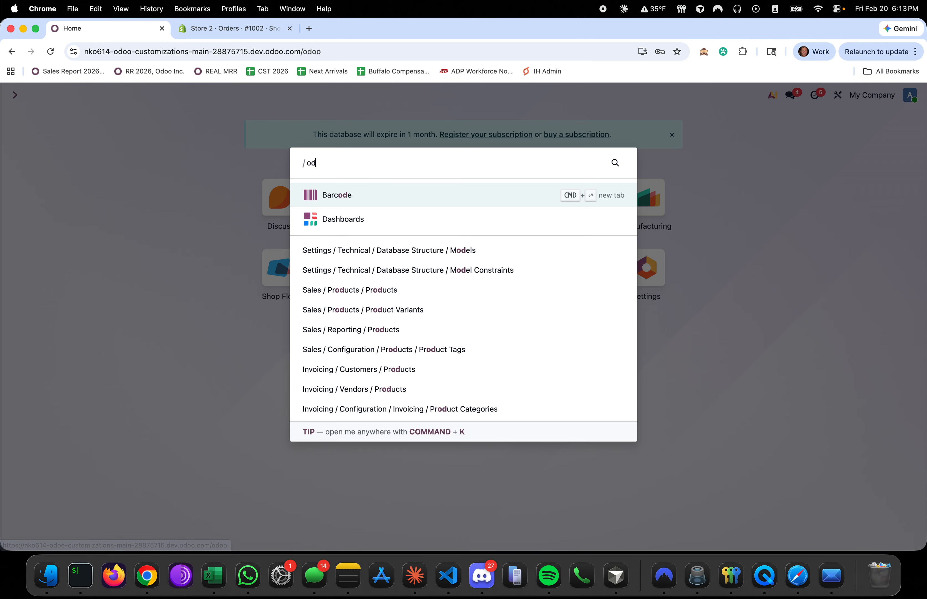
key(Return)
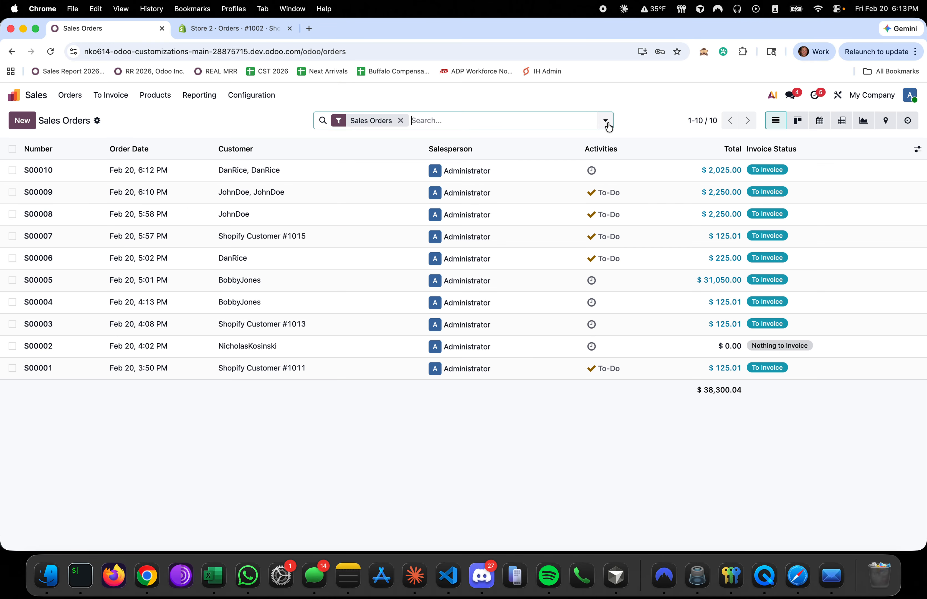
click(401, 120)
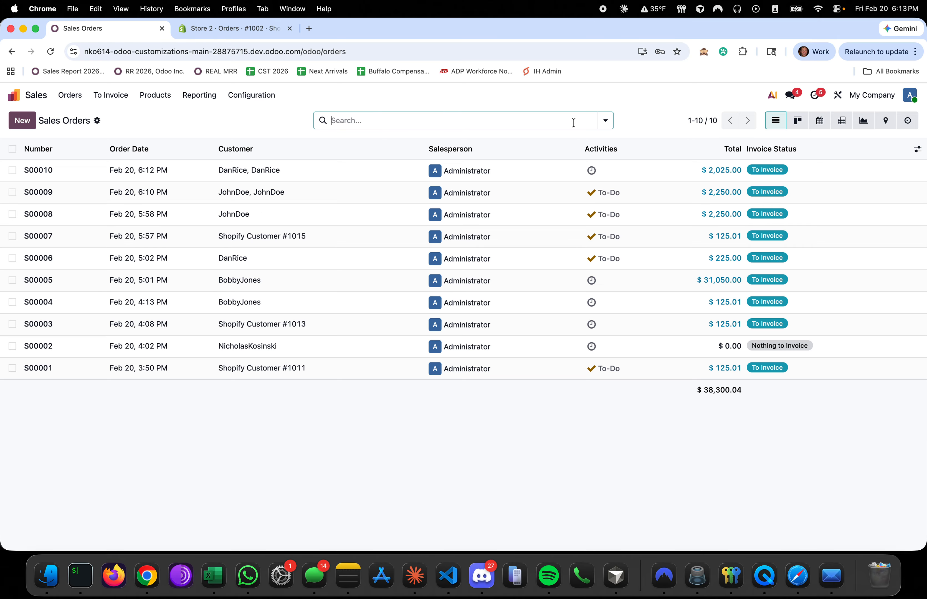
Group the sales orders by Sales Team and expand the Shopify group
click(605, 121)
click(428, 233)
text(sales)
key(Return)
click(247, 355)
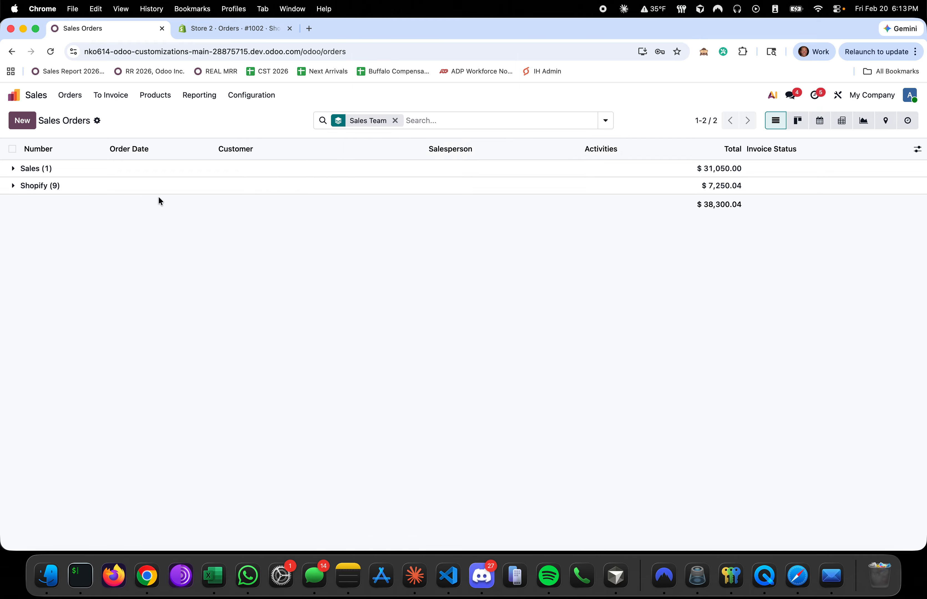
click(172, 187)
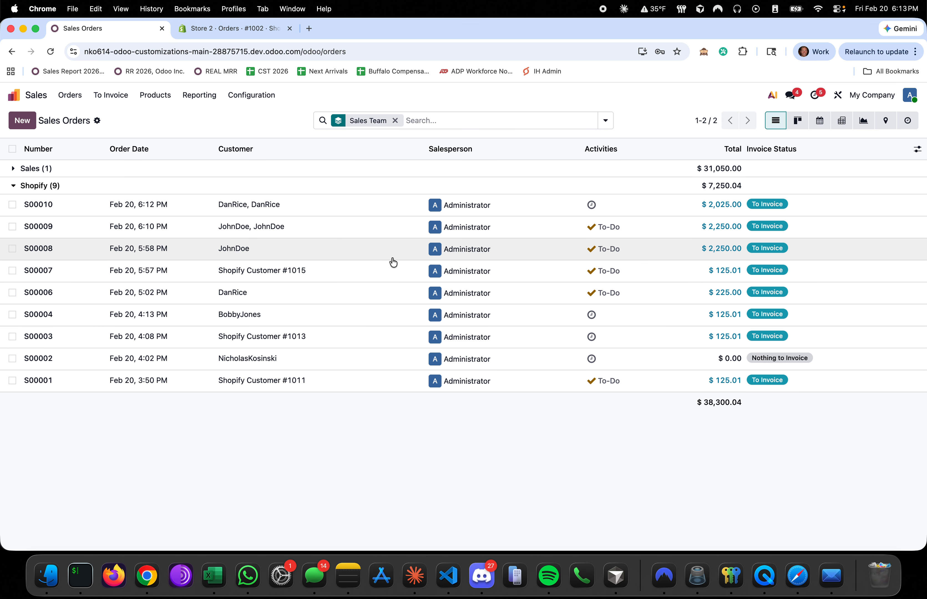
Open the newest Store 2 sales order from the Shopify group, then its linked delivery
click(392, 219)
key(alt+p)
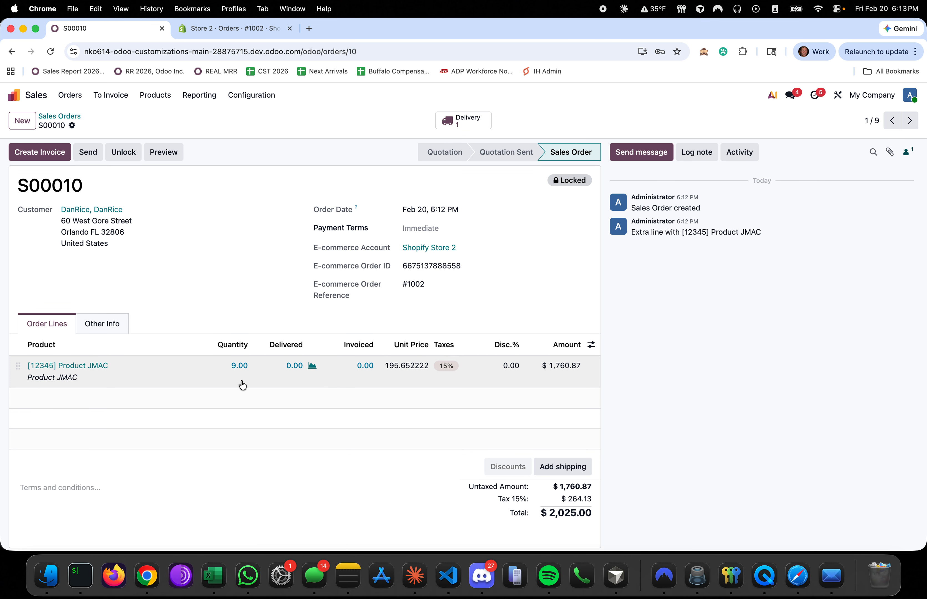
click(463, 120)
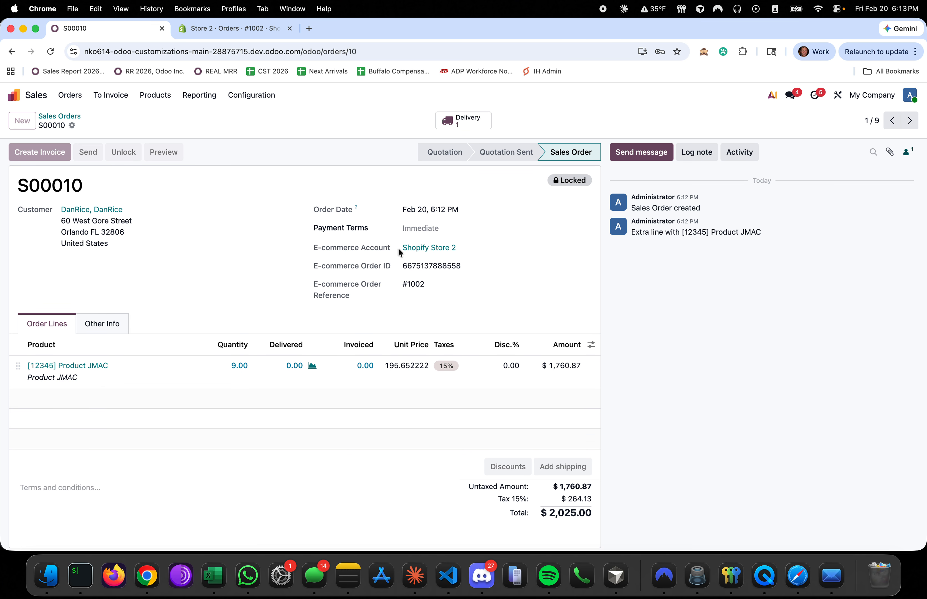
click(124, 299)
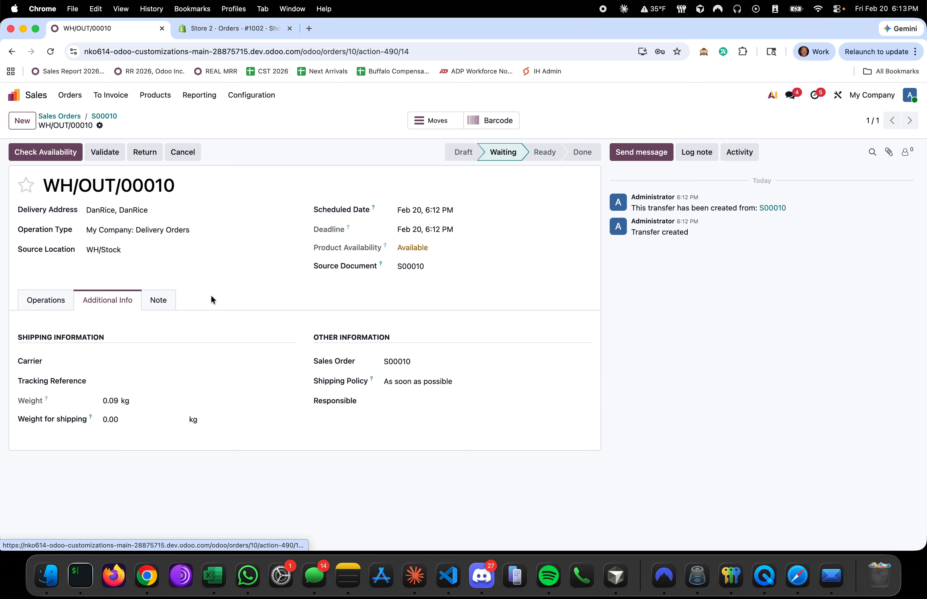
click(152, 361)
click(155, 379)
text(124235321432)
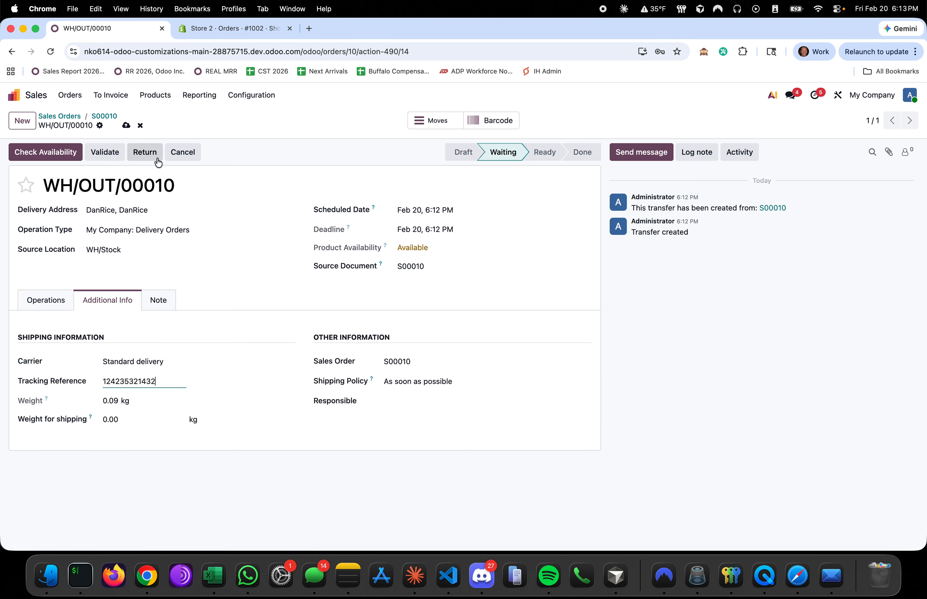
click(126, 126)
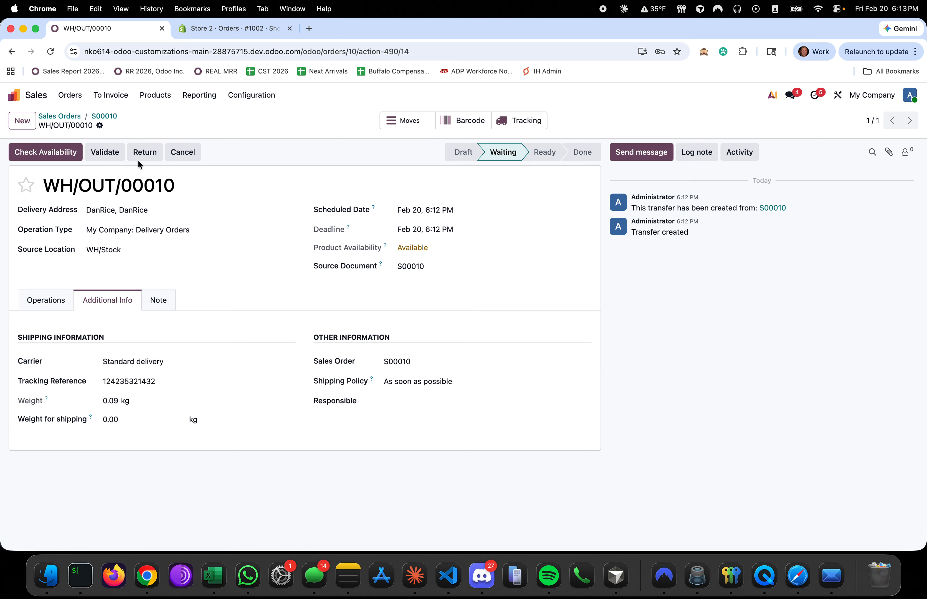
Try the source location WH/Shopify on the delivery and check product availability from it
click(57, 307)
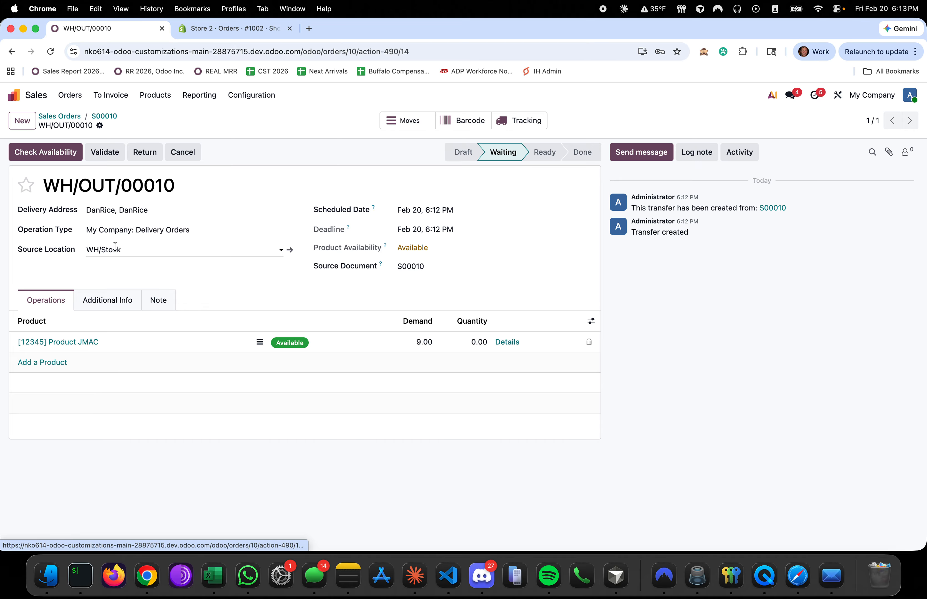
click(130, 250)
text(s)
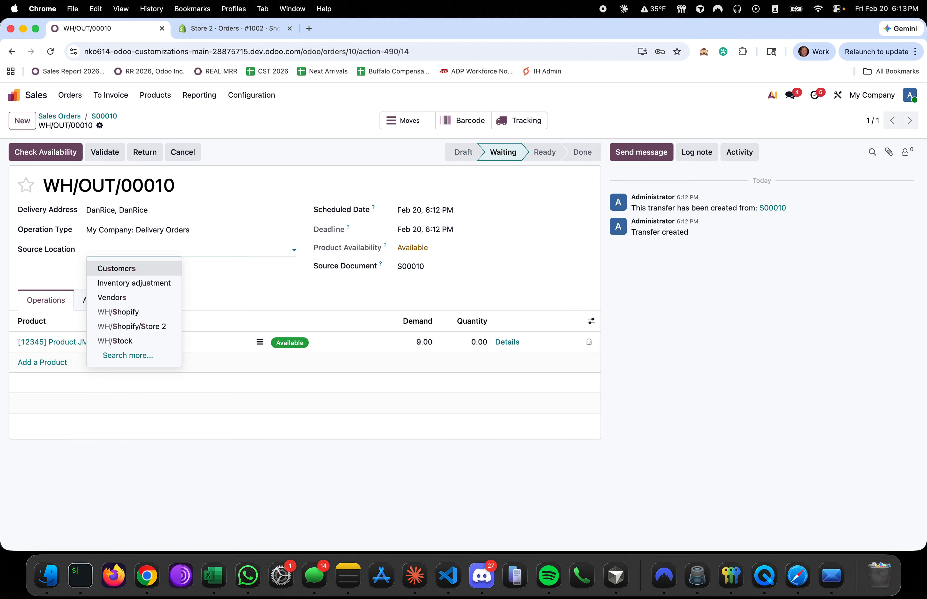
click(144, 343)
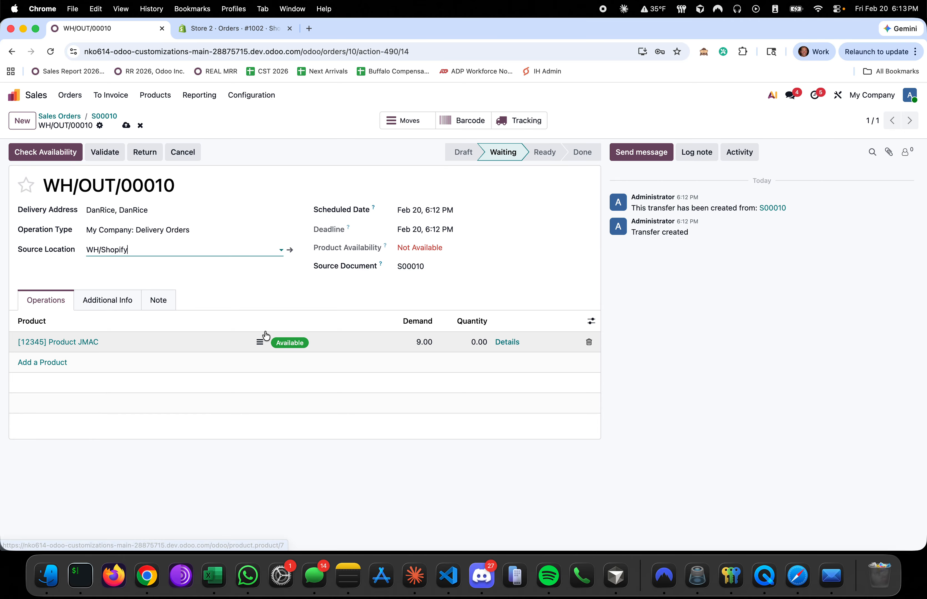
click(62, 153)
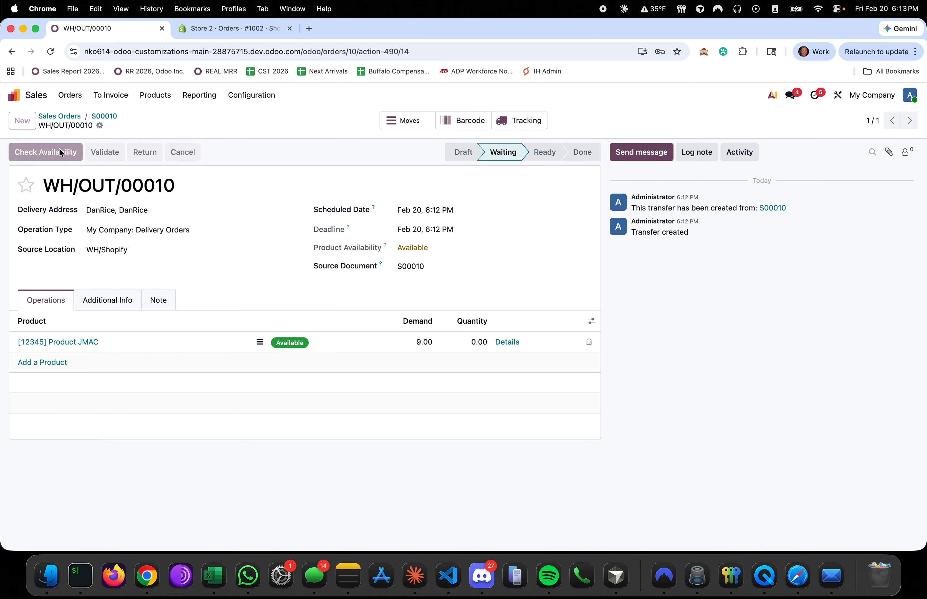
Set the delivery's source location to WH/Shopify/Store 2, then check availability and validate the delivery
click(125, 256)
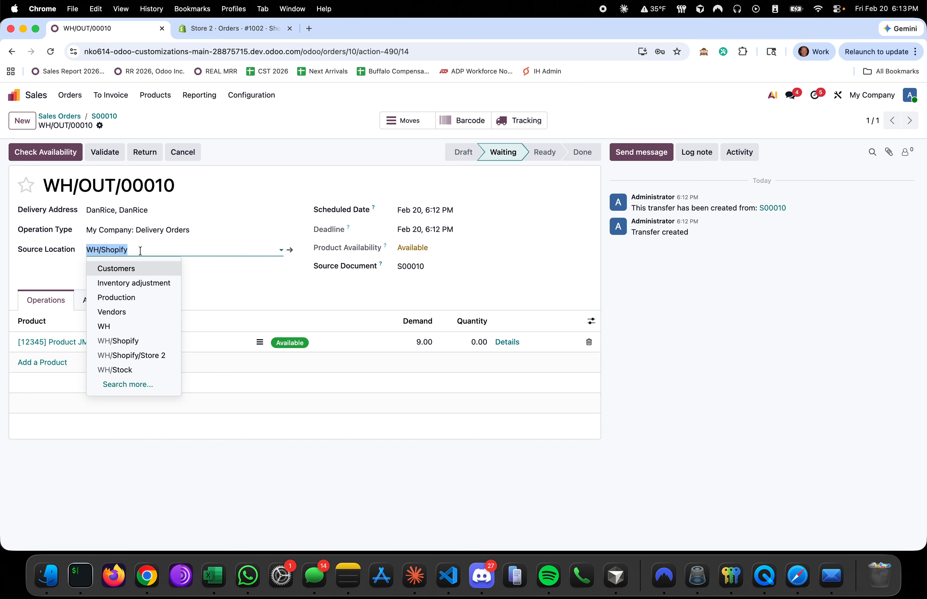
click(158, 354)
click(48, 152)
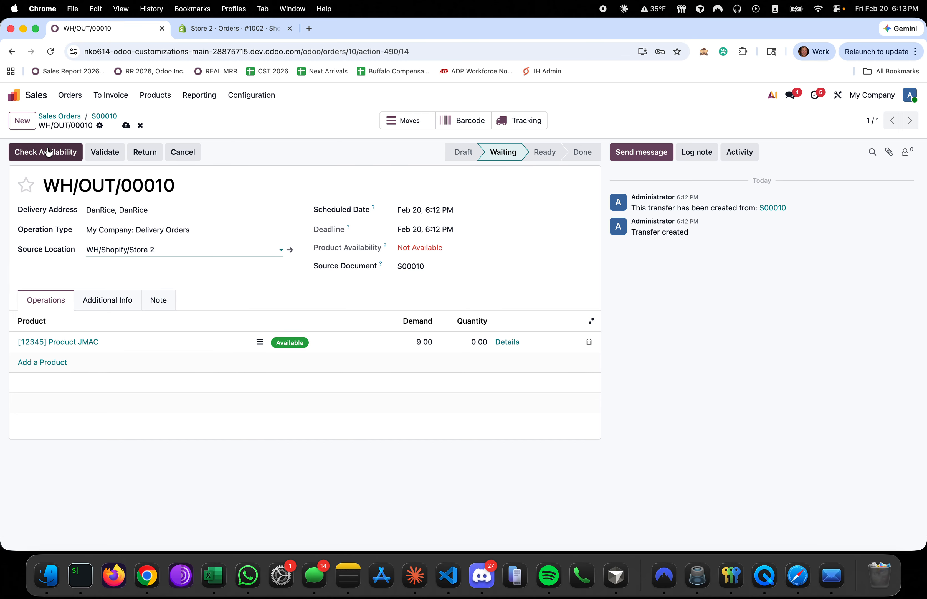
click(29, 152)
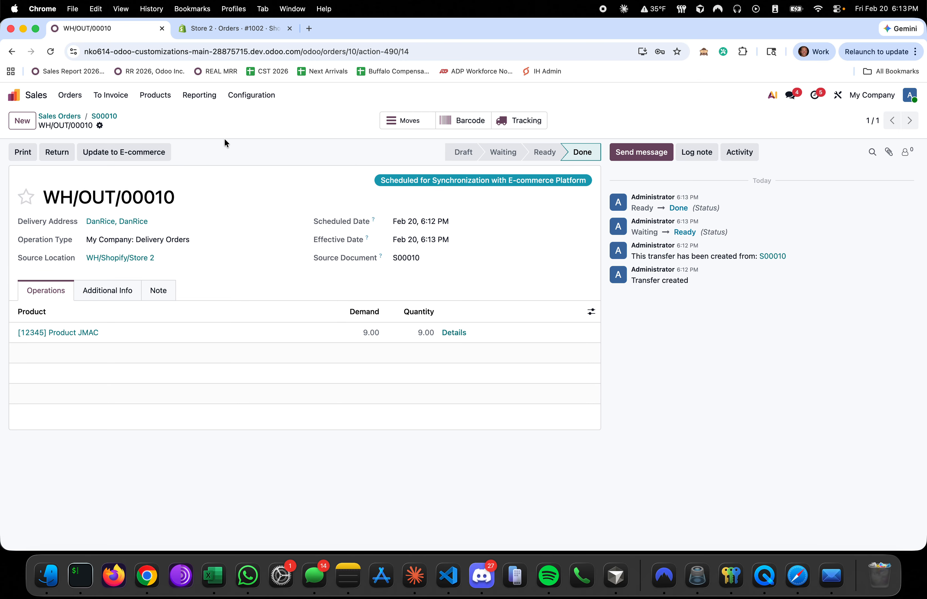
Push the completed delivery to the e-commerce platform and check the Store 2 order's fulfillment and tracking number in Shopify
click(156, 152)
click(234, 36)
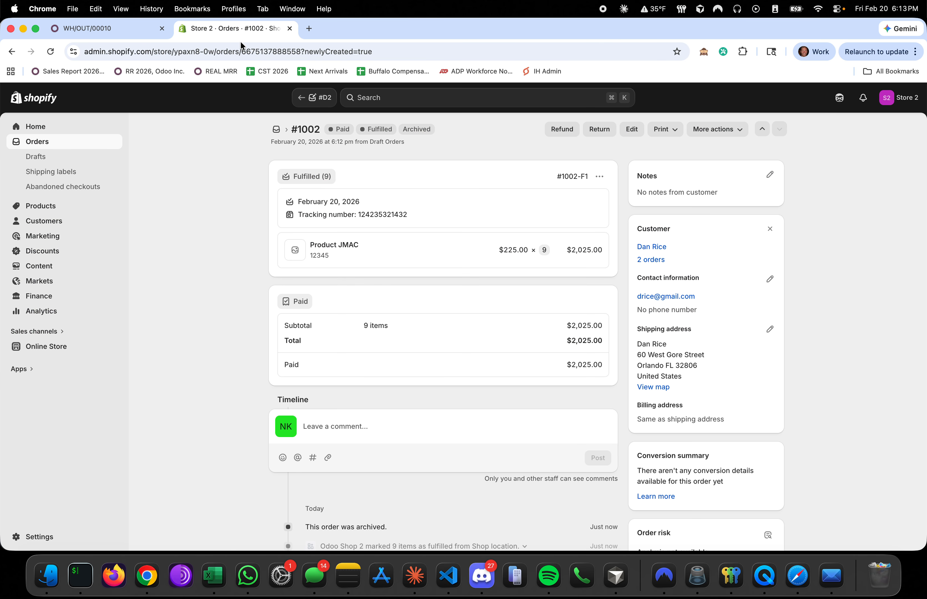
drag(399, 215, 311, 218)
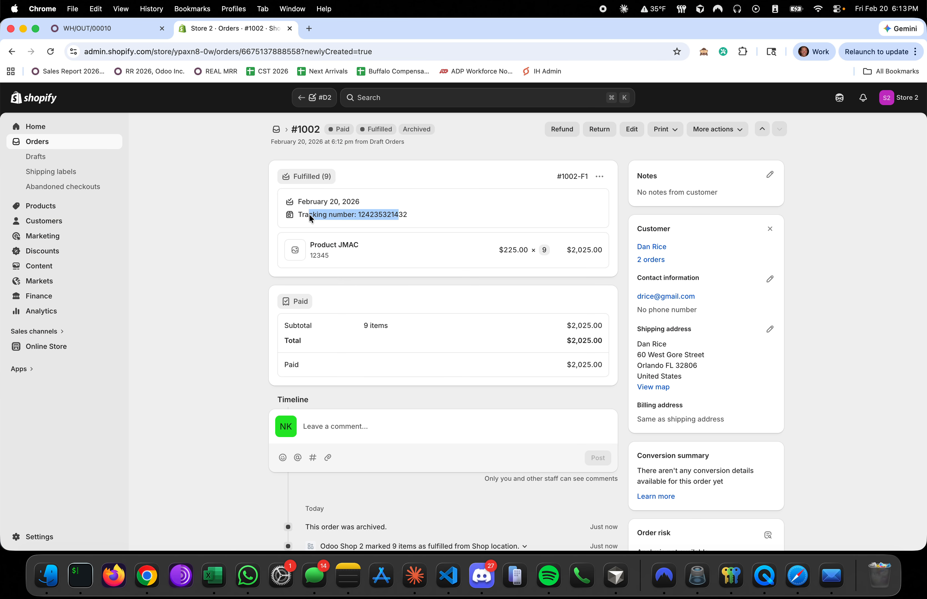
Return to Odoo and open the Shopify Store 2 account to review its configured stock location and its credentials section
click(90, 28)
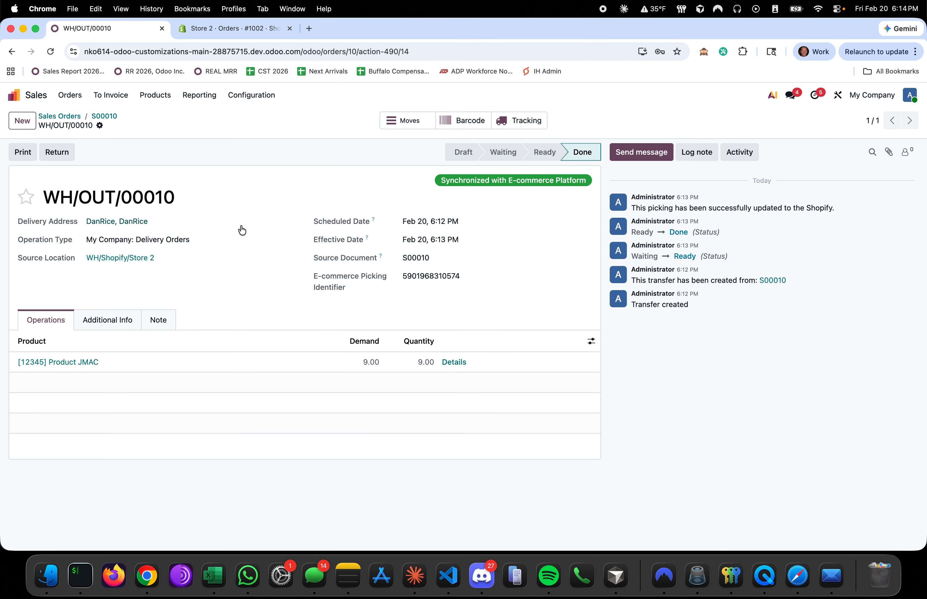
click(14, 94)
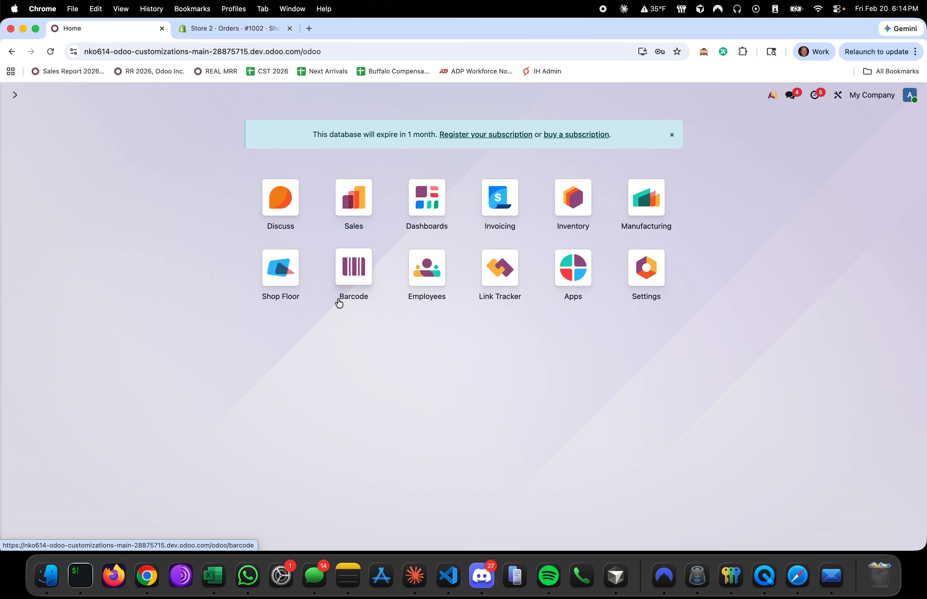
text(sett)
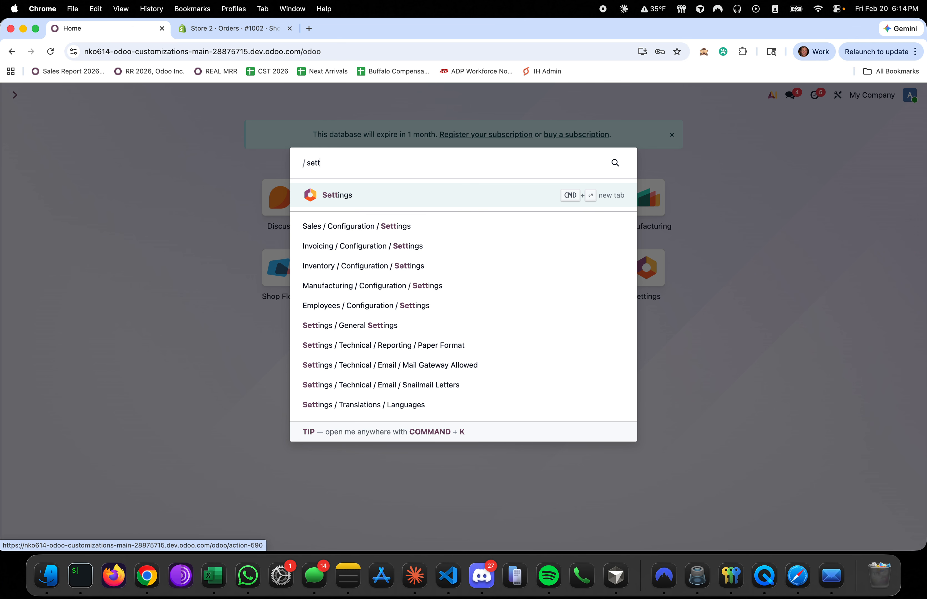
key(BackSpace)
key(BackSpace)
key(BackSpace)
text(shopi)
key(Return)
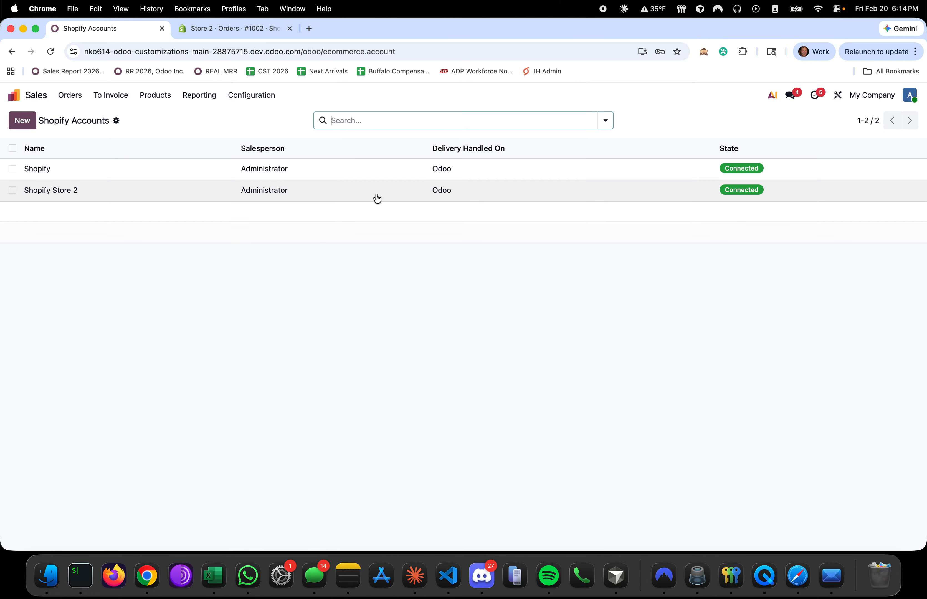
click(204, 200)
click(193, 252)
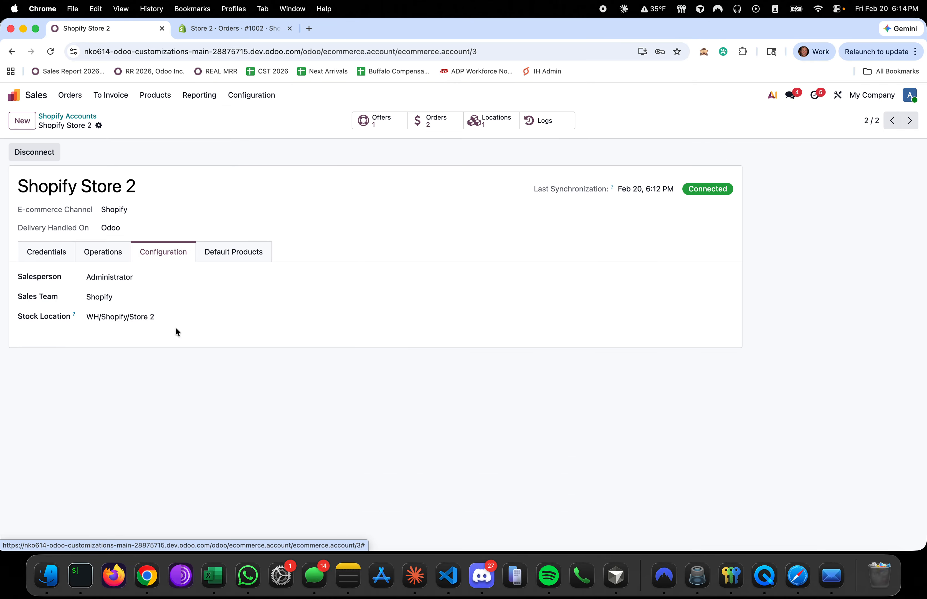
click(66, 252)
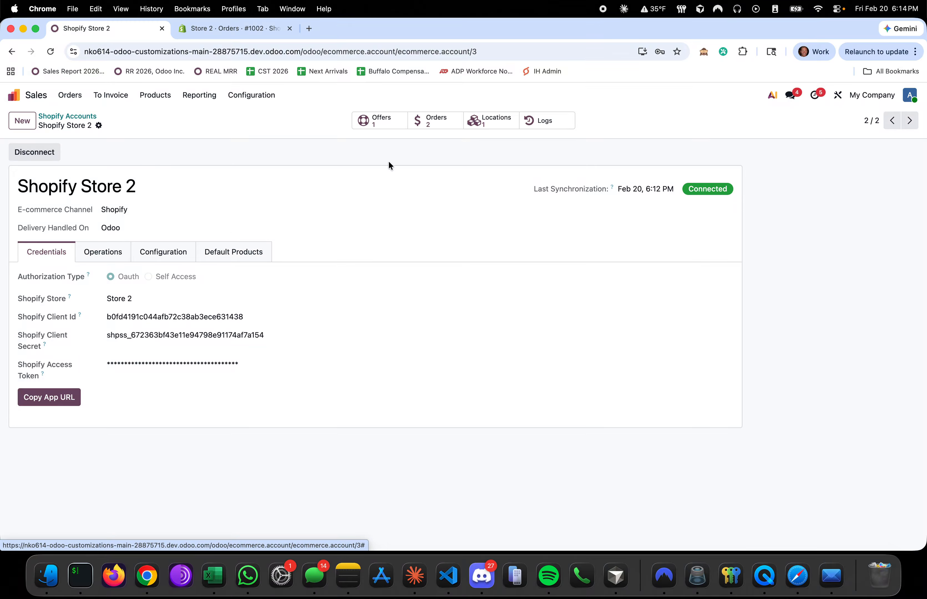
Review the locations linked to Shopify Store 2 and try starting a new location line, then return to the app overview
click(475, 119)
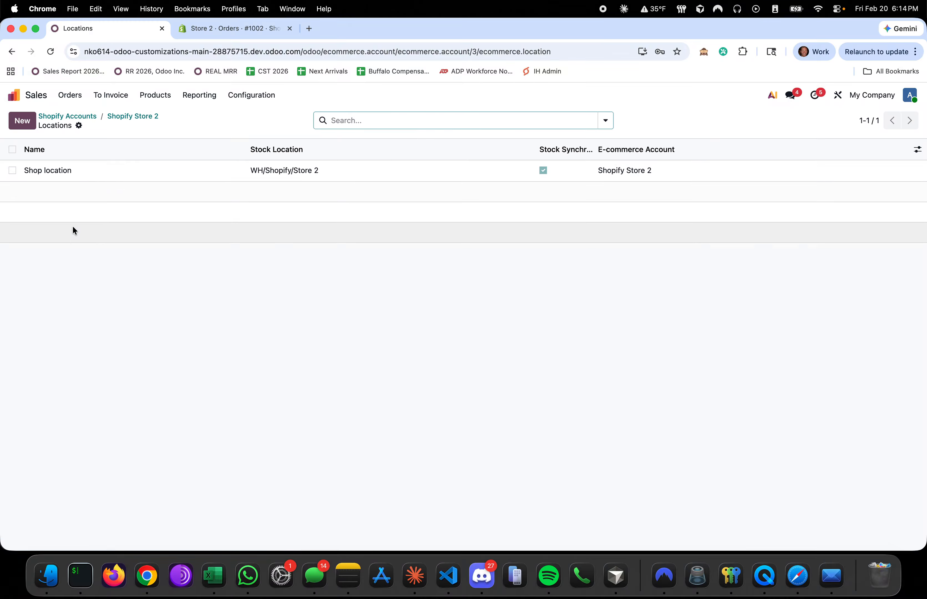
click(35, 126)
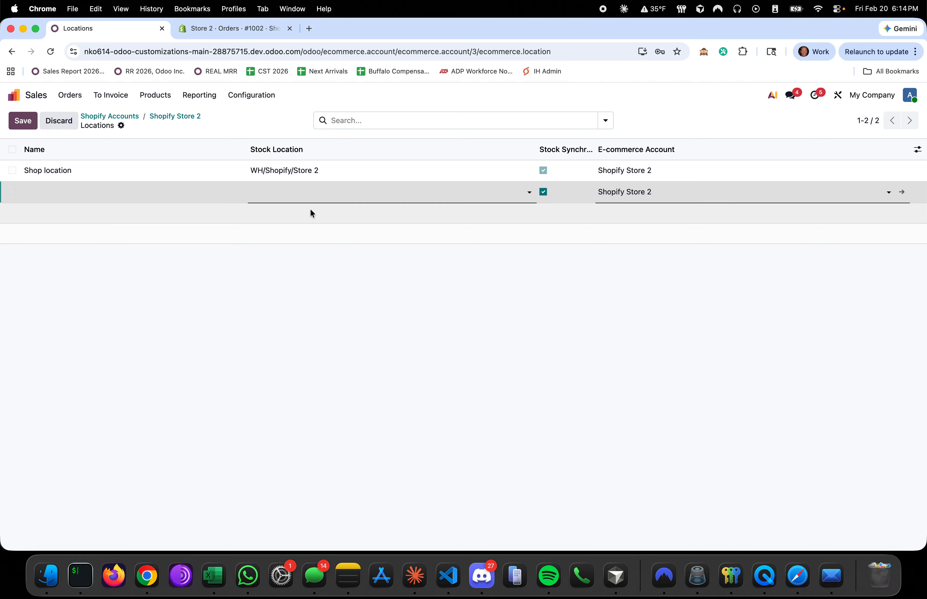
click(69, 121)
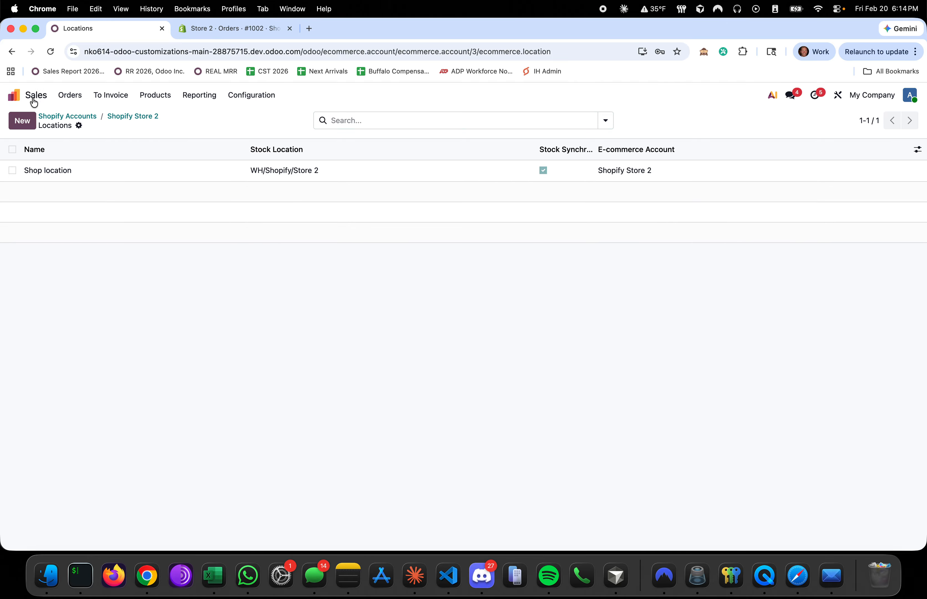
click(39, 100)
Switch to the nko.md notes in VS Code and review the Product Sync and Order Sync sections
key(ctrl+Right)
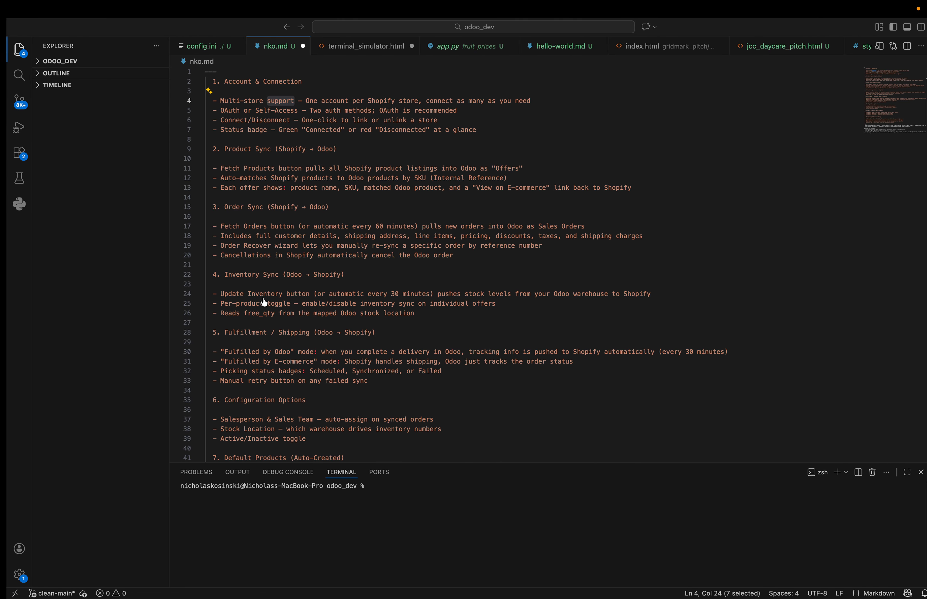
drag(218, 150, 334, 149)
drag(218, 207, 323, 207)
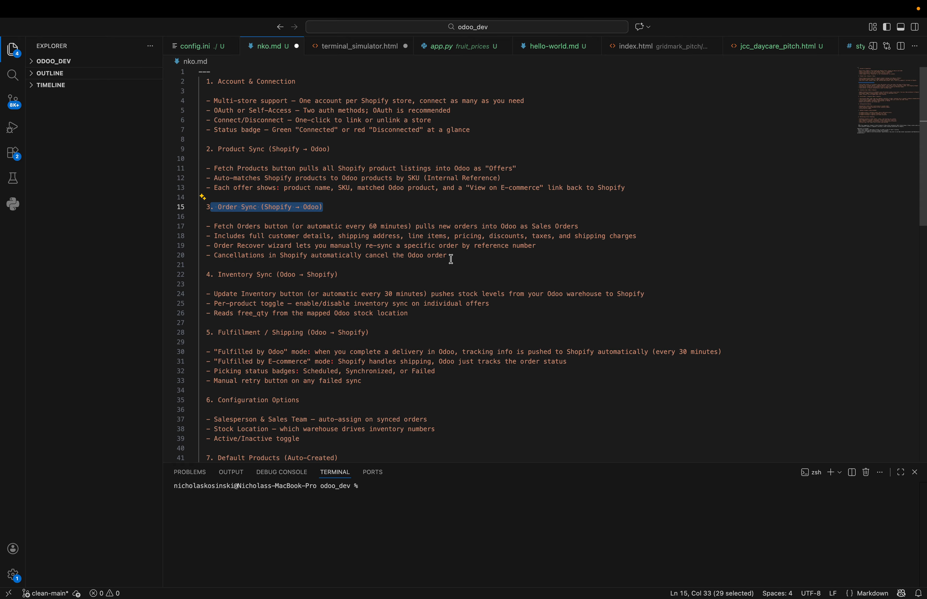
drag(315, 240, 419, 232)
click(461, 240)
click(482, 234)
click(508, 236)
scroll(545, 272, down, 2)
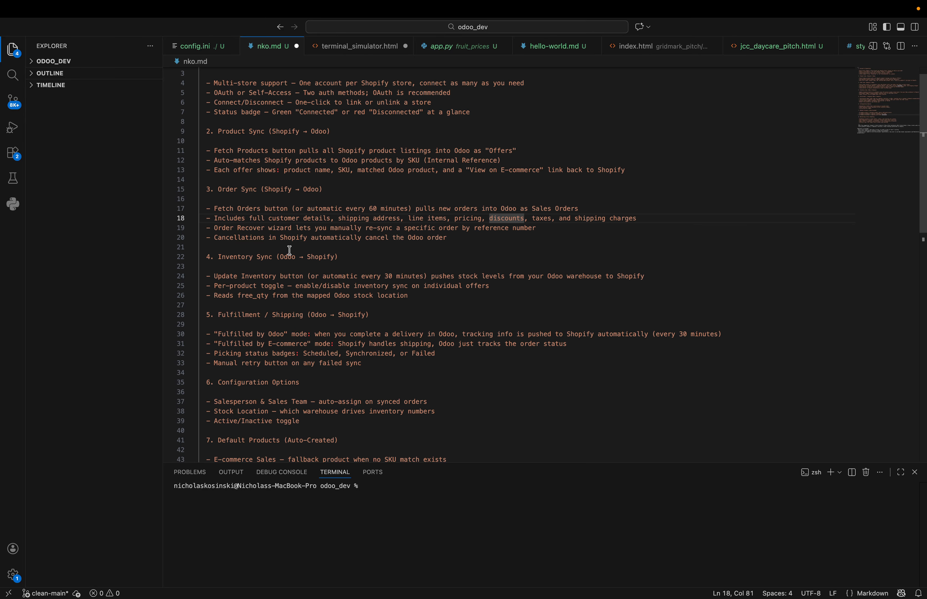
Read the notes from the Inventory Sync section through Monitoring & Error Handling to the demo flow suggestion
drag(210, 257, 314, 259)
click(360, 277)
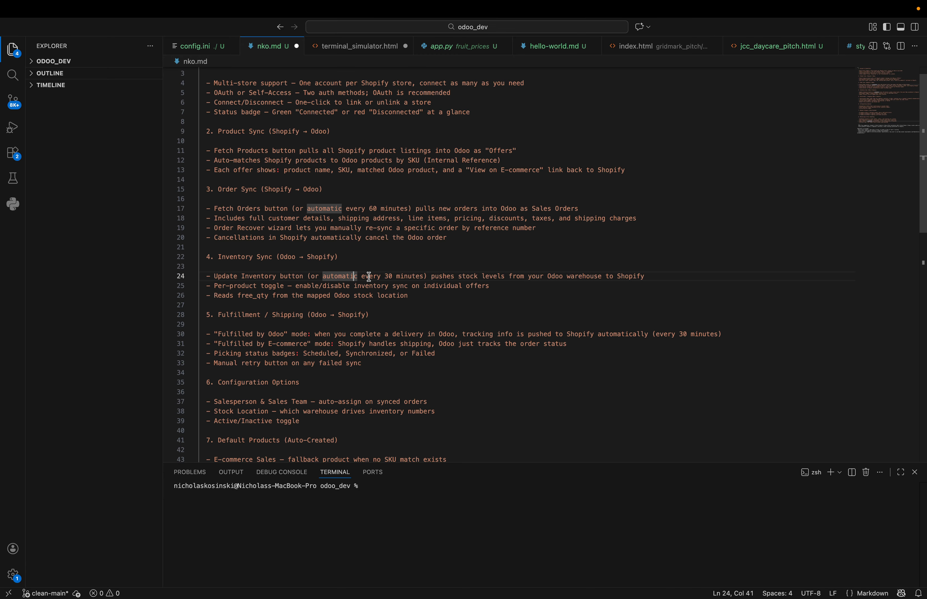
scroll(412, 289, down, 1)
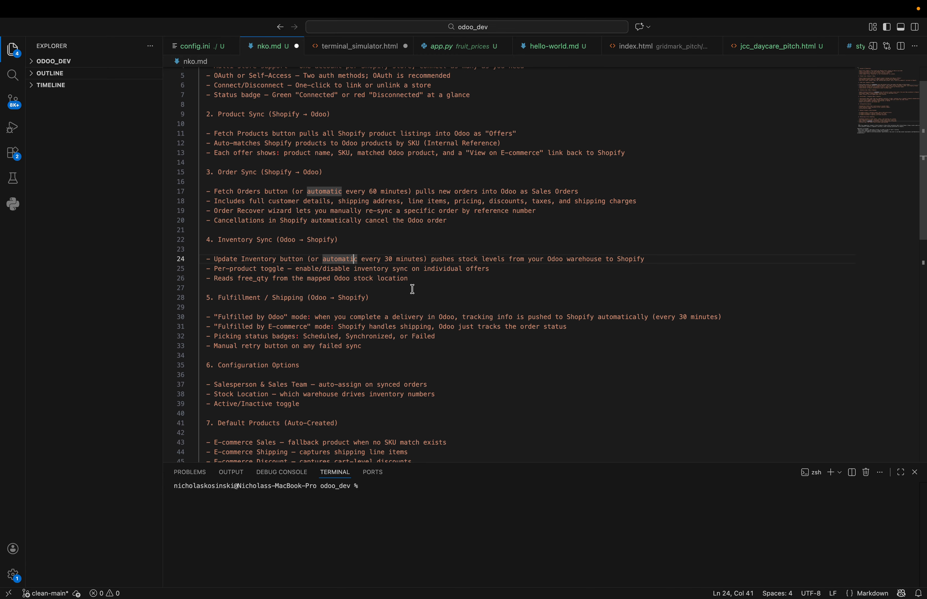
scroll(413, 289, down, 2)
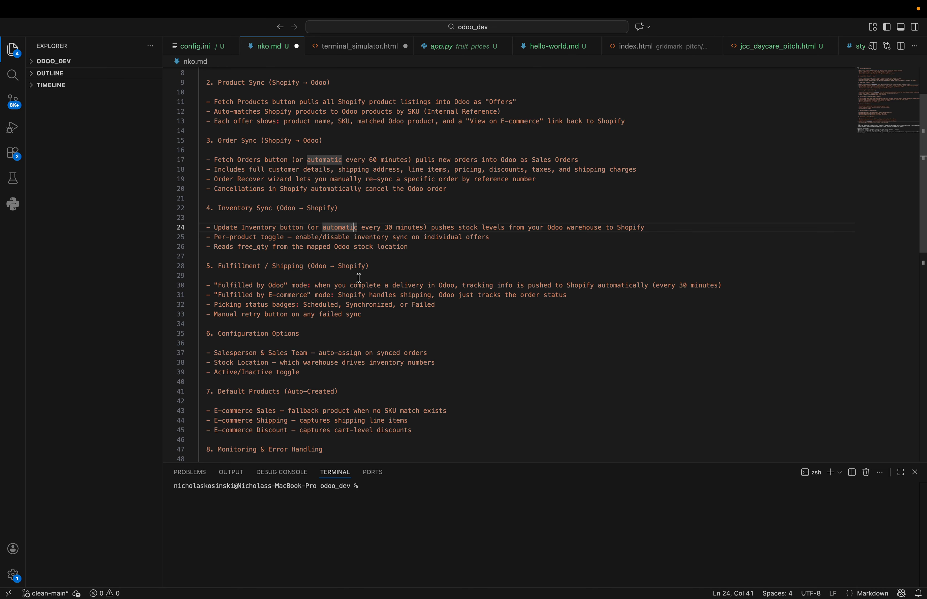
scroll(359, 278, down, 1)
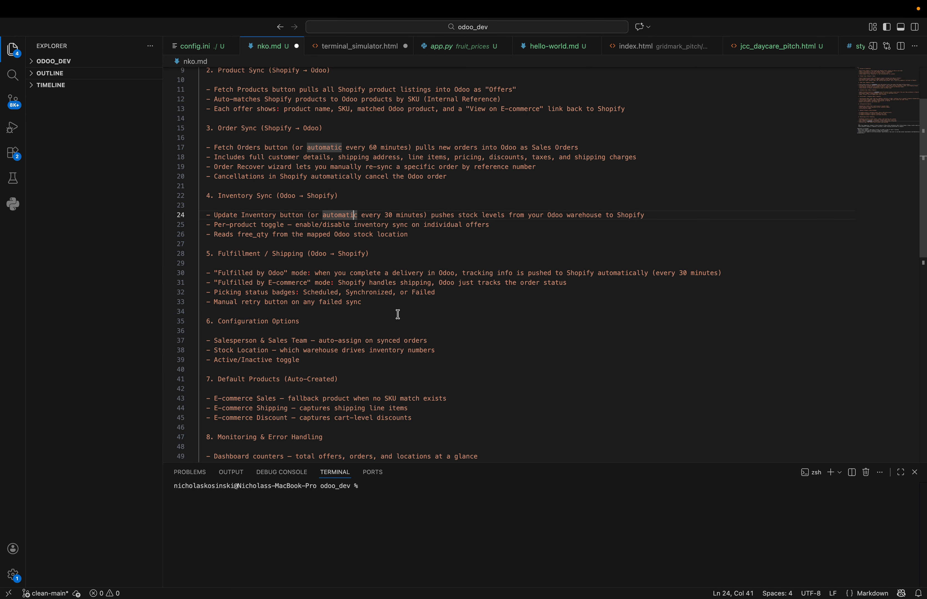
scroll(398, 314, down, 10)
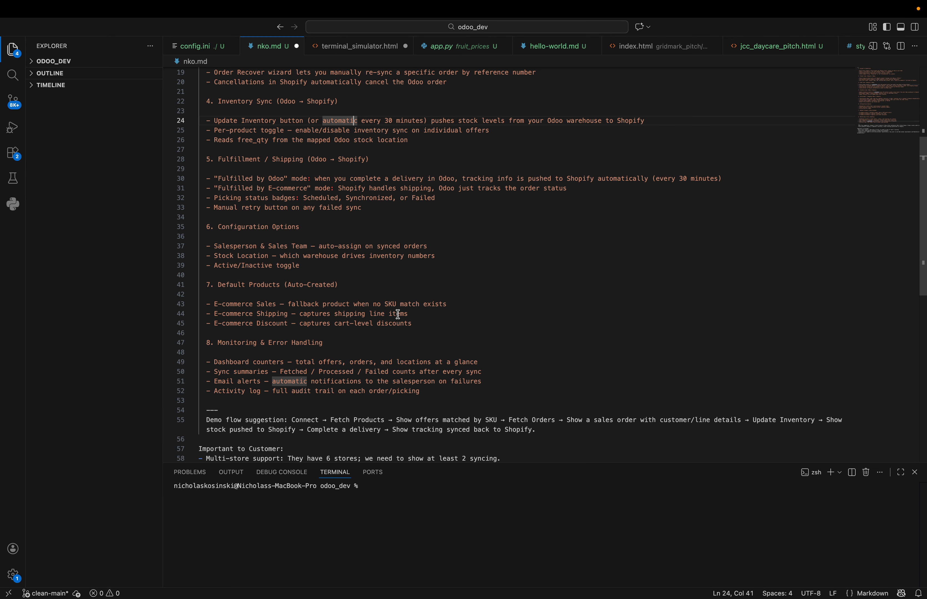
scroll(398, 315, down, 5)
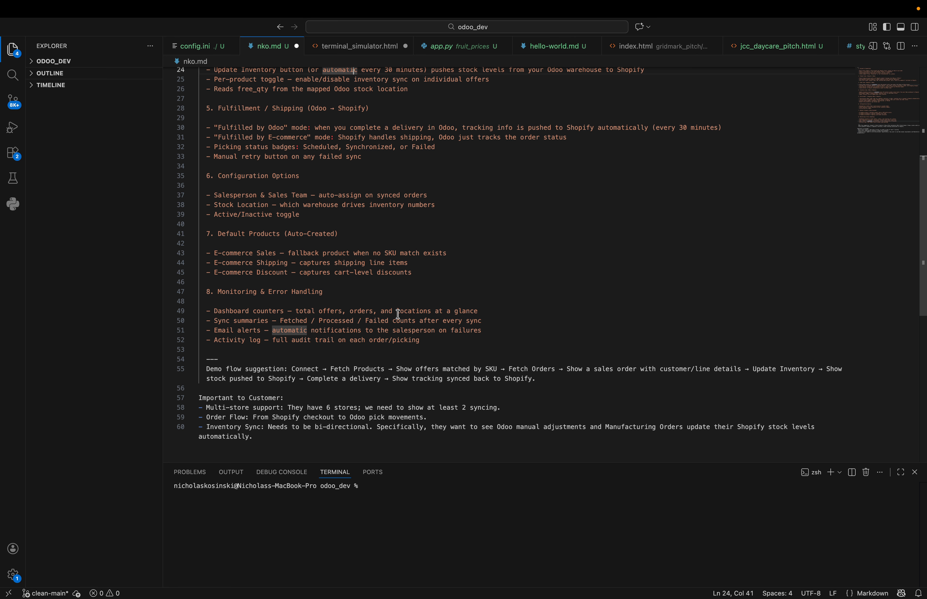
scroll(398, 314, down, 2)
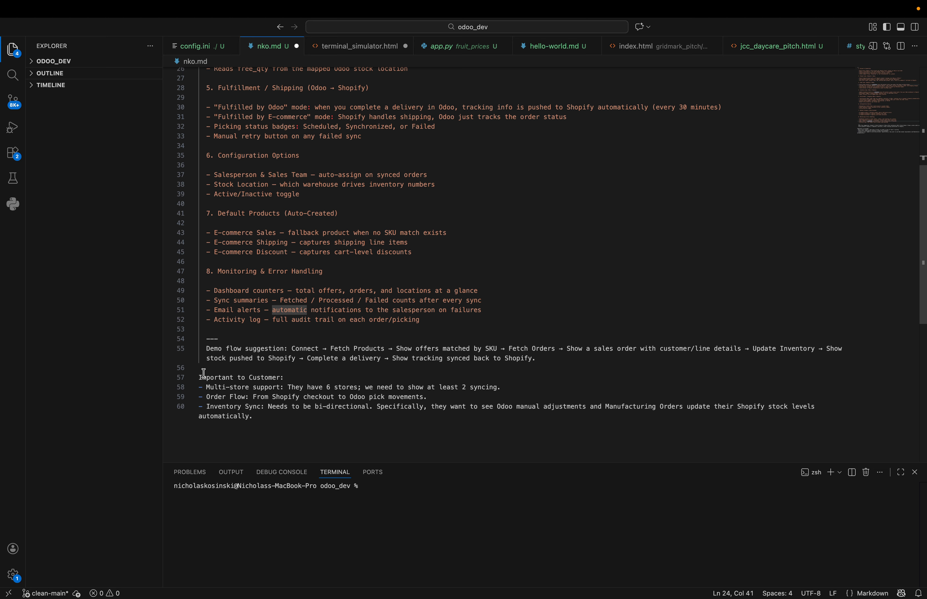
Review the Important to Customer notes on multi-store support, order flow and inventory sync
drag(210, 389, 269, 388)
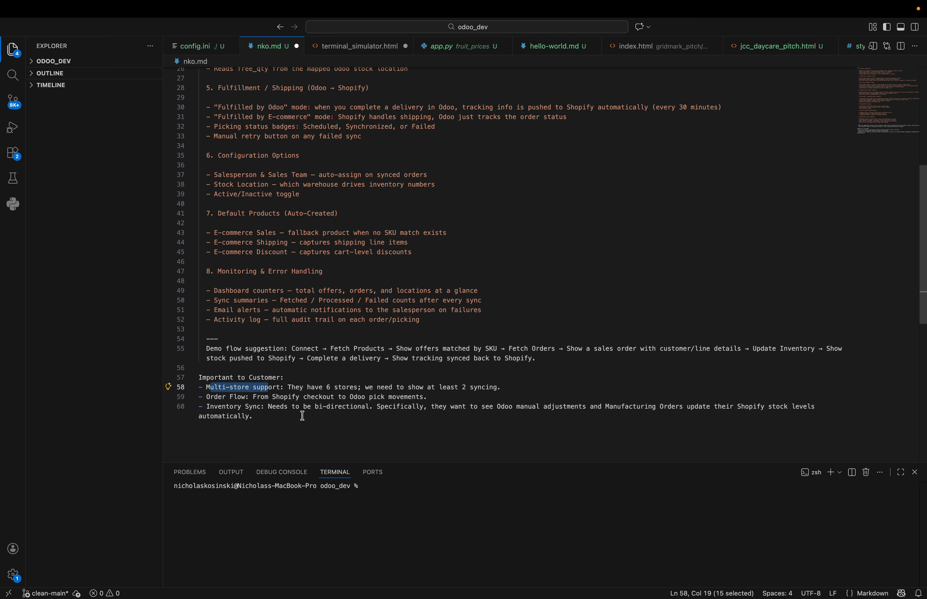
click(325, 417)
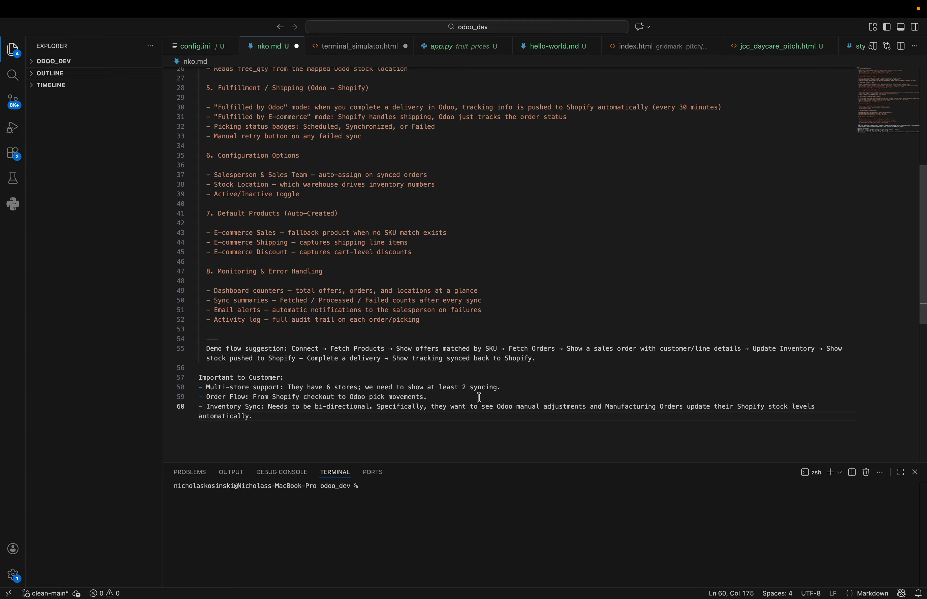
drag(497, 389, 268, 397)
click(427, 397)
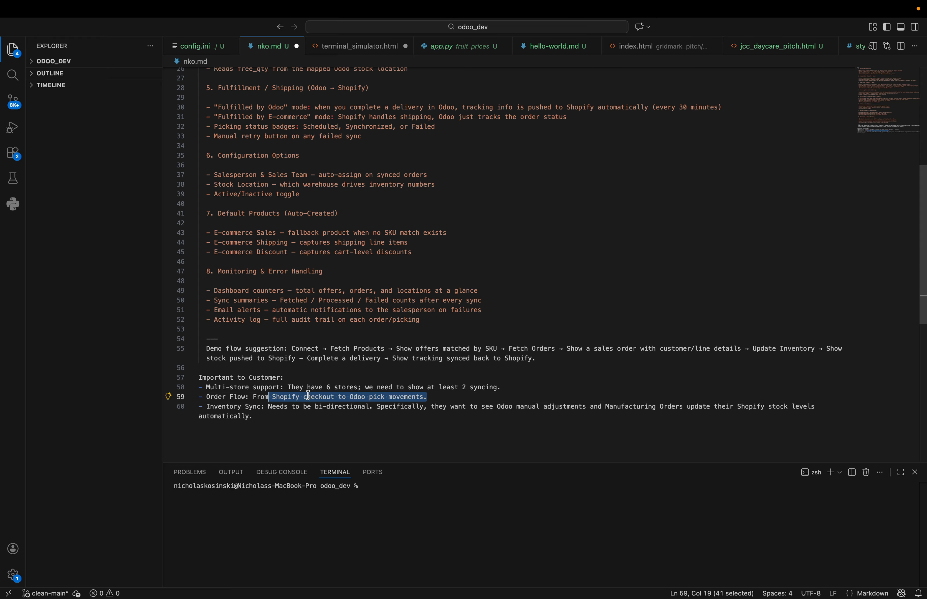
click(312, 397)
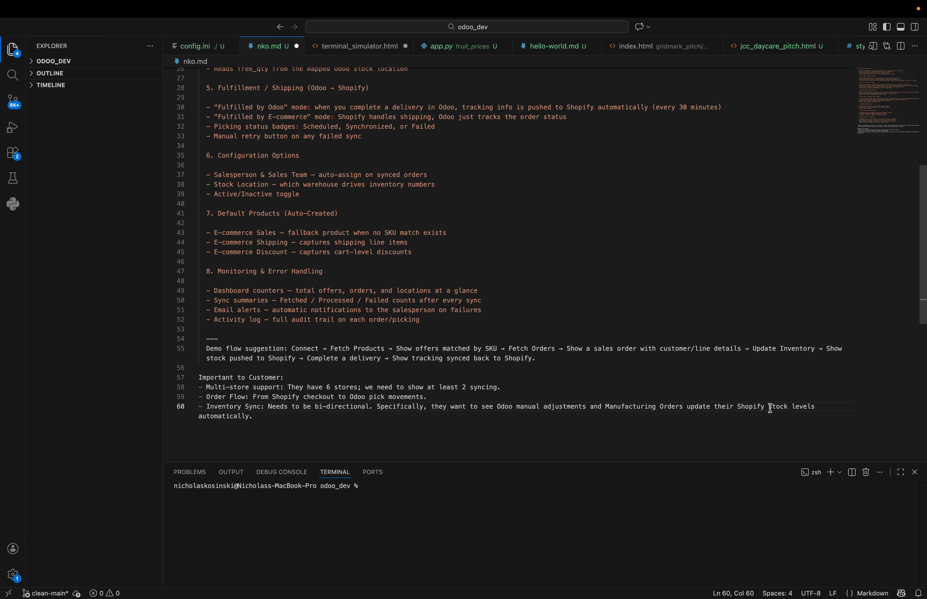
Switch back to Odoo, create a new inventory receipt and choose an existing contact to receive from
key(ctrl+Left)
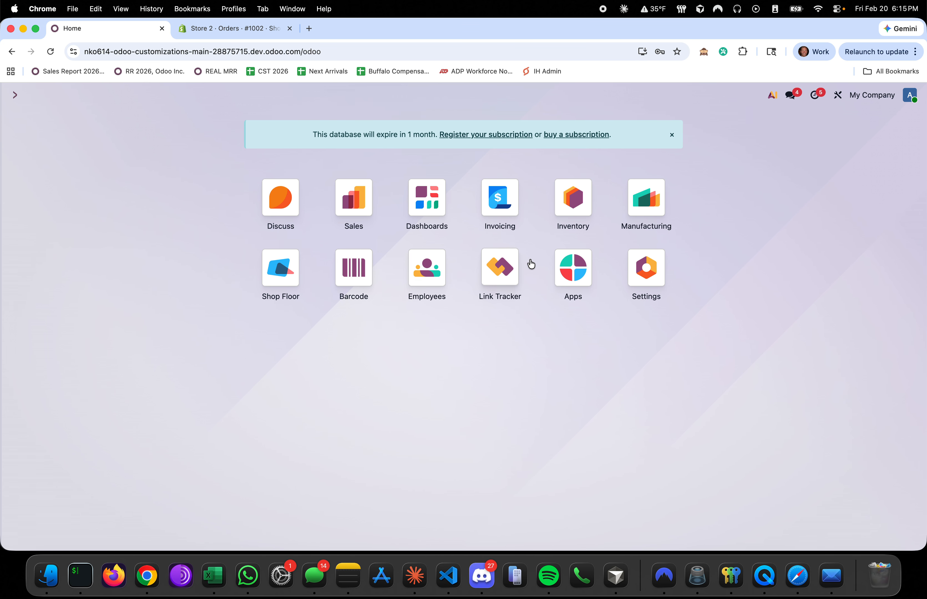
text(re)
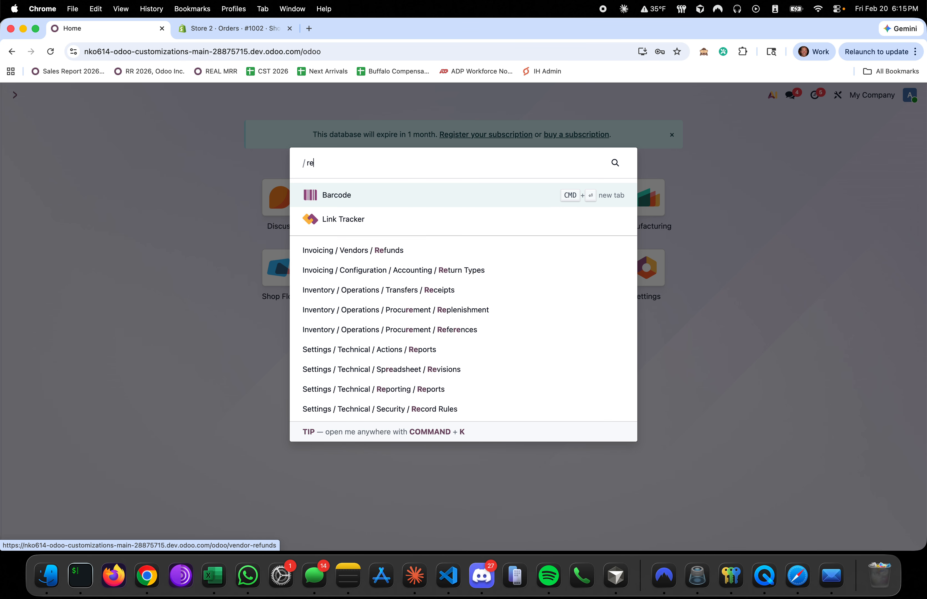
text(ce)
key(Return)
click(23, 121)
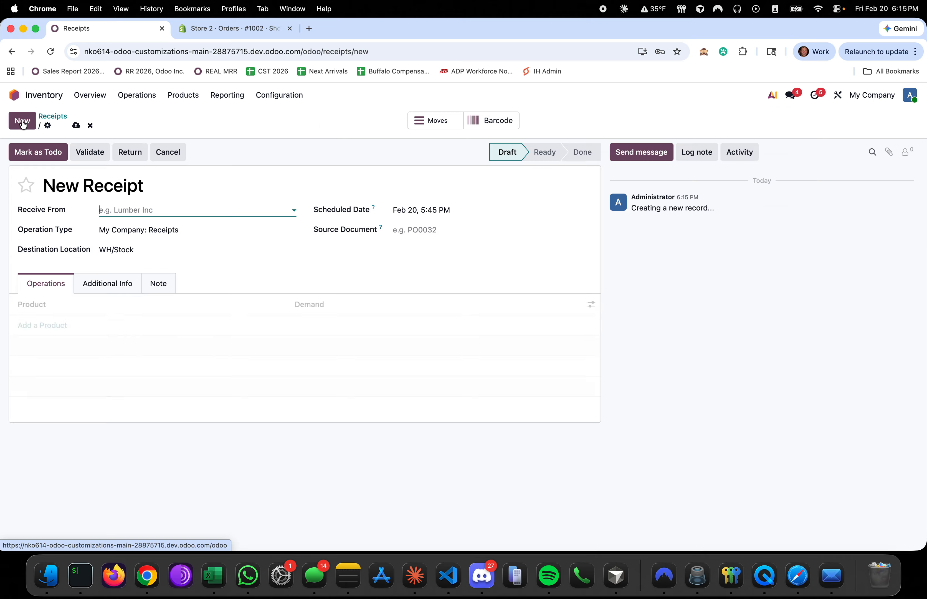
click(176, 211)
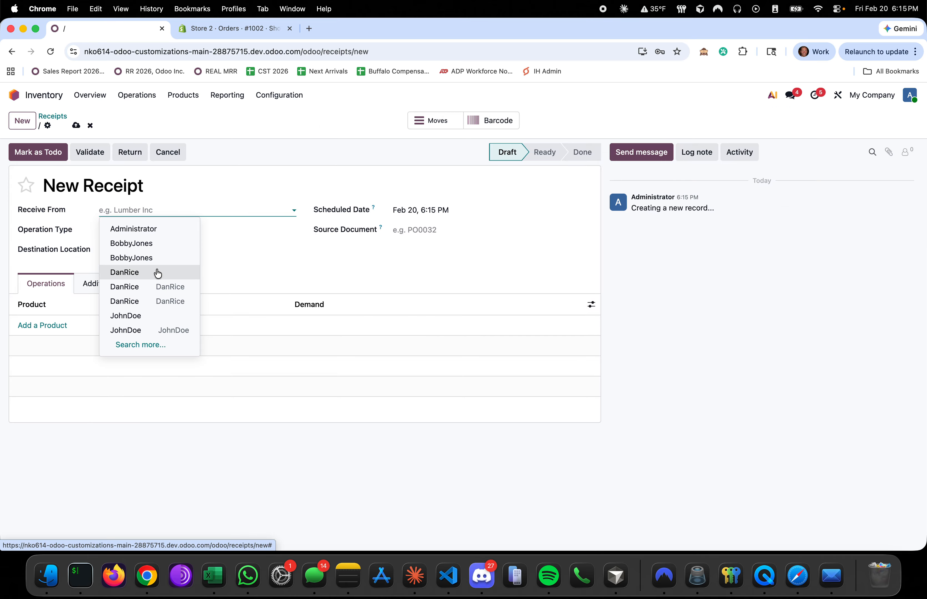
click(158, 244)
Add Product JMAC to the receipt, set its destination location to WH/Shopify/Store 2, and save the receipt
click(64, 324)
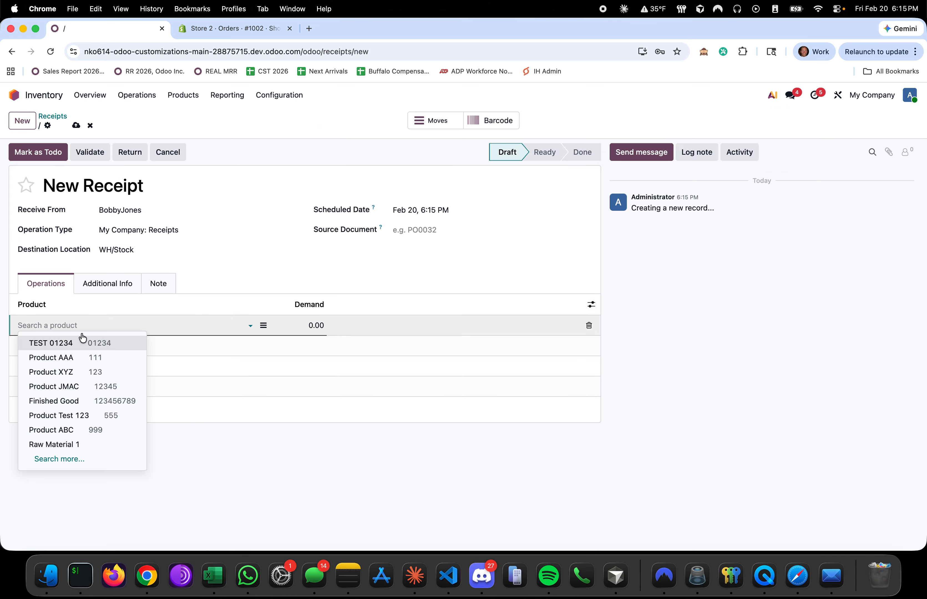
click(88, 386)
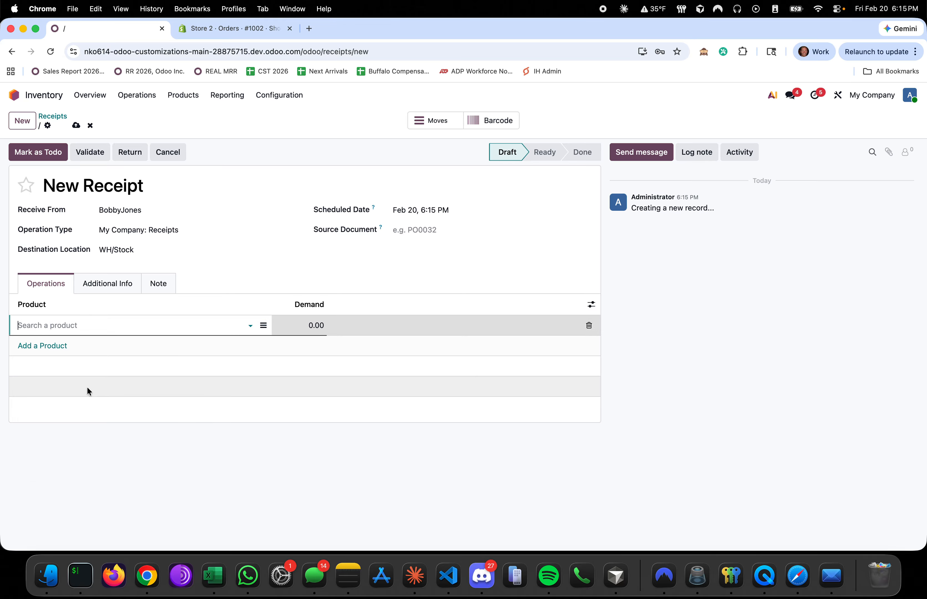
click(133, 250)
click(172, 356)
click(322, 335)
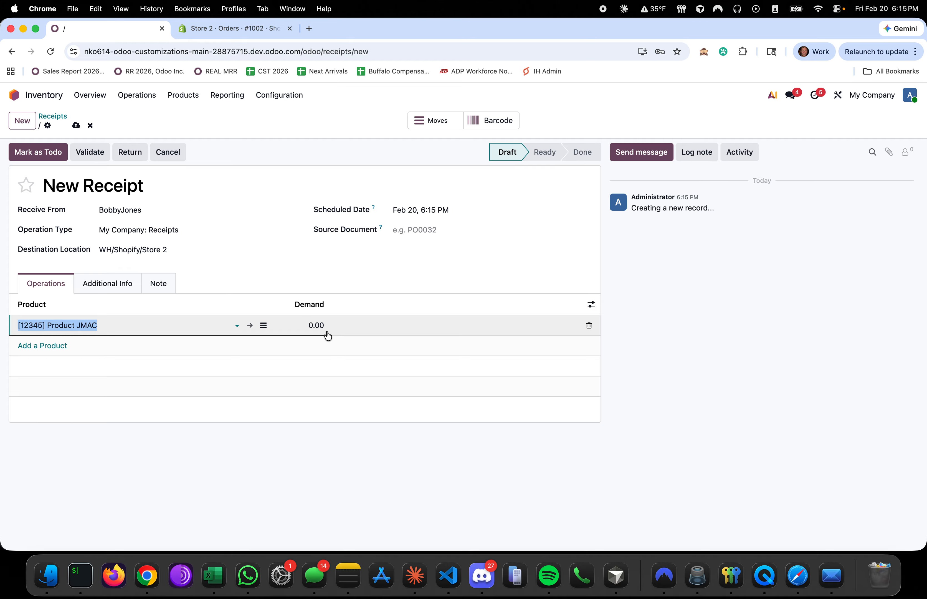
click(76, 125)
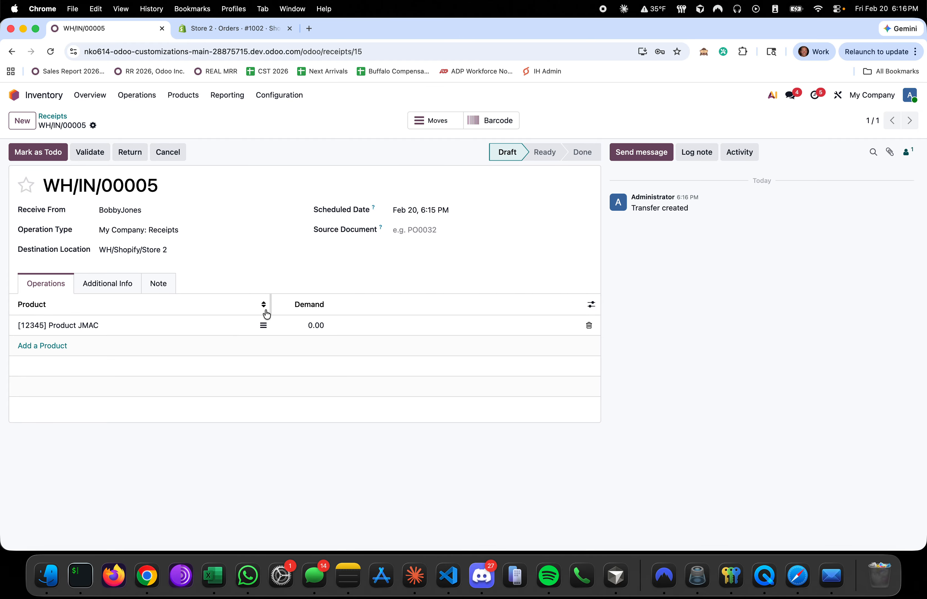
Set the demand for Product JMAC to 1000, mark the receipt as to do and validate it
click(300, 325)
text(1000)
click(325, 507)
click(111, 125)
click(45, 152)
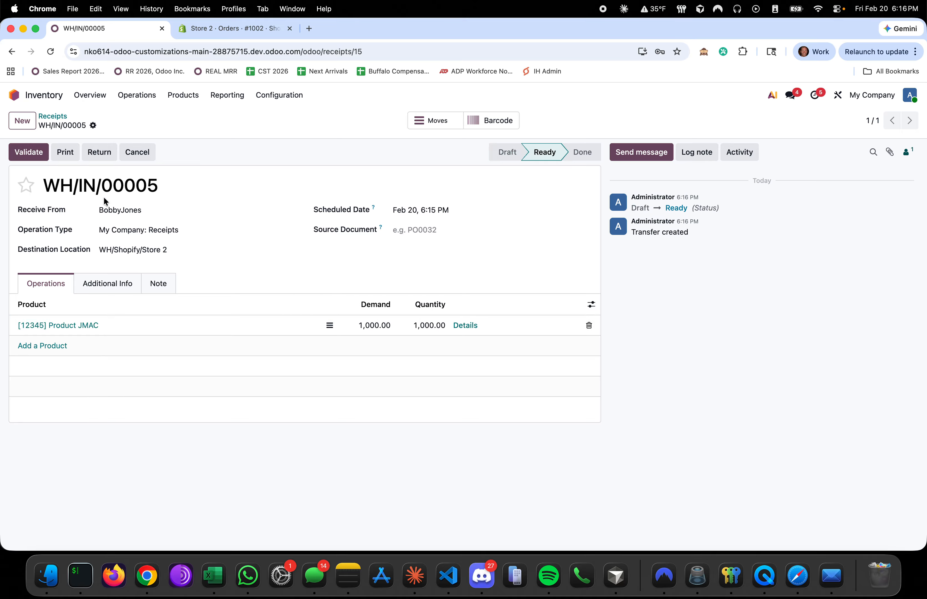
click(50, 156)
Open the Shopify Store 2 account in Odoo and run Update Inventory from its operations
click(14, 95)
text(acc)
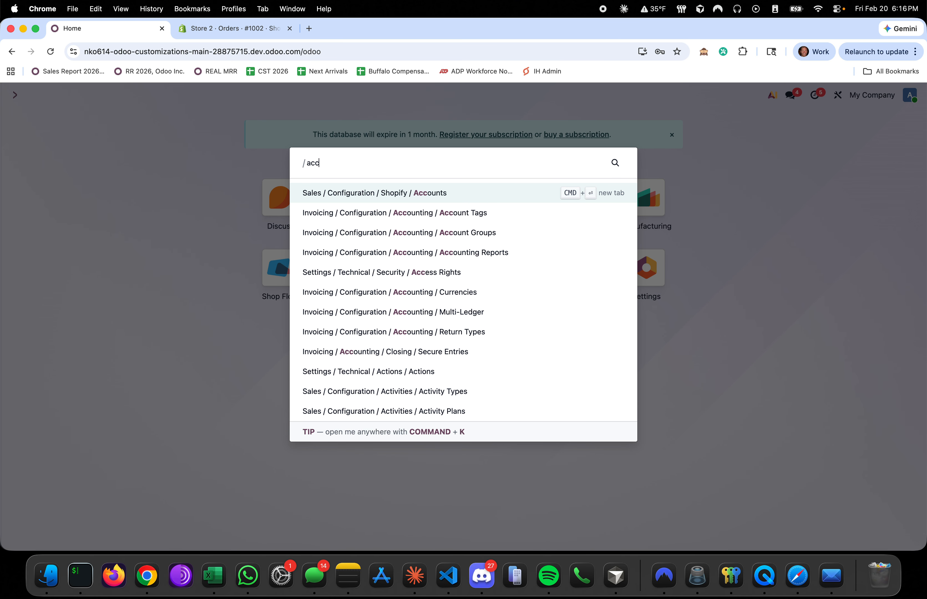
key(Return)
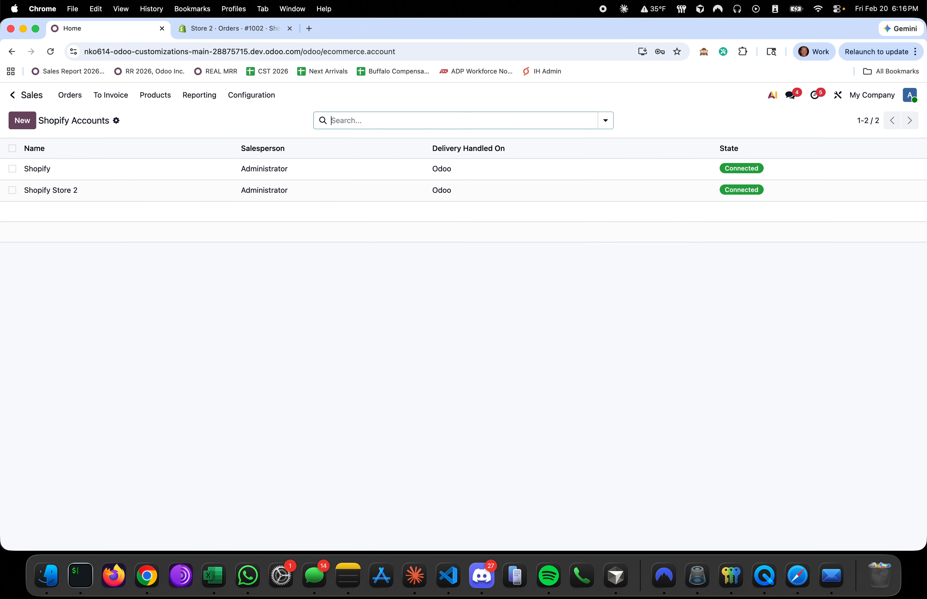
click(100, 189)
click(103, 251)
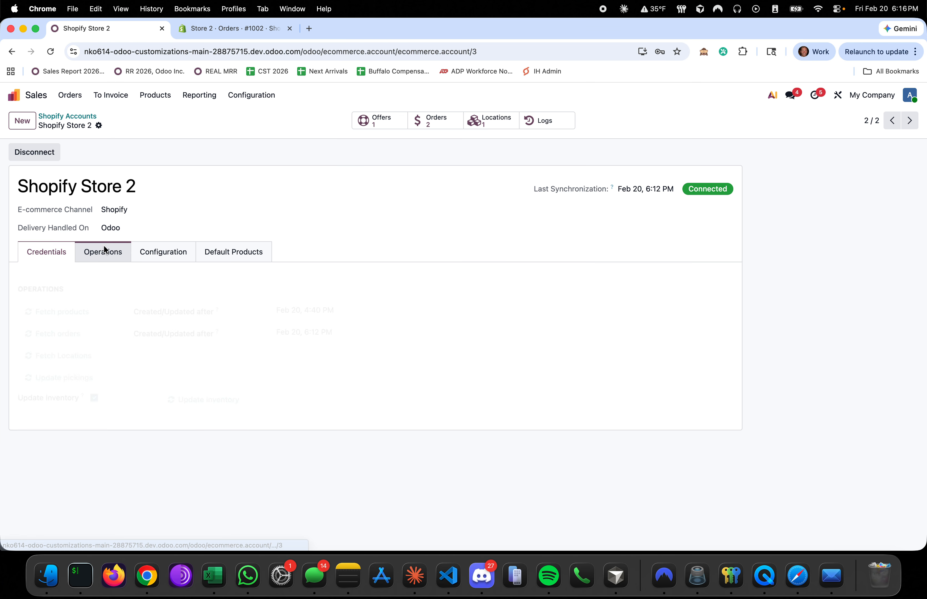
click(210, 401)
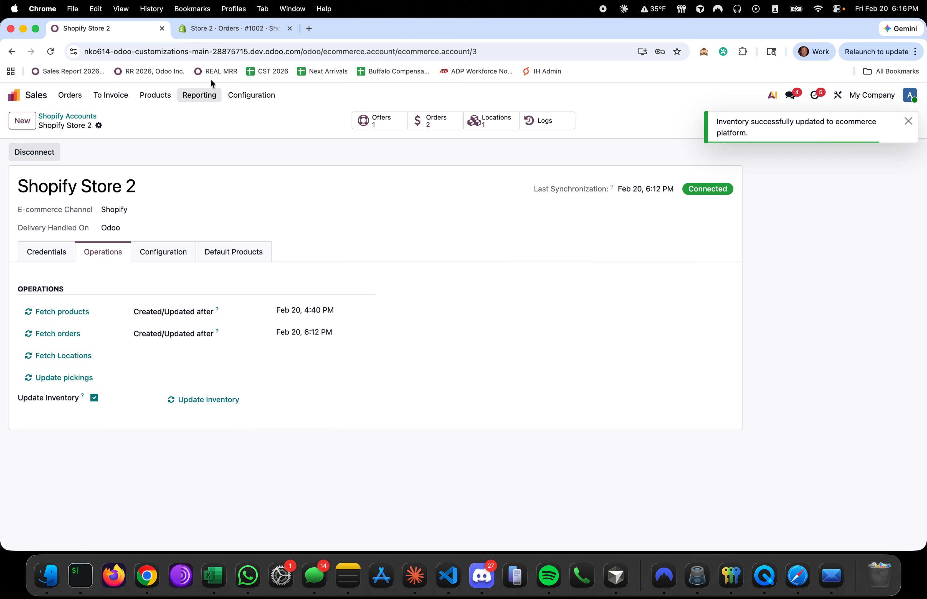
Switch to the Shopify admin, open Store 2's product list and reload it to check Product JMAC's stock
click(216, 29)
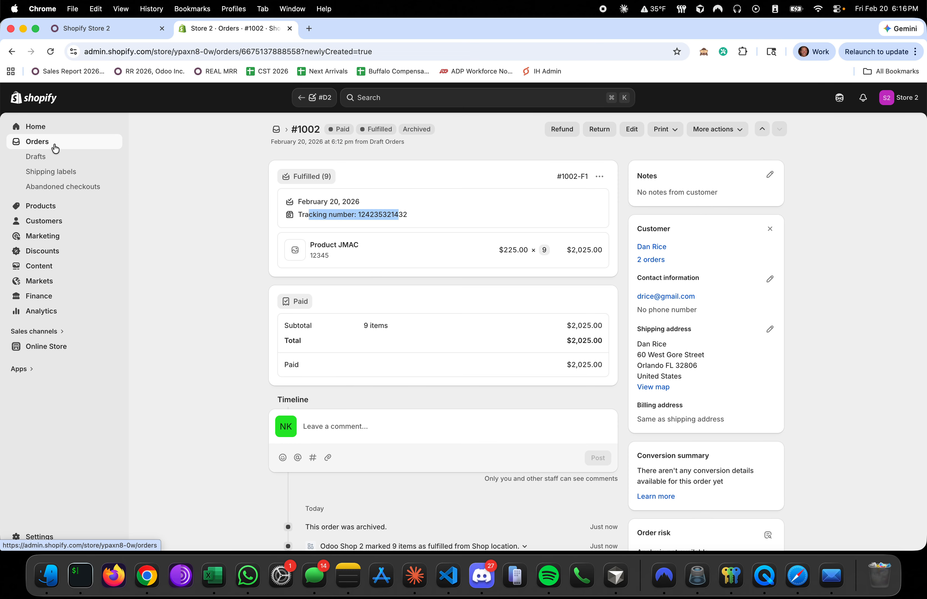
click(69, 206)
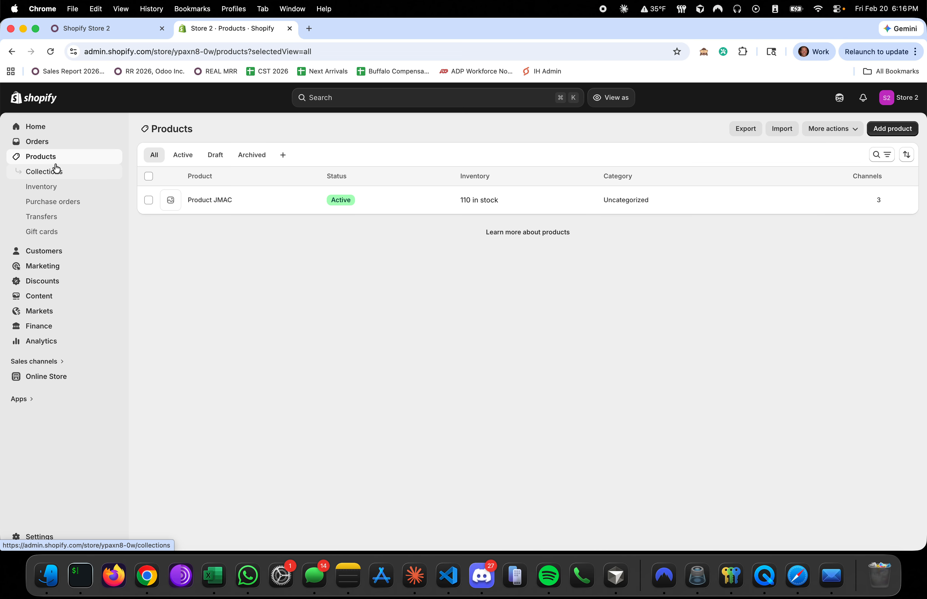
key(super+r)
key(super+r)
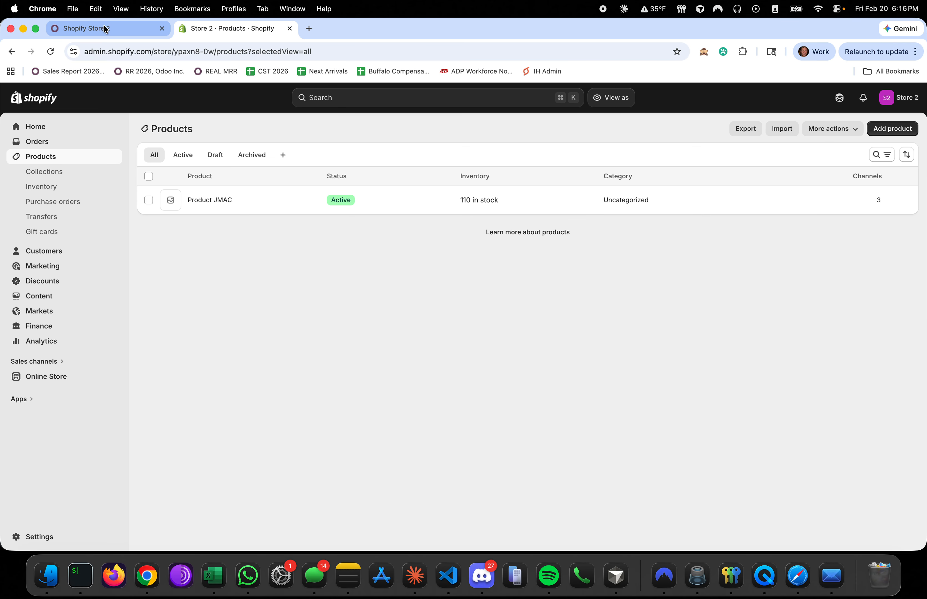
Switch back to Odoo, run Update Inventory again for Shopify Store 2 and open its locations
click(106, 29)
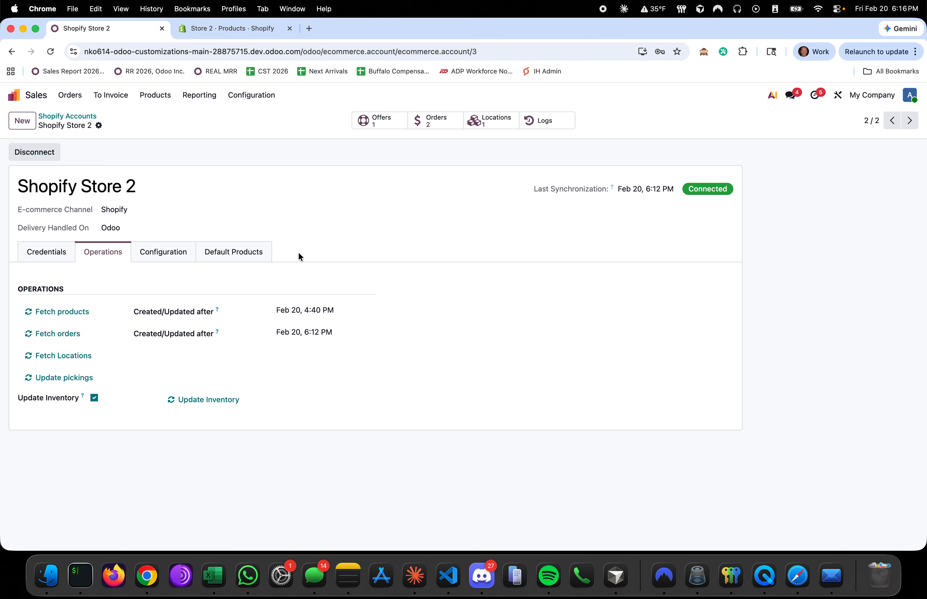
click(230, 406)
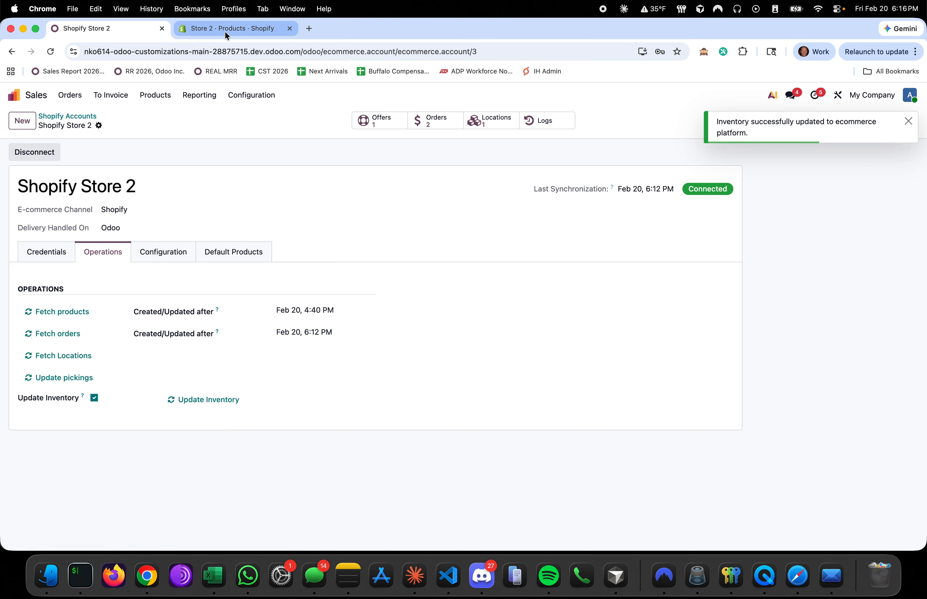
click(489, 120)
Recheck Product JMAC's stock in a reloaded Shopify product list, and return to Odoo's home screen
click(218, 26)
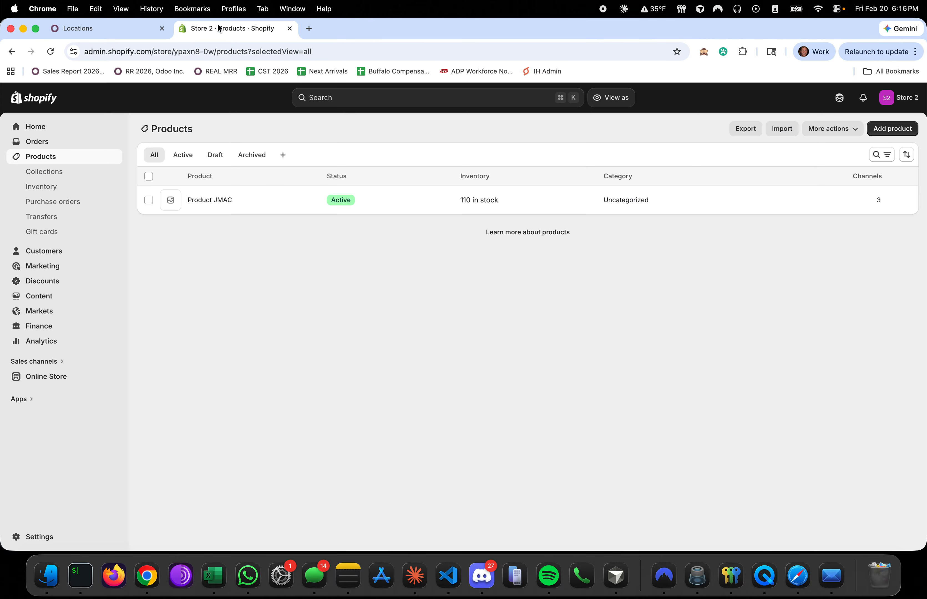
key(super+r)
click(116, 33)
click(16, 95)
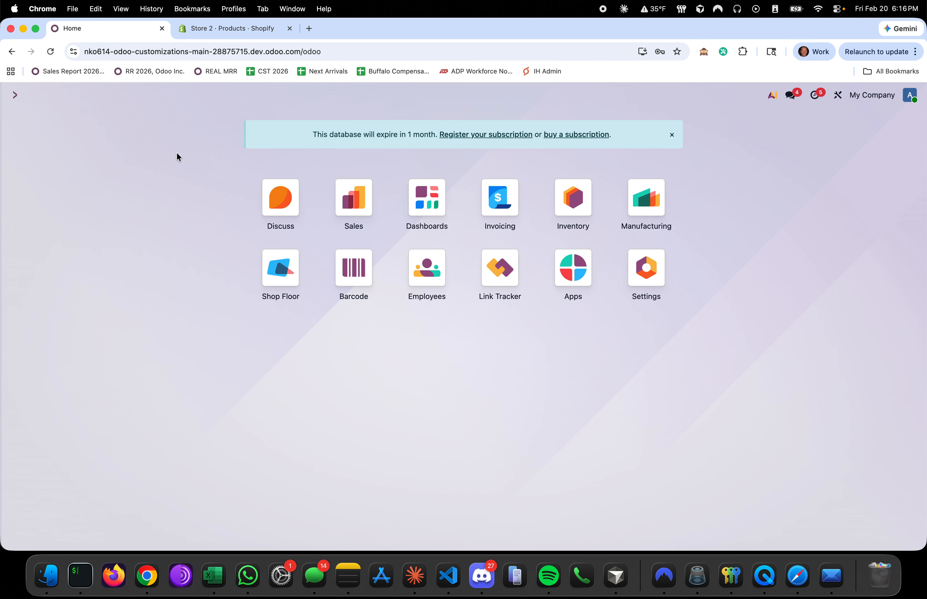